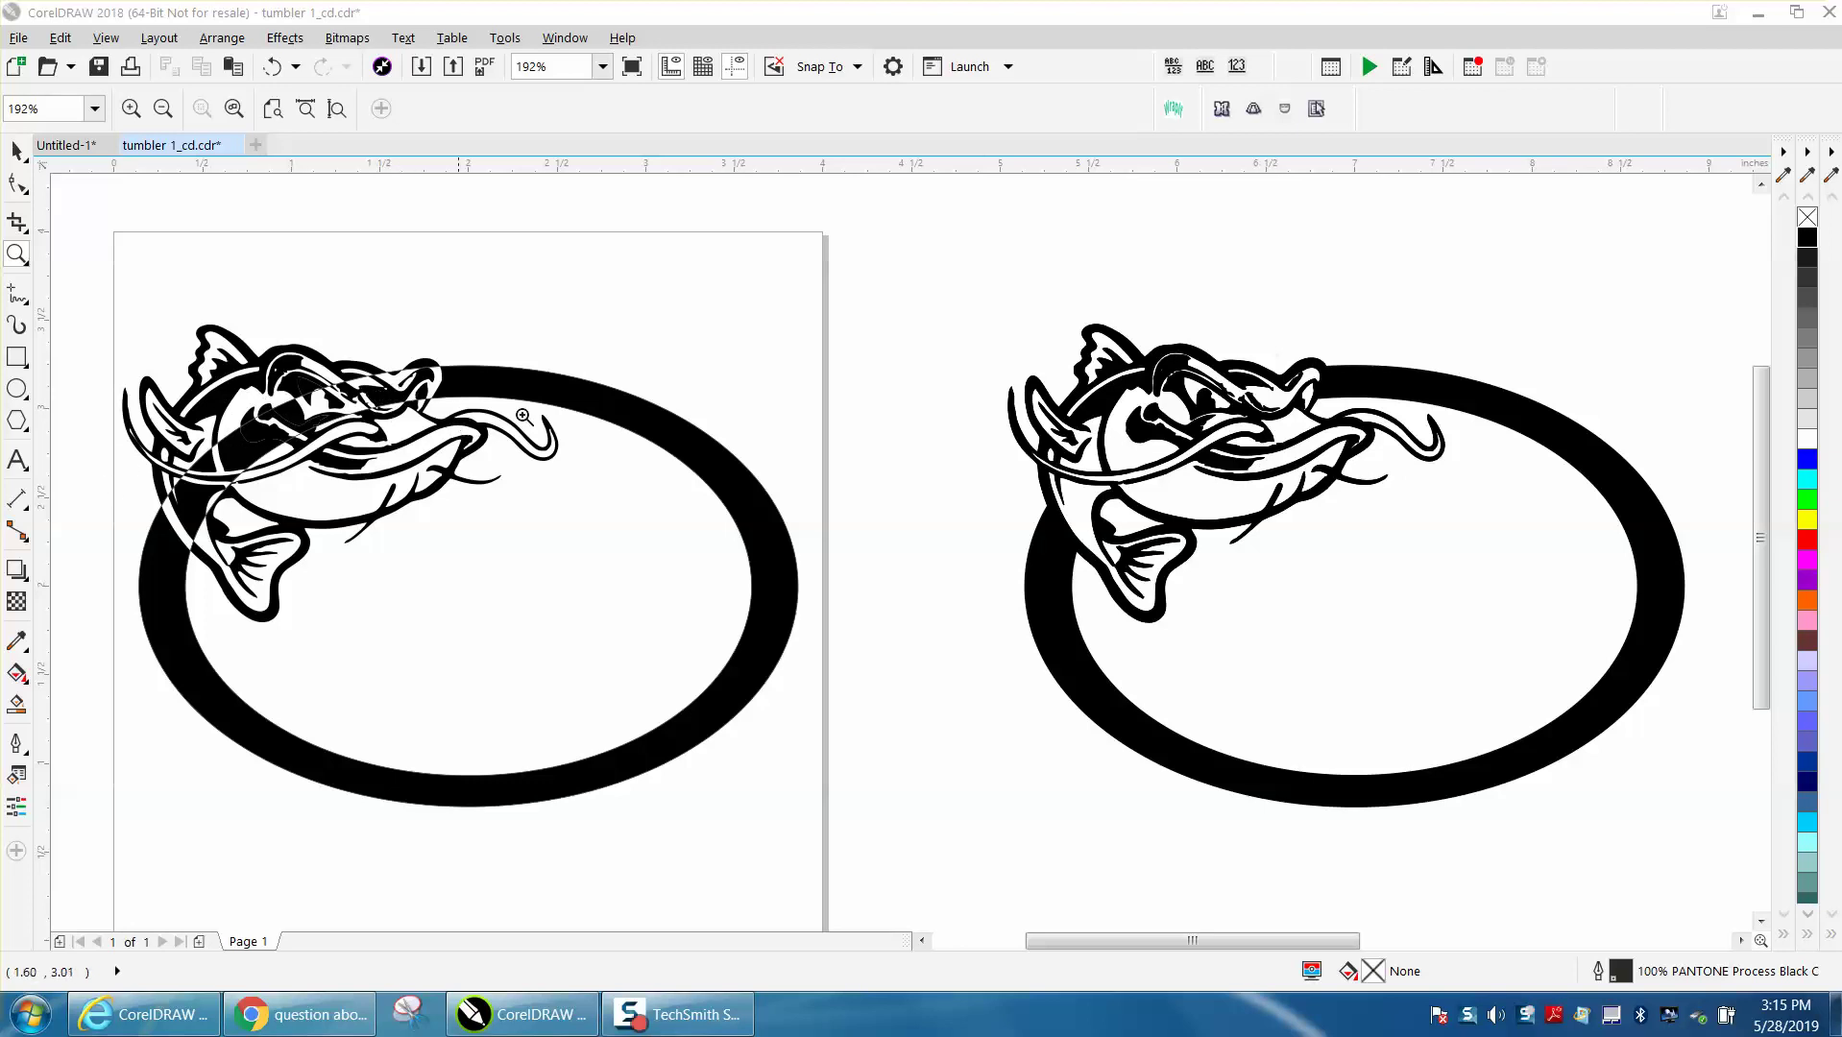
- Zoom to the red outline catfish, select it, and preview it in wireframe before returning to Enhanced
{"action": "mouse_move", "coordinate": [996, 281]}
{"action": "left_mouse_down"}
{"action": "mouse_move", "coordinate": [1043, 418]}
{"action": "mouse_move", "coordinate": [1723, 833]}
{"action": "left_mouse_up"}
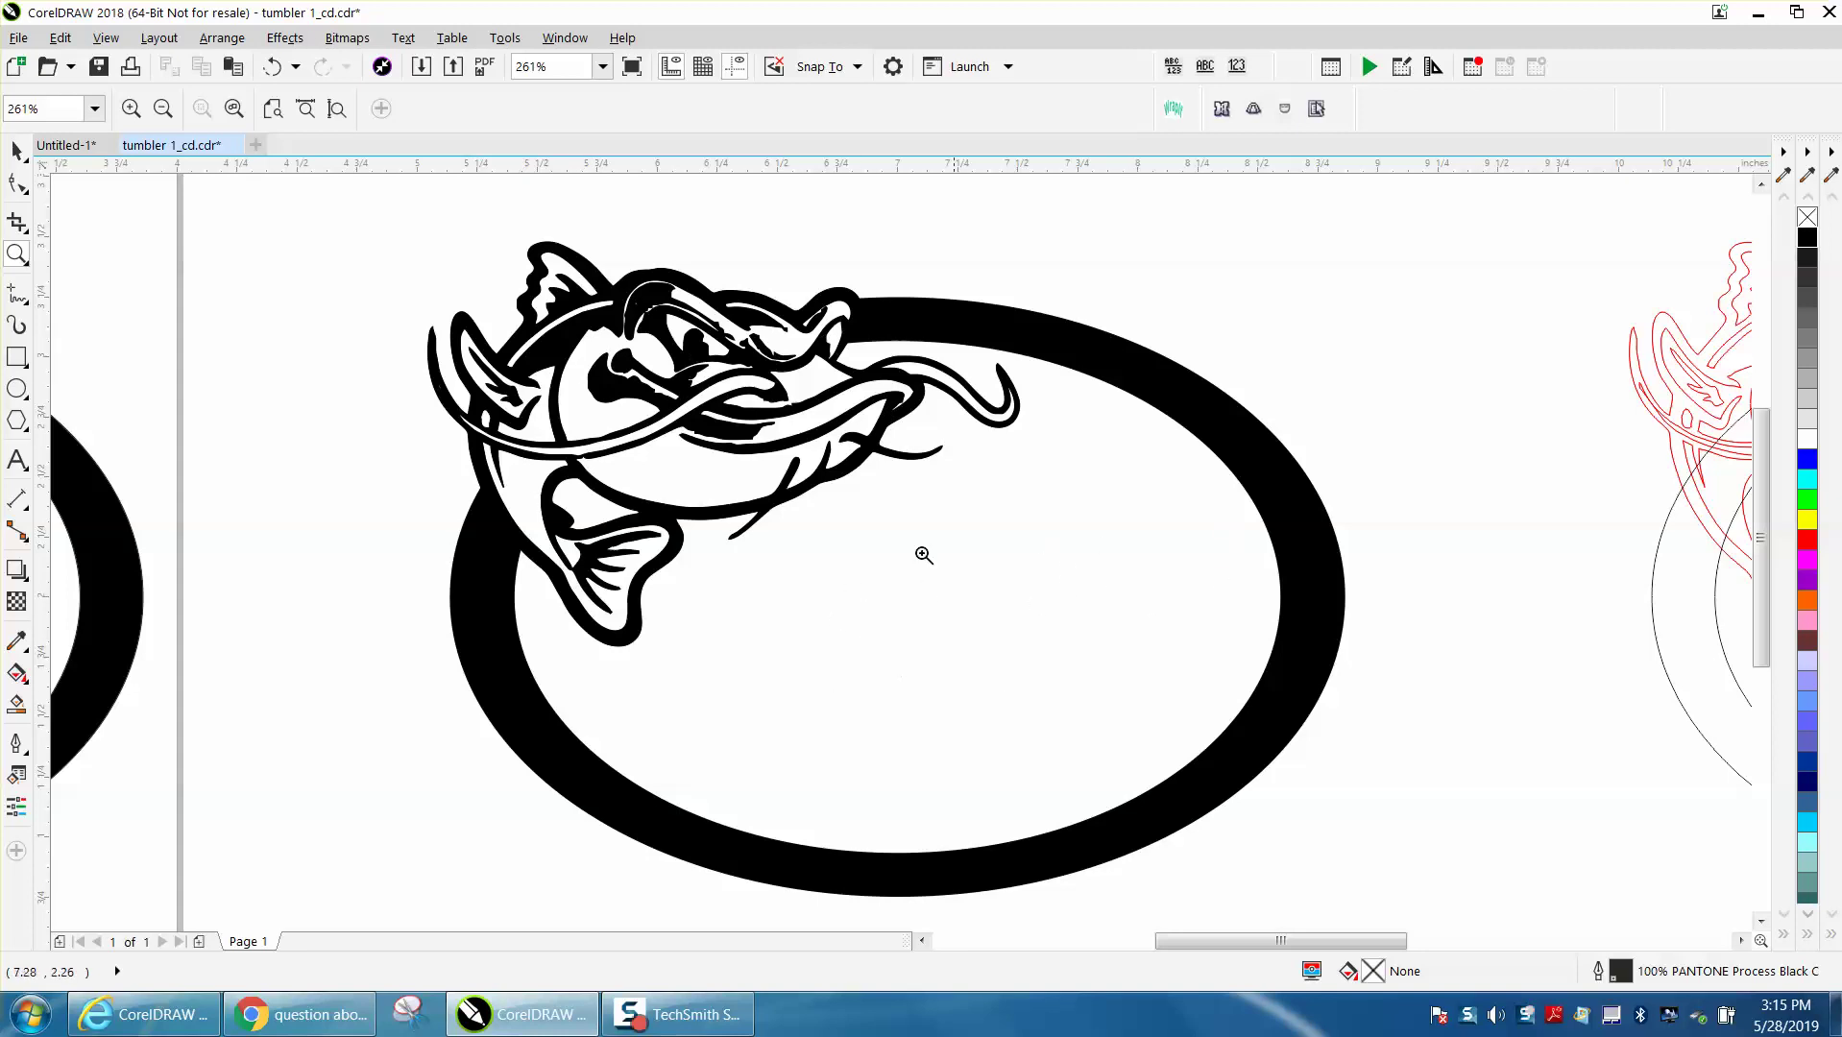
{"action": "scroll", "coordinate": [853, 574], "scroll_direction": "down", "scroll_amount": 2}
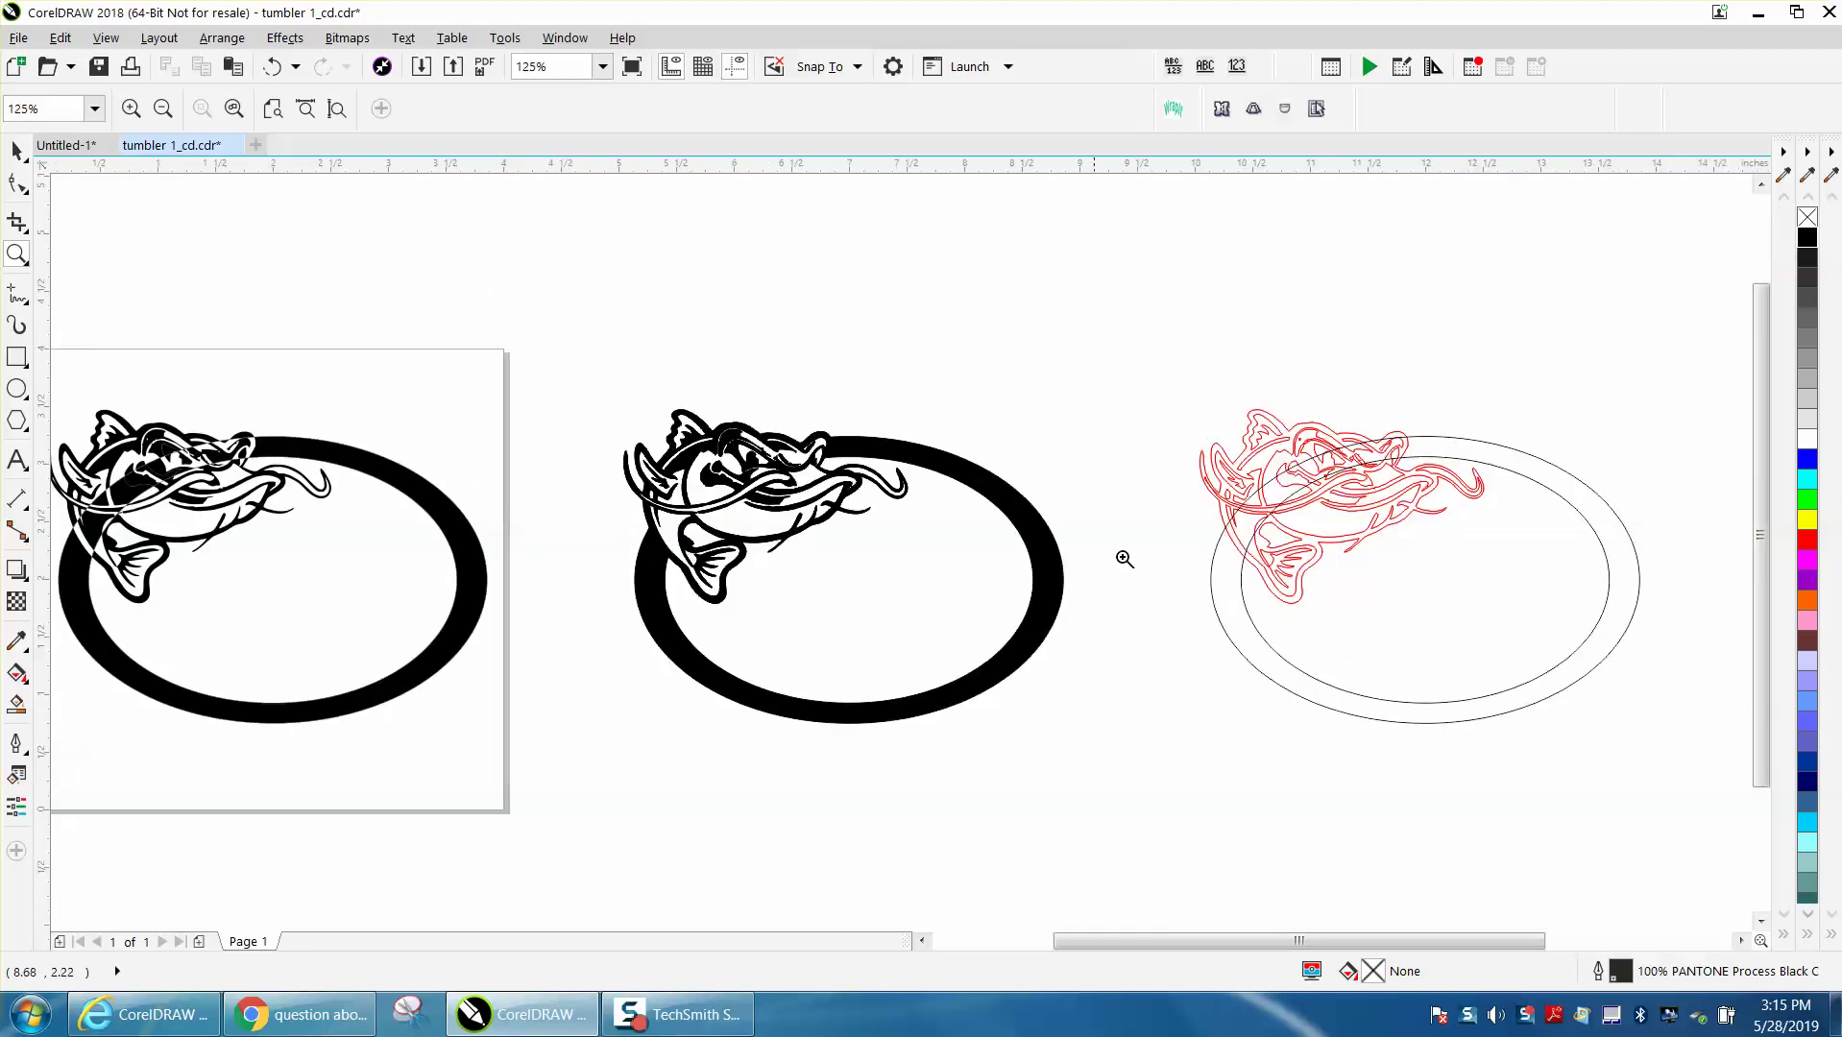
{"action": "left_click_drag", "start_coordinate": [1169, 367], "coordinate": [1701, 720]}
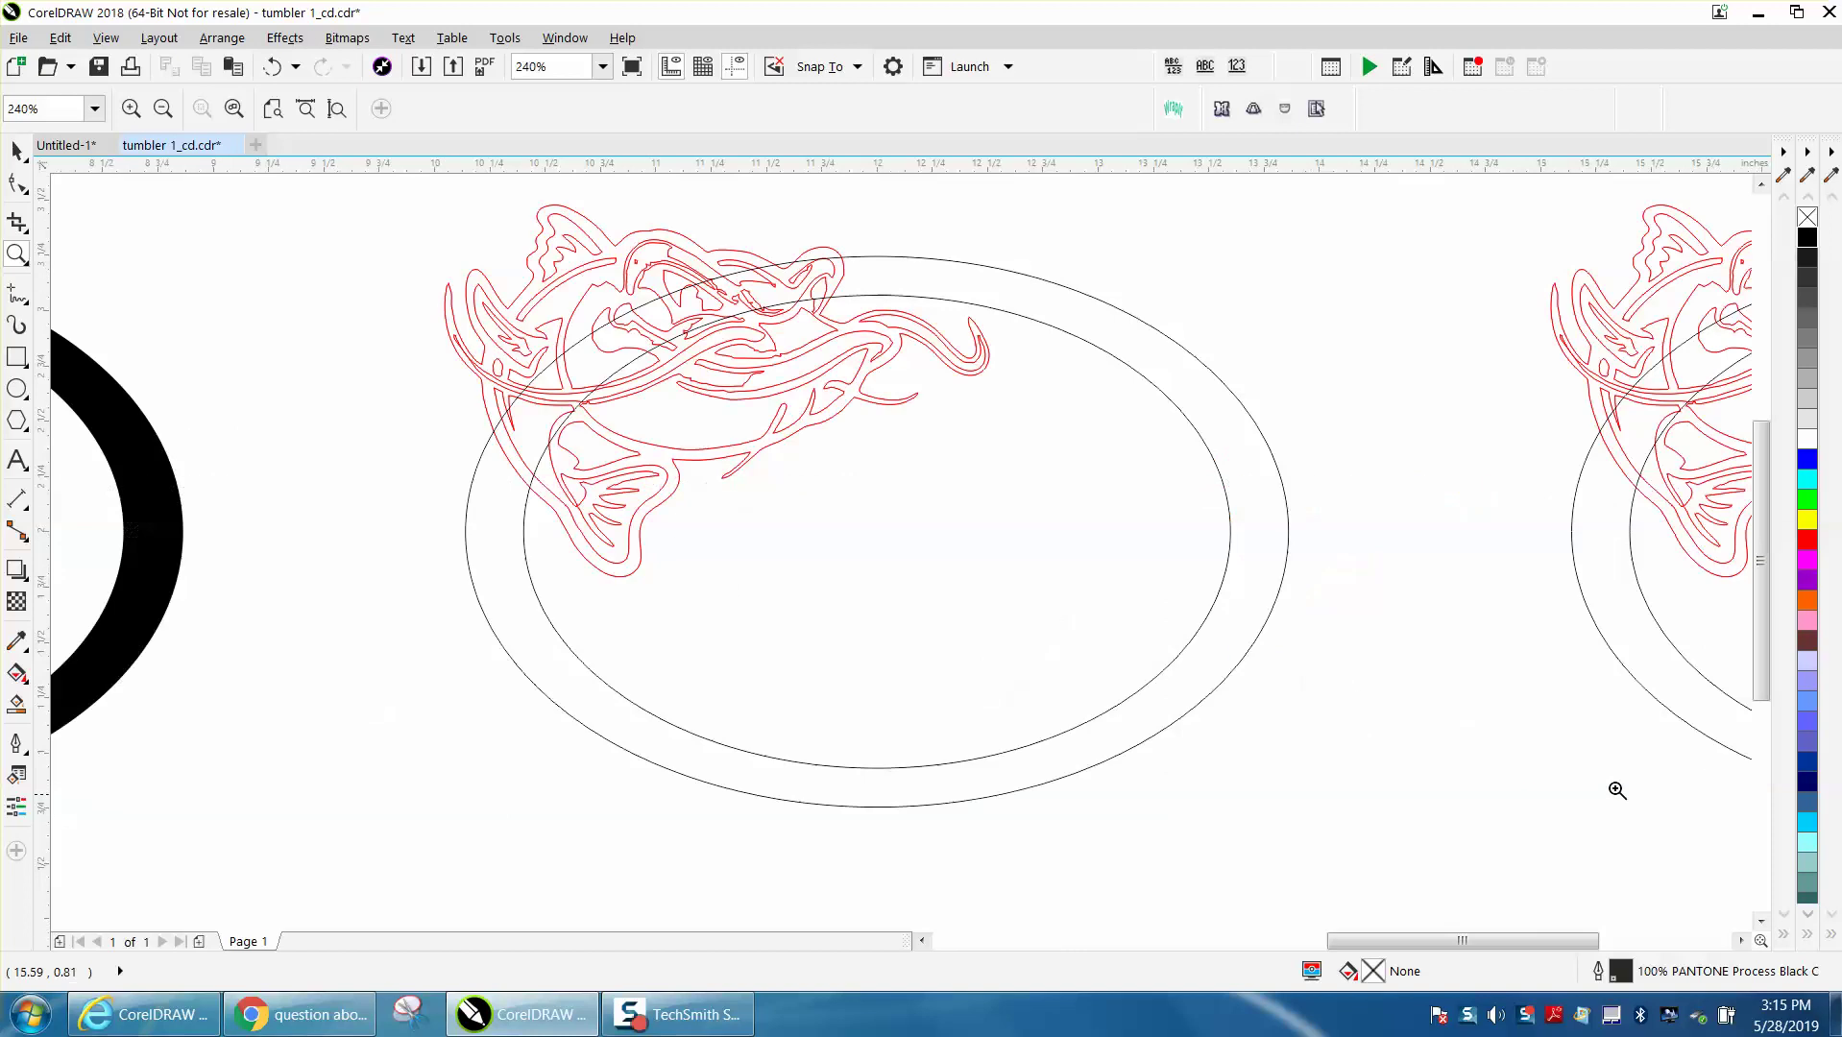
{"action": "left_click", "coordinate": [17, 149]}
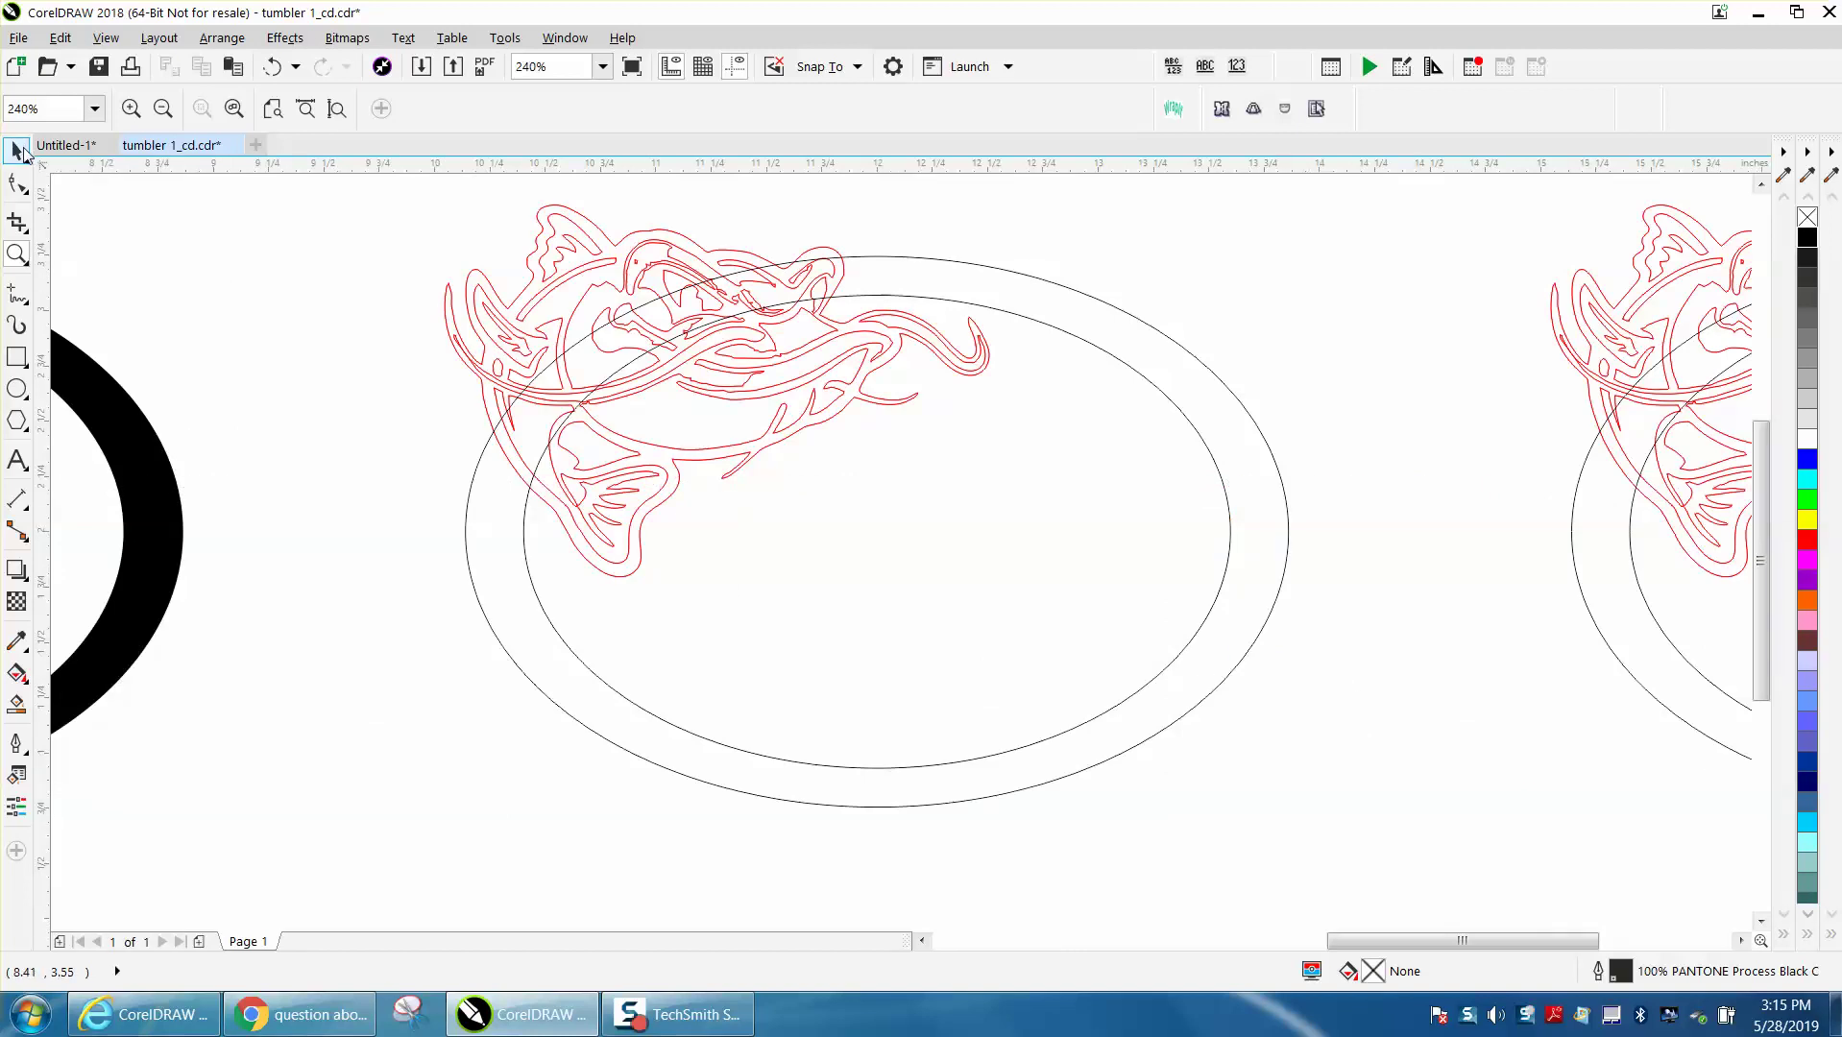
{"action": "left_click", "coordinate": [537, 267]}
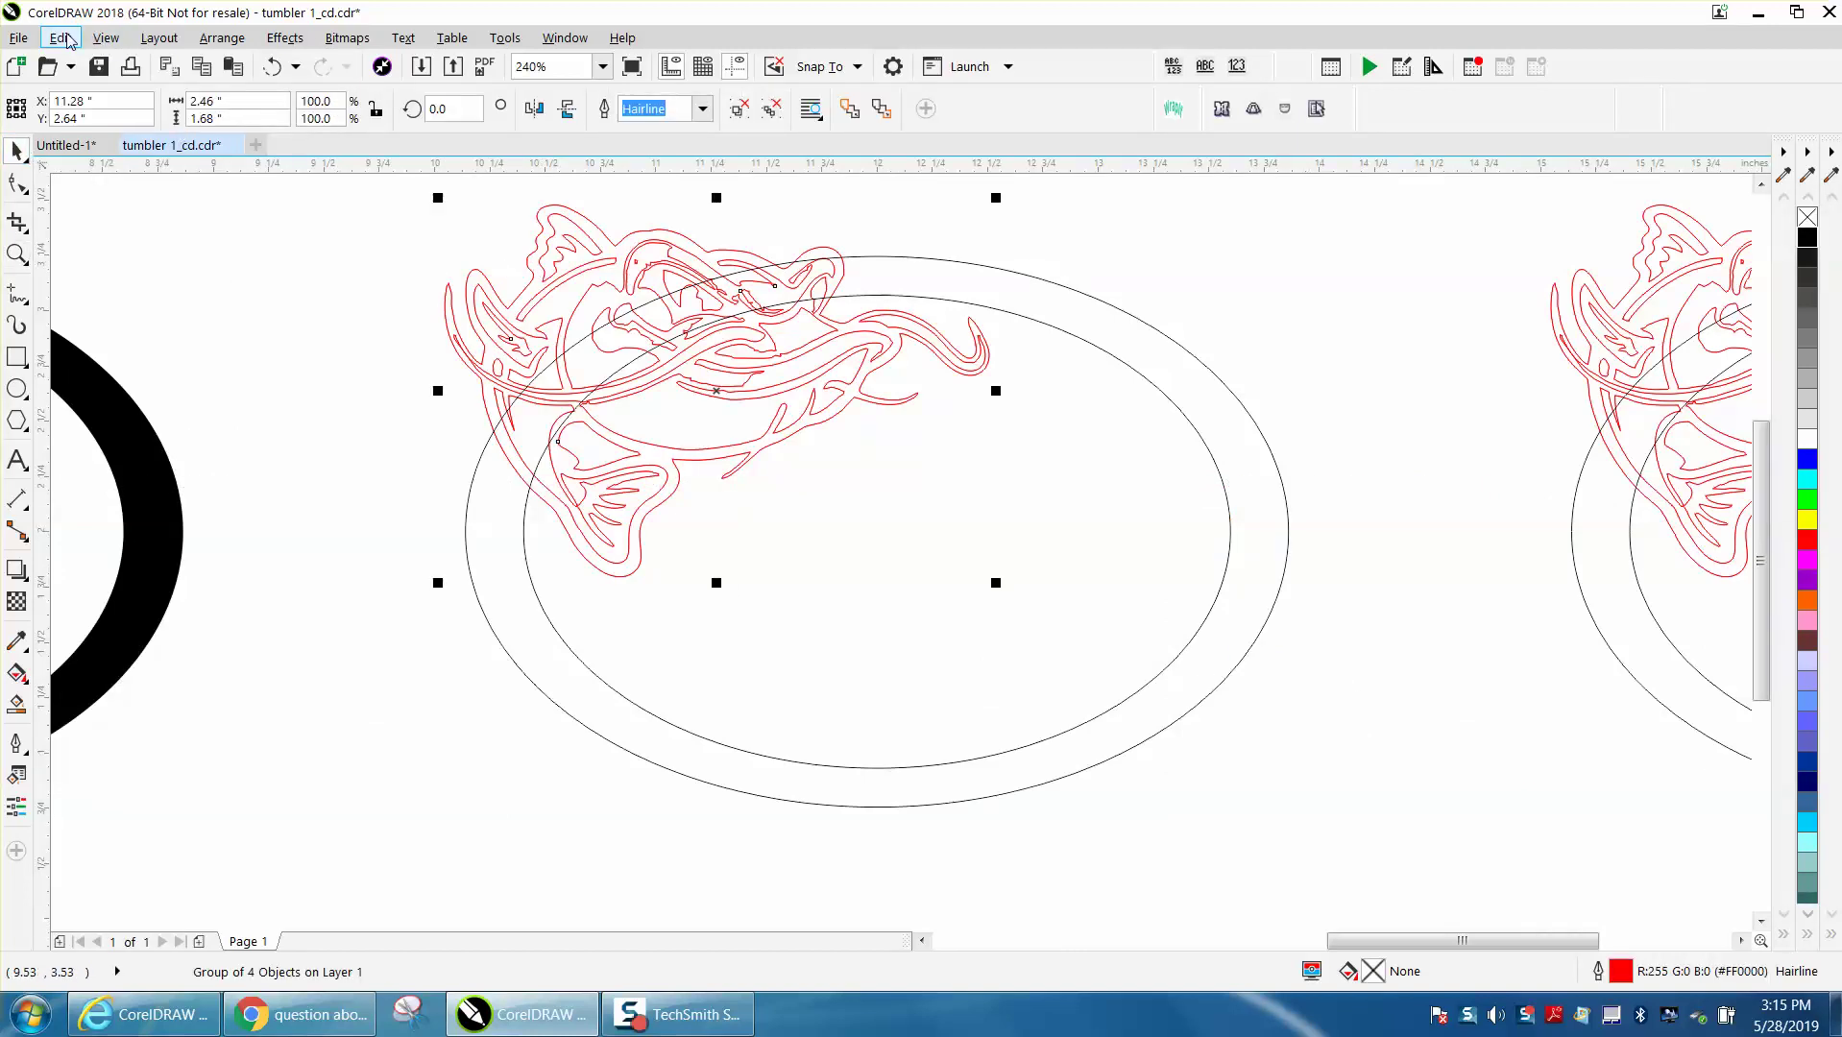
{"action": "left_click", "coordinate": [105, 37]}
{"action": "left_click", "coordinate": [147, 77]}
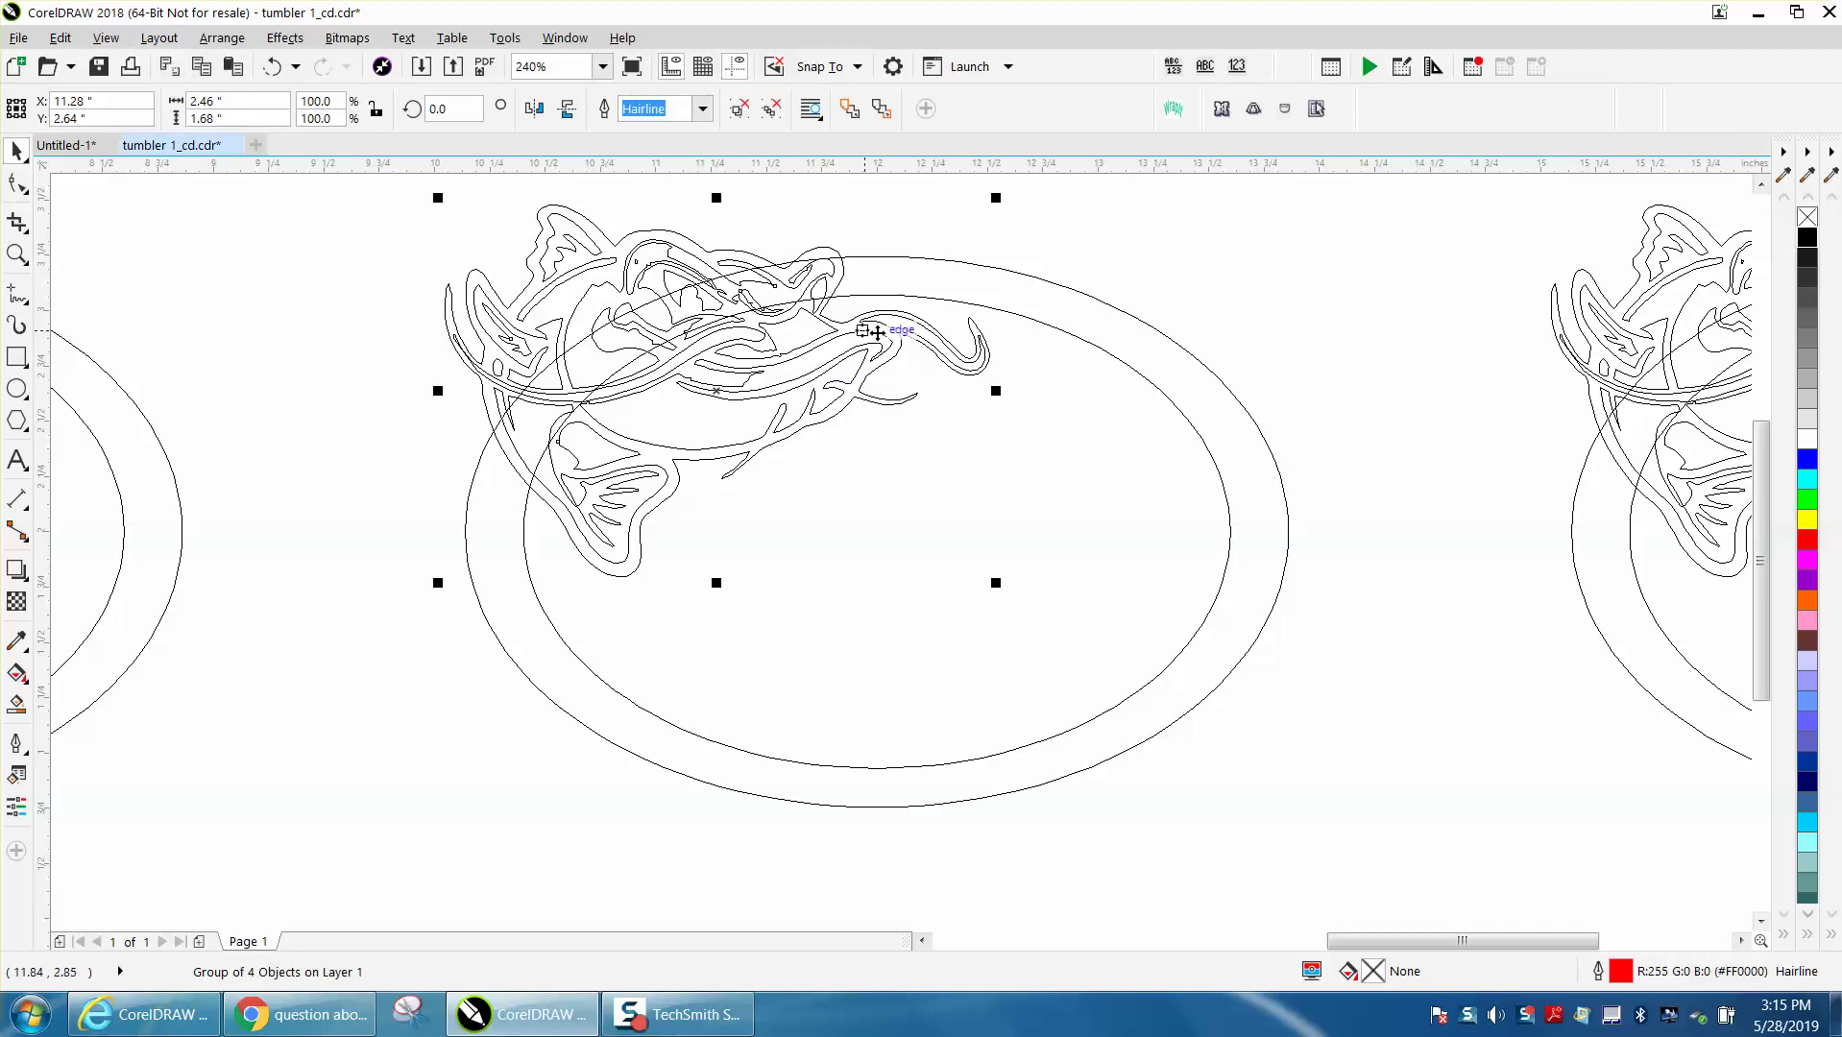
{"action": "left_click", "coordinate": [107, 37]}
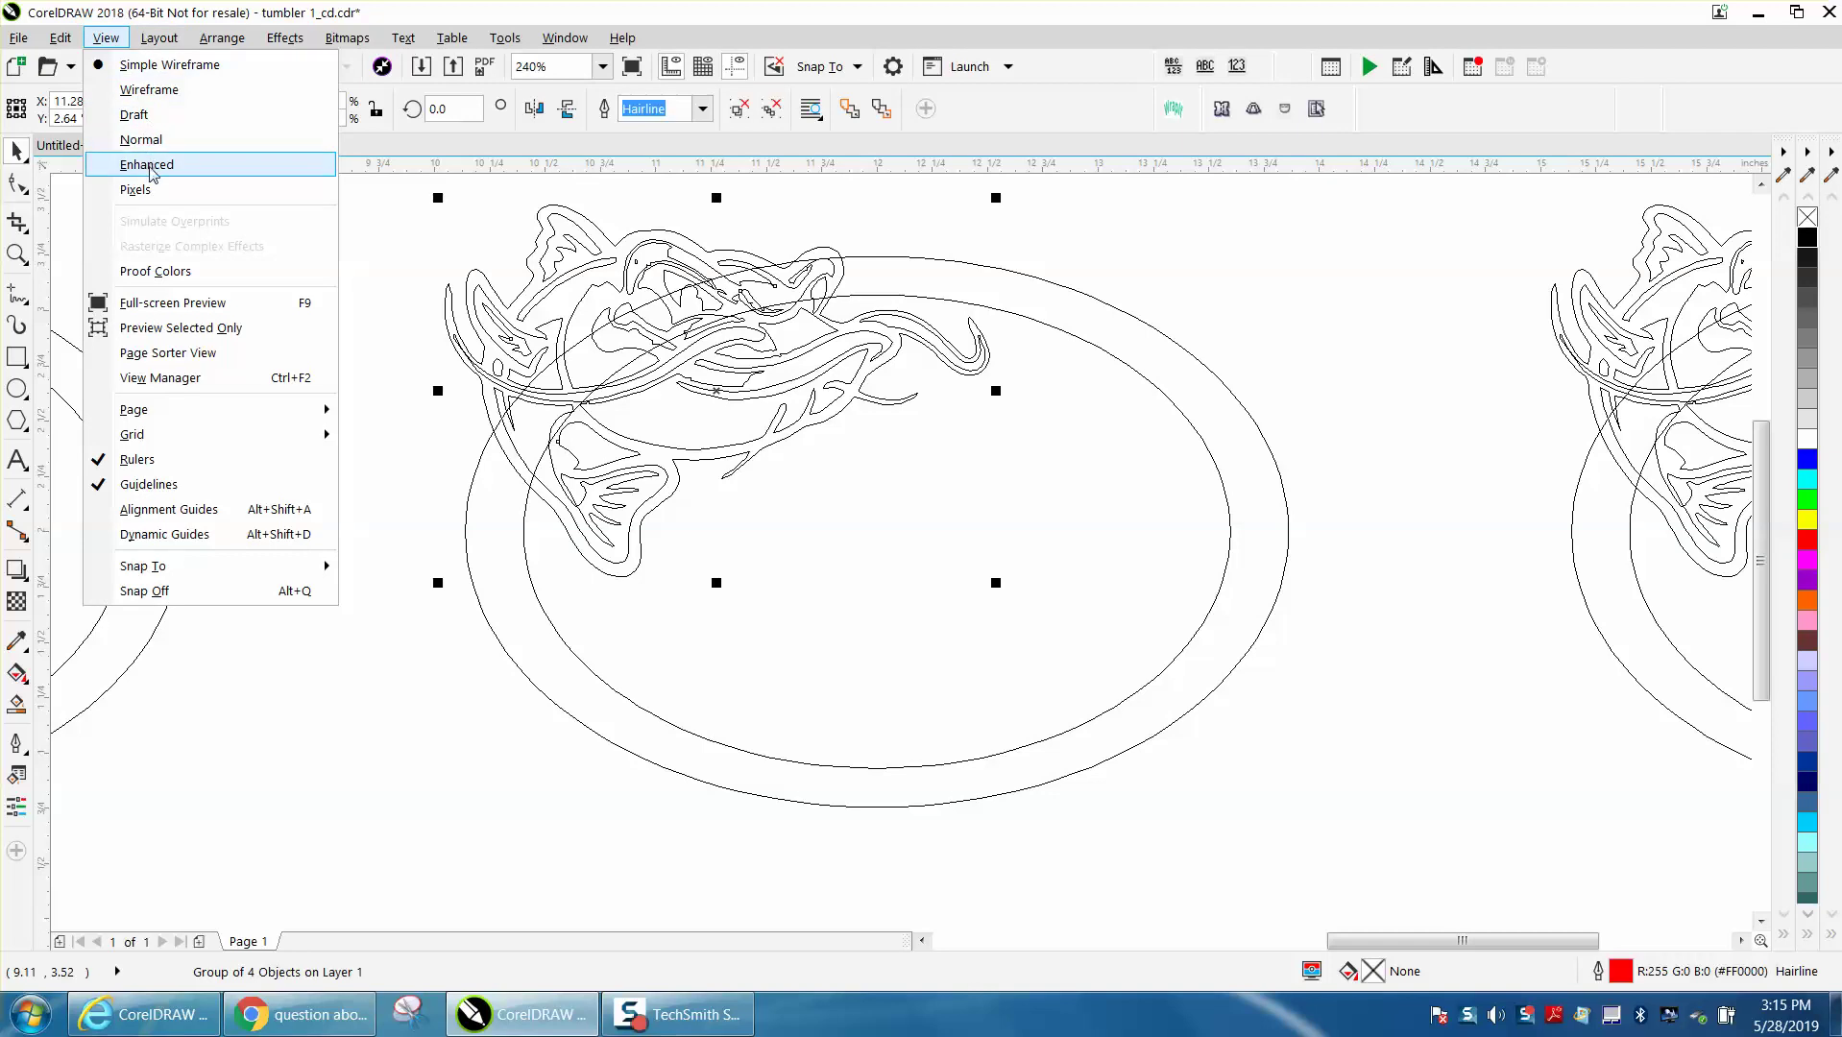
{"action": "left_click", "coordinate": [148, 164]}
{"action": "scroll", "coordinate": [363, 285], "scroll_direction": "down", "scroll_amount": 2}
{"action": "scroll", "coordinate": [363, 285], "scroll_direction": "down", "scroll_amount": 3}
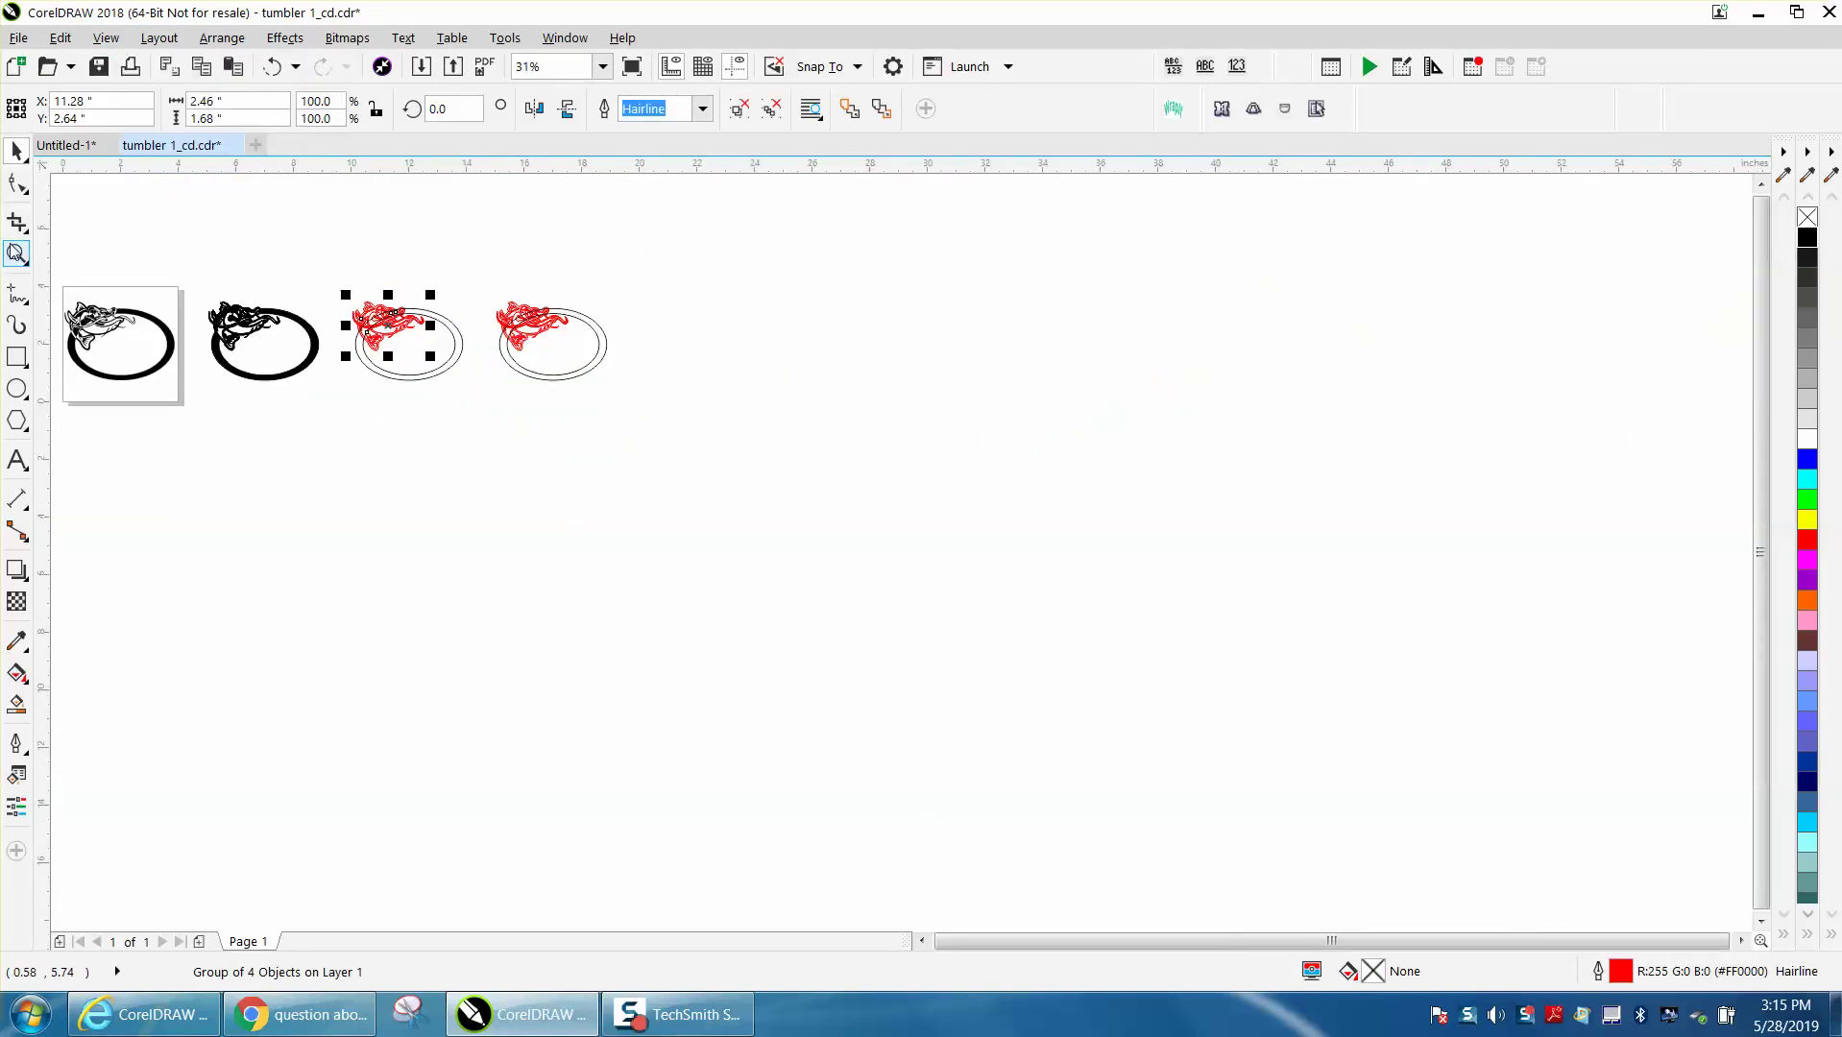
- Zoom in on the red outline designs, switch to Simple Wireframe, then back to Enhanced
{"action": "left_click", "coordinate": [19, 254]}
{"action": "left_click", "coordinate": [397, 407]}
{"action": "left_click", "coordinate": [18, 150]}
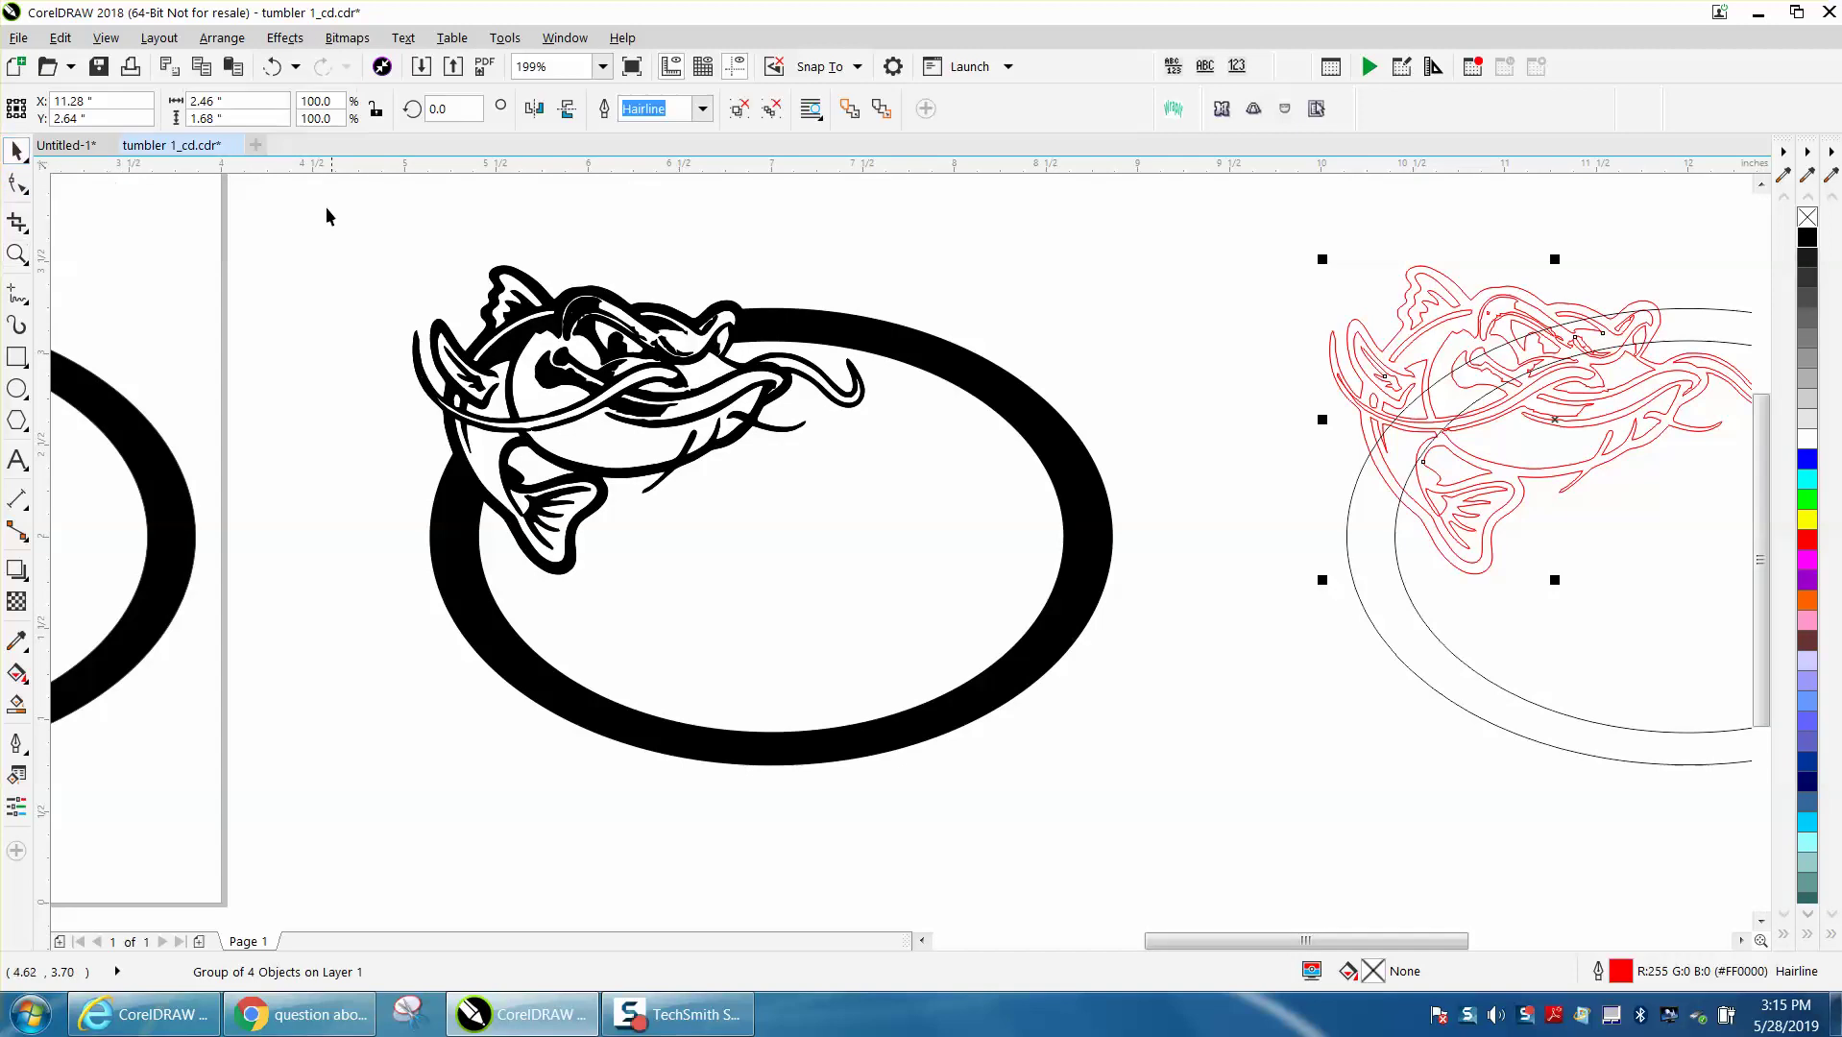
{"action": "left_click", "coordinate": [105, 37]}
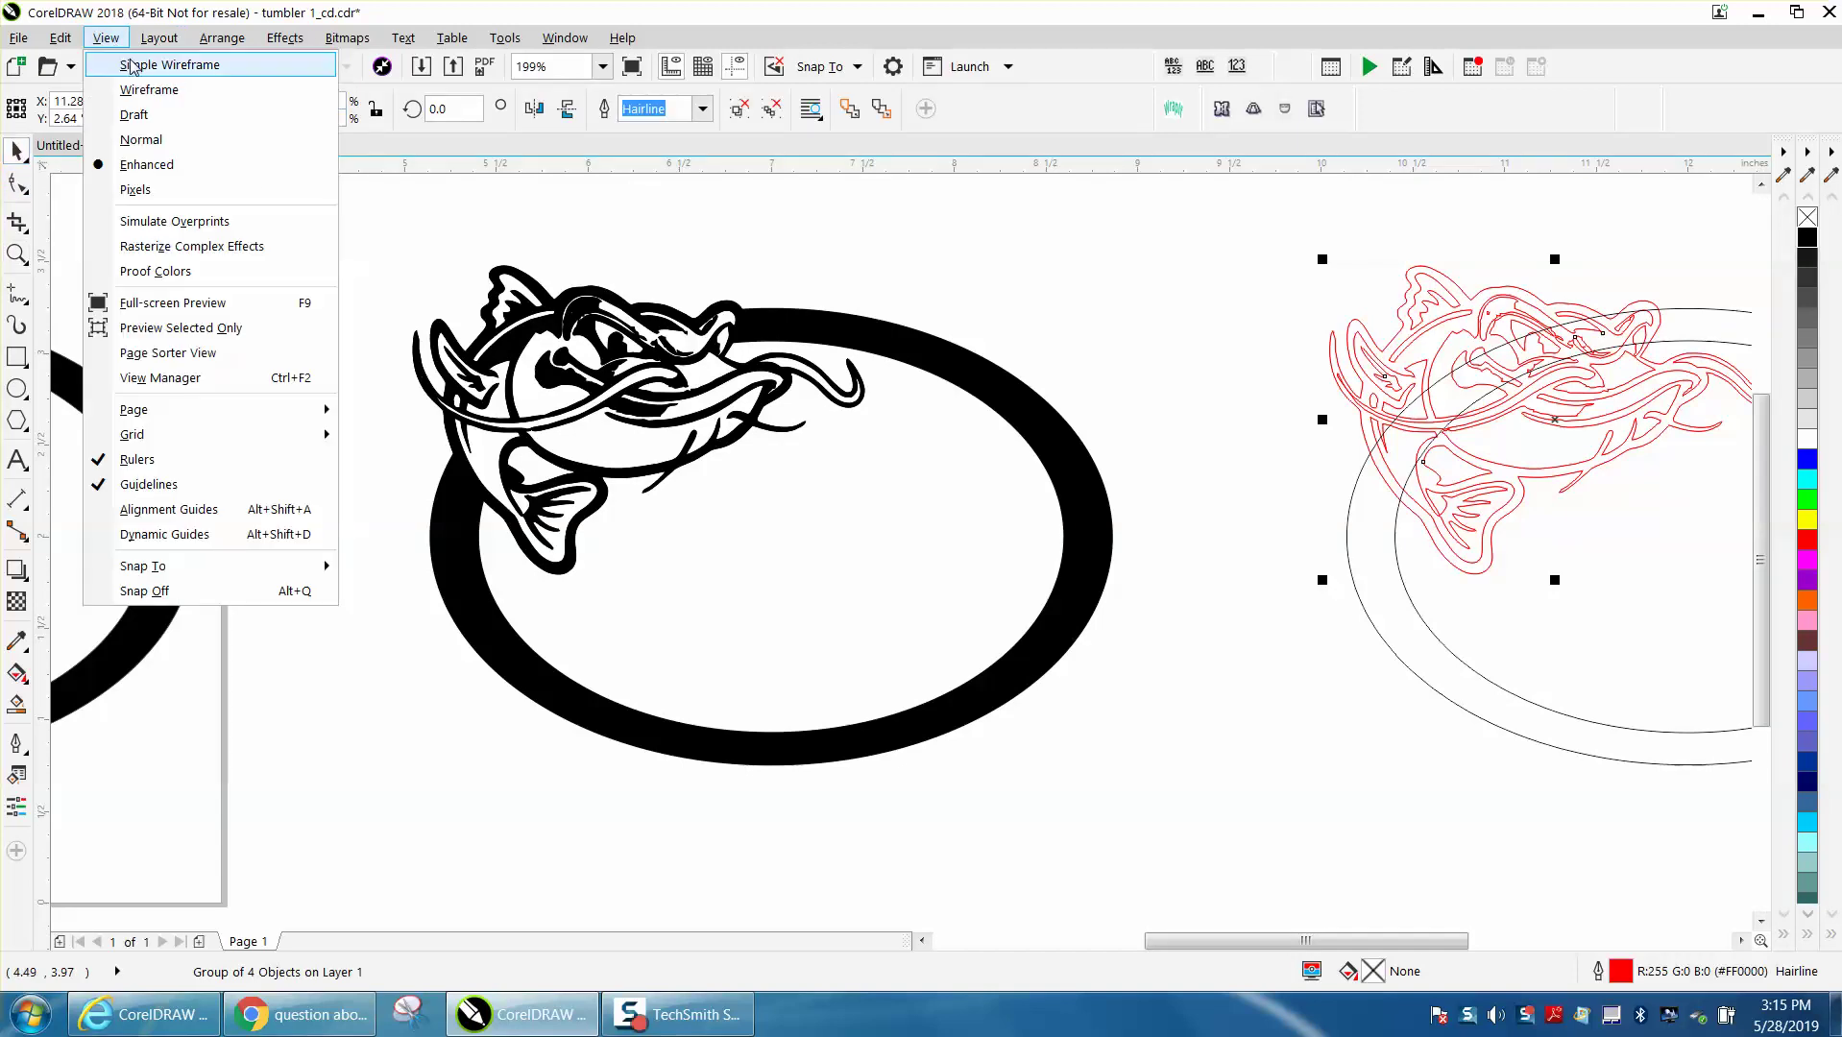
{"action": "left_click", "coordinate": [168, 65]}
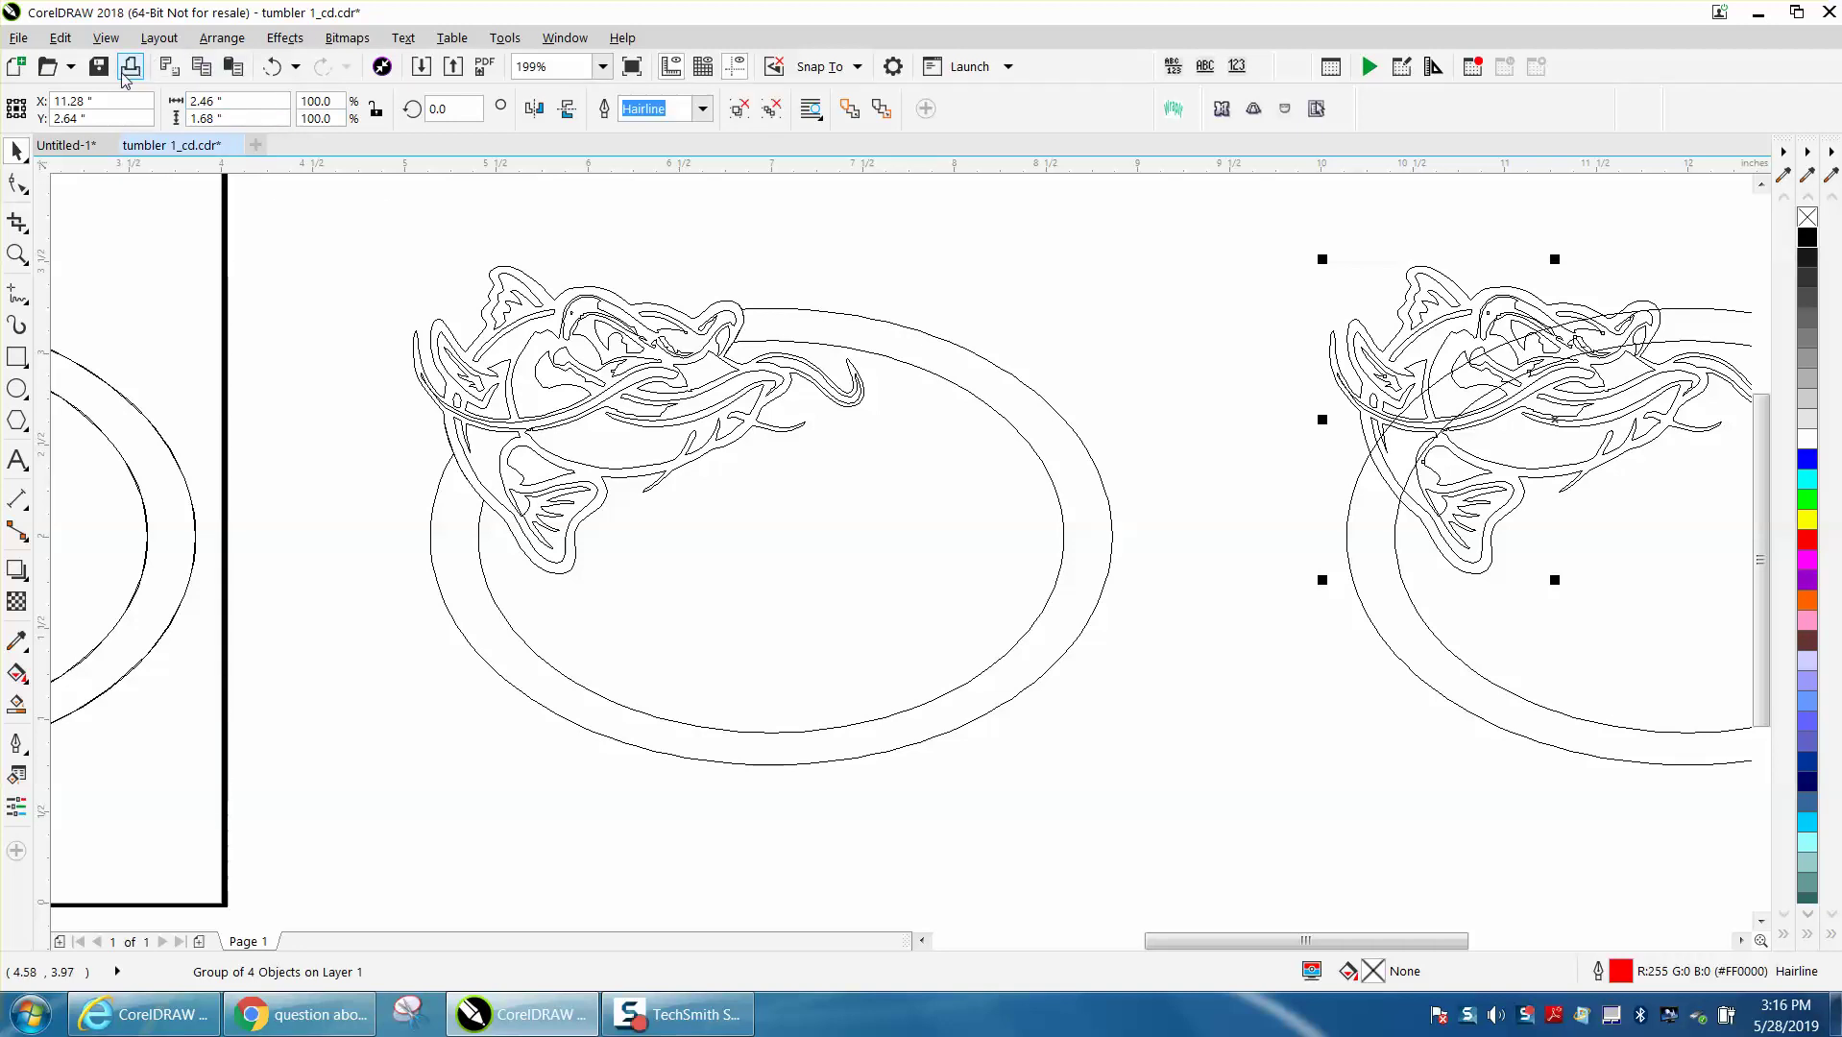
{"action": "left_click", "coordinate": [107, 38]}
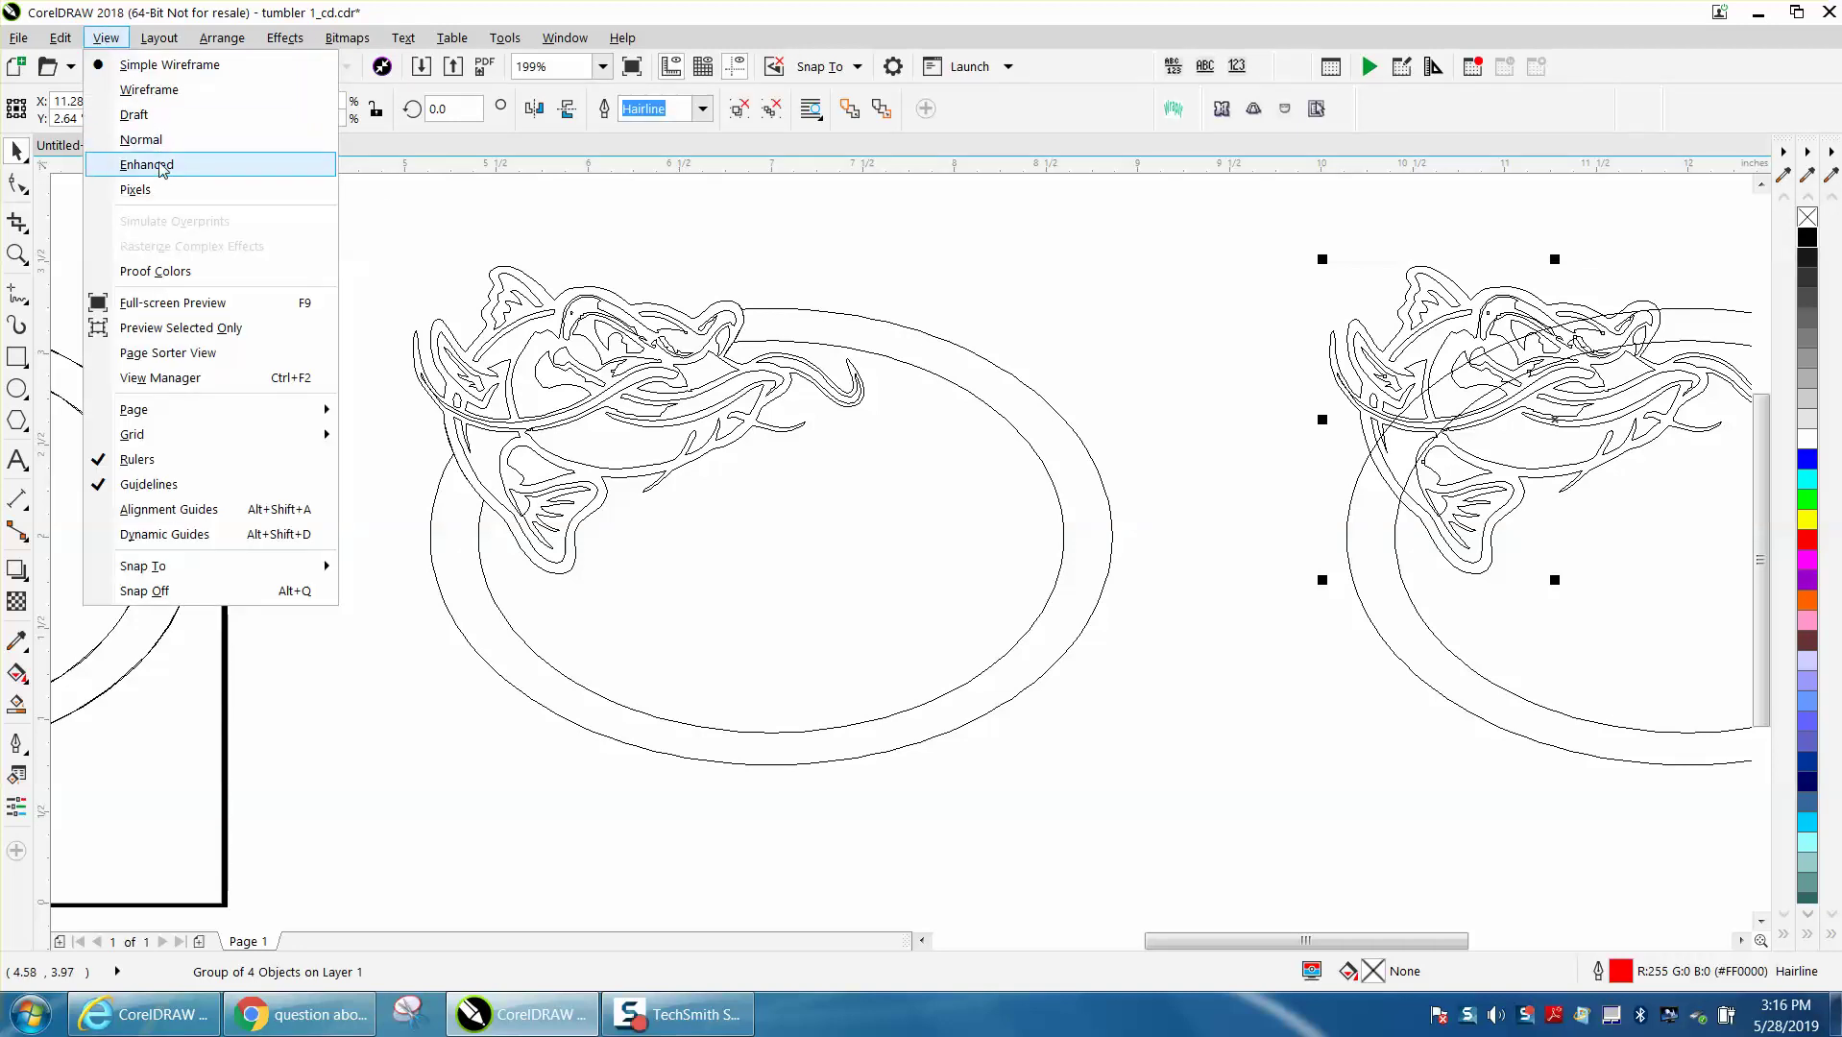
{"action": "left_click", "coordinate": [145, 164]}
- Zoom out to see several designs and set the display to Normal quality
{"action": "key", "text": "F3"}
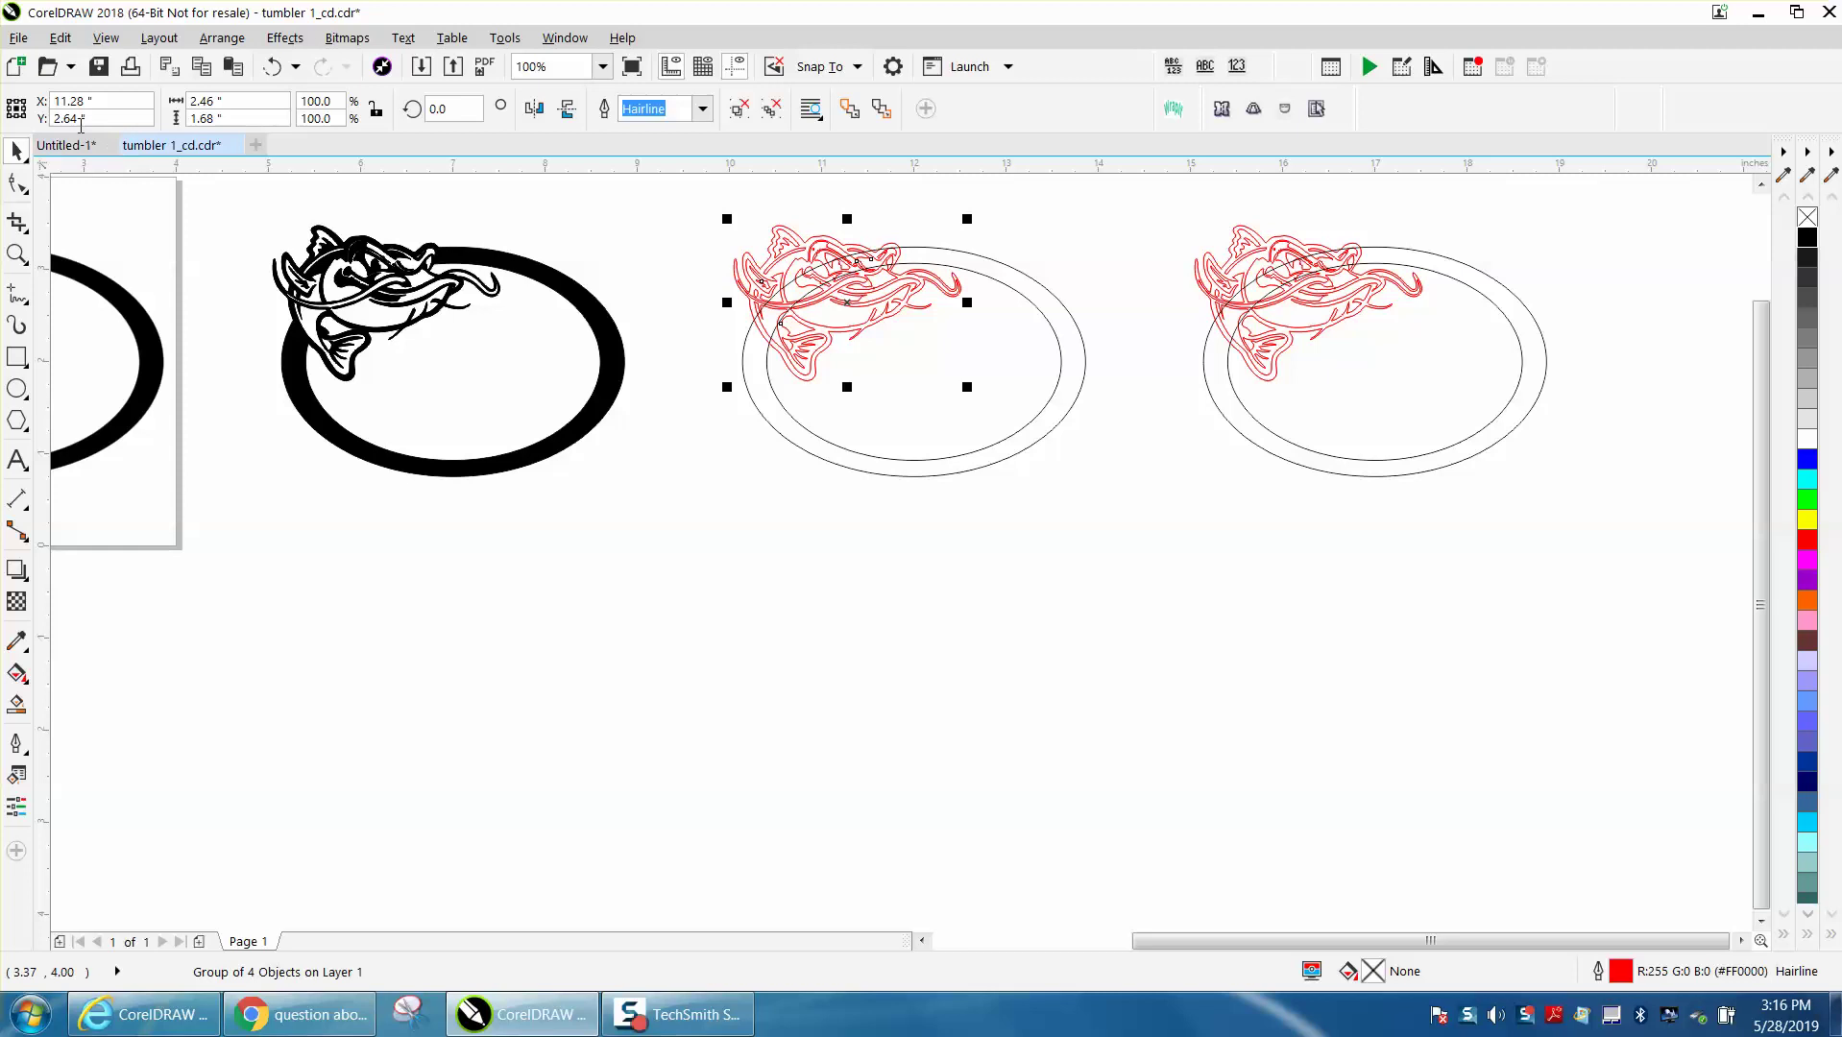
{"action": "left_click", "coordinate": [107, 37]}
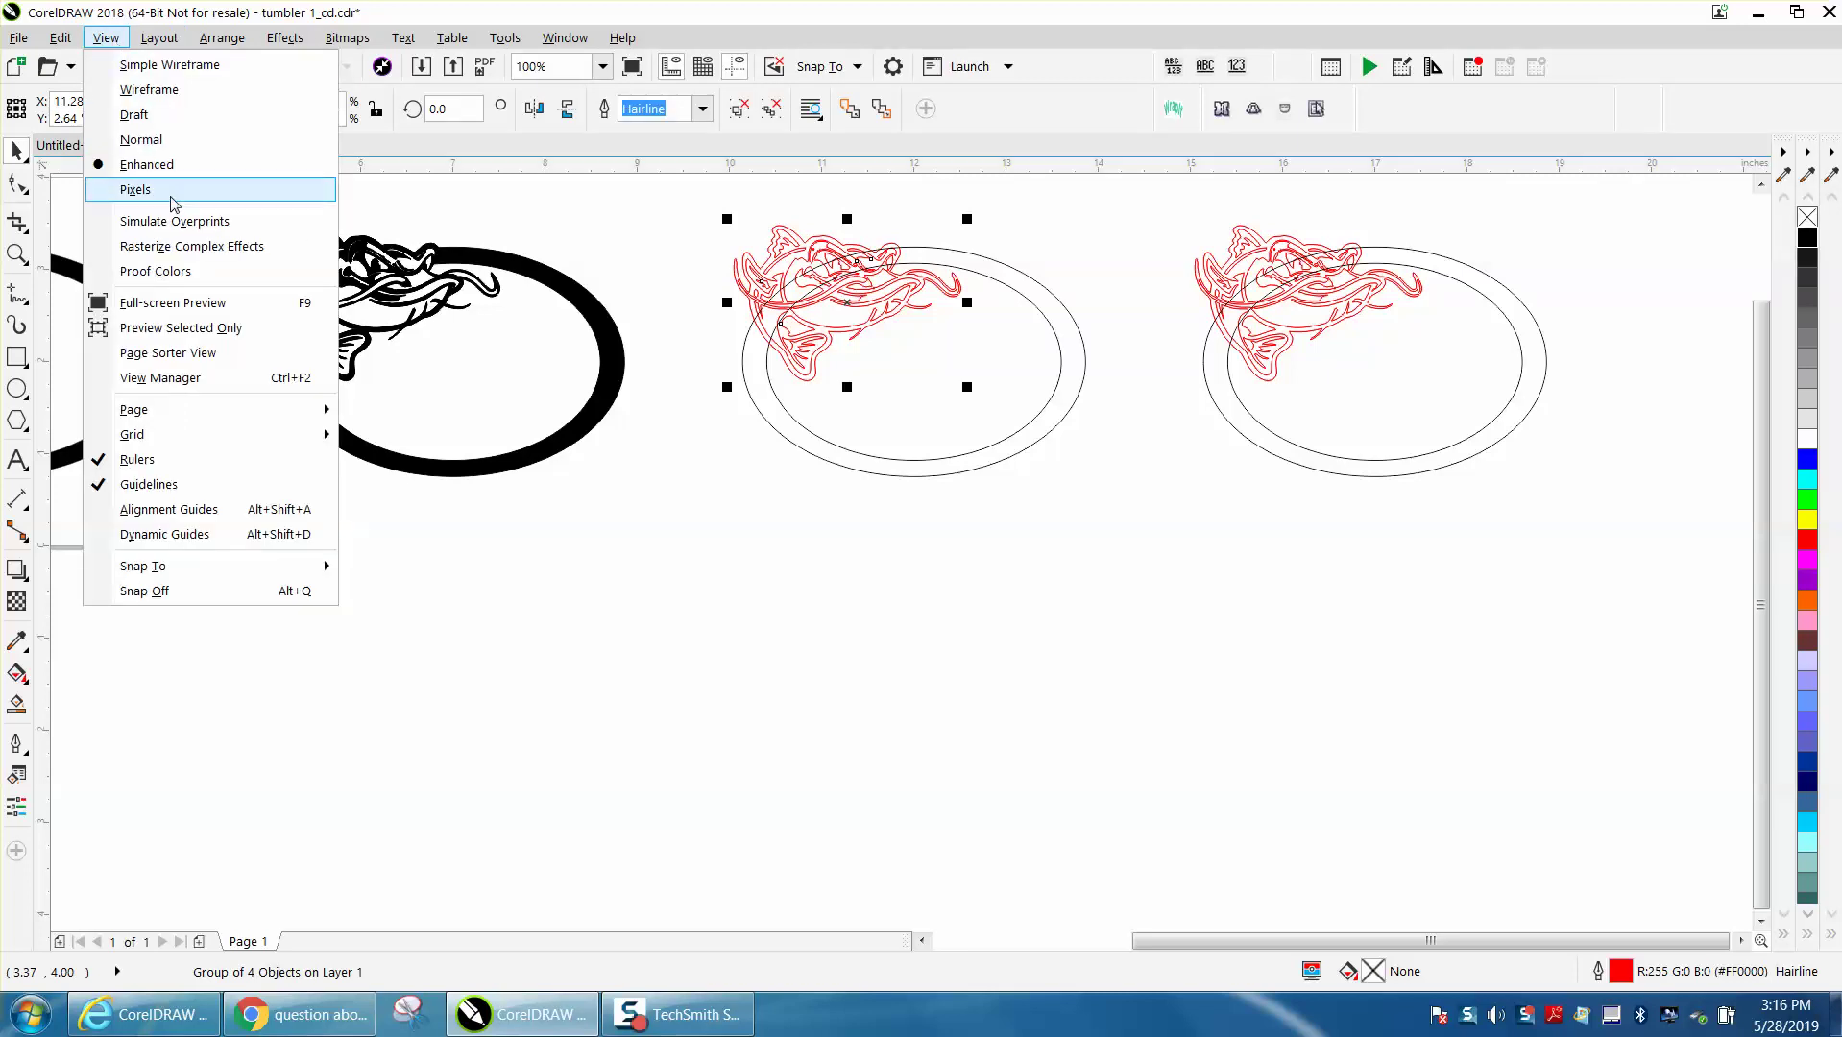
{"action": "left_click", "coordinate": [142, 140]}
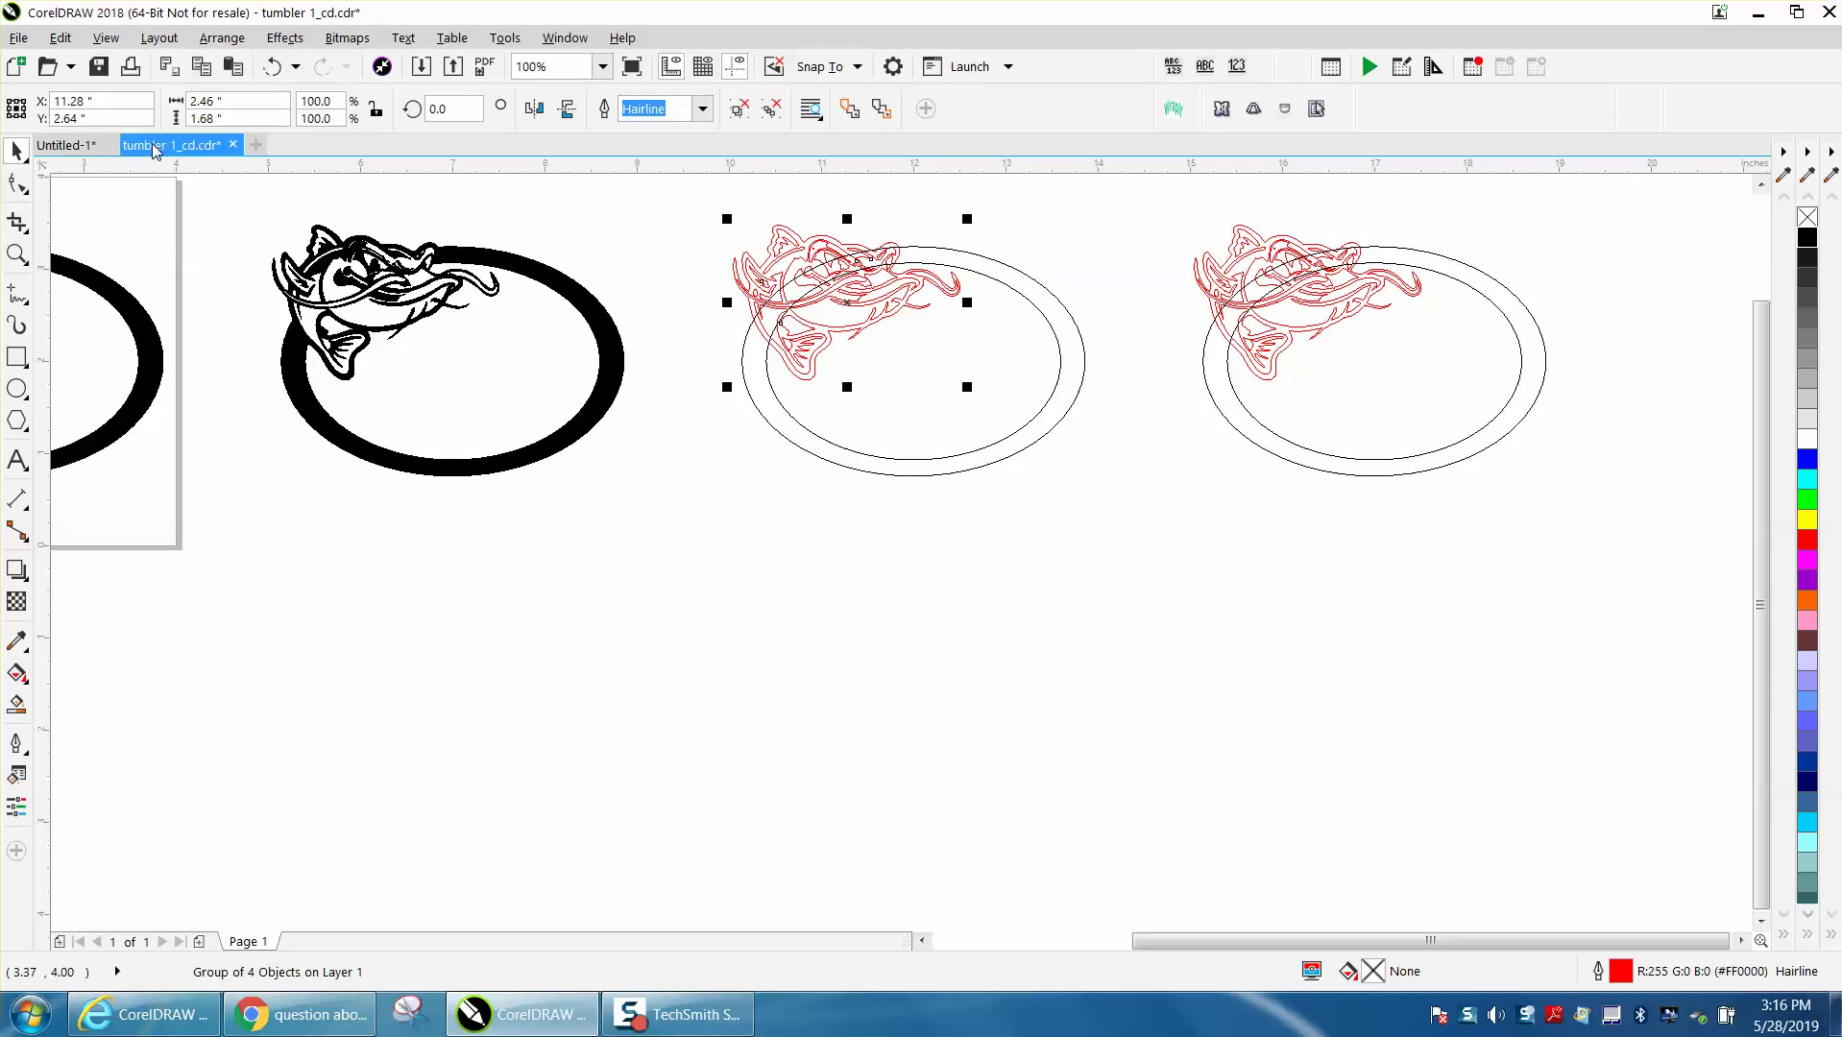
{"action": "left_click", "coordinate": [18, 257]}
{"action": "left_click_drag", "start_coordinate": [383, 268], "coordinate": [535, 320]}
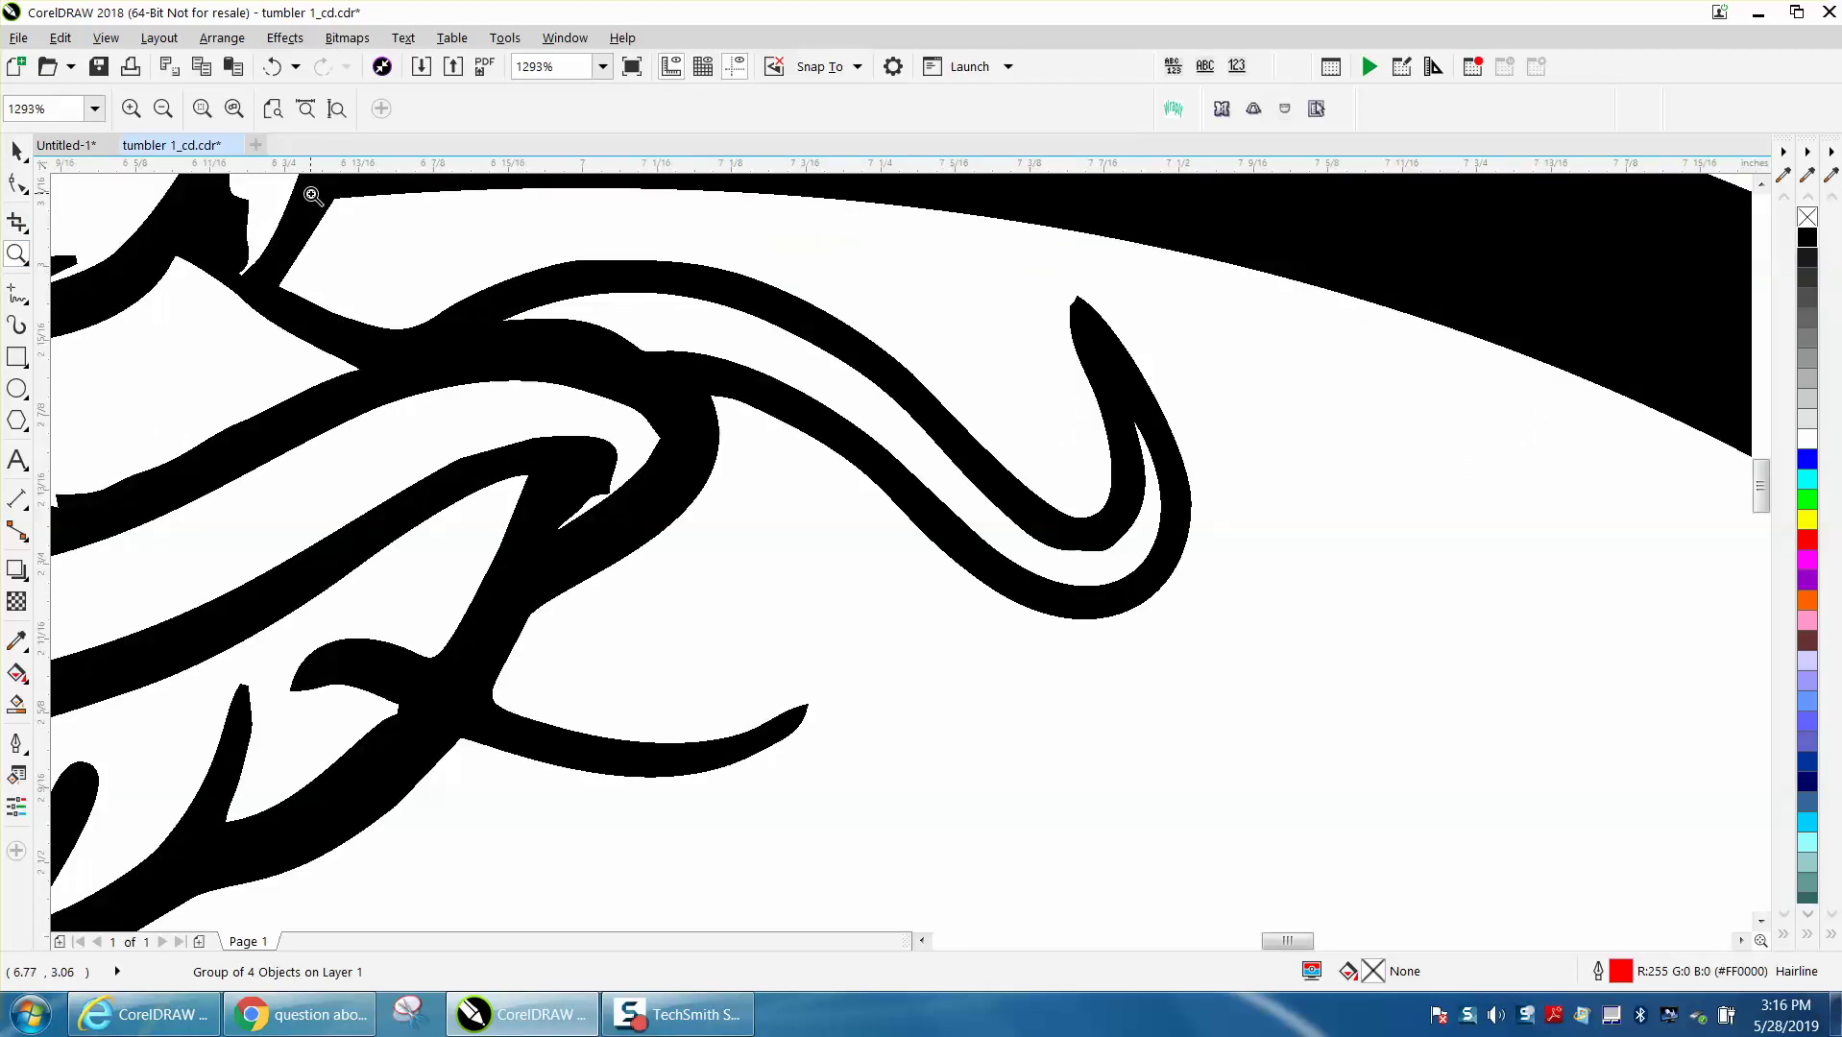
{"action": "left_click_drag", "start_coordinate": [914, 202], "coordinate": [1122, 296]}
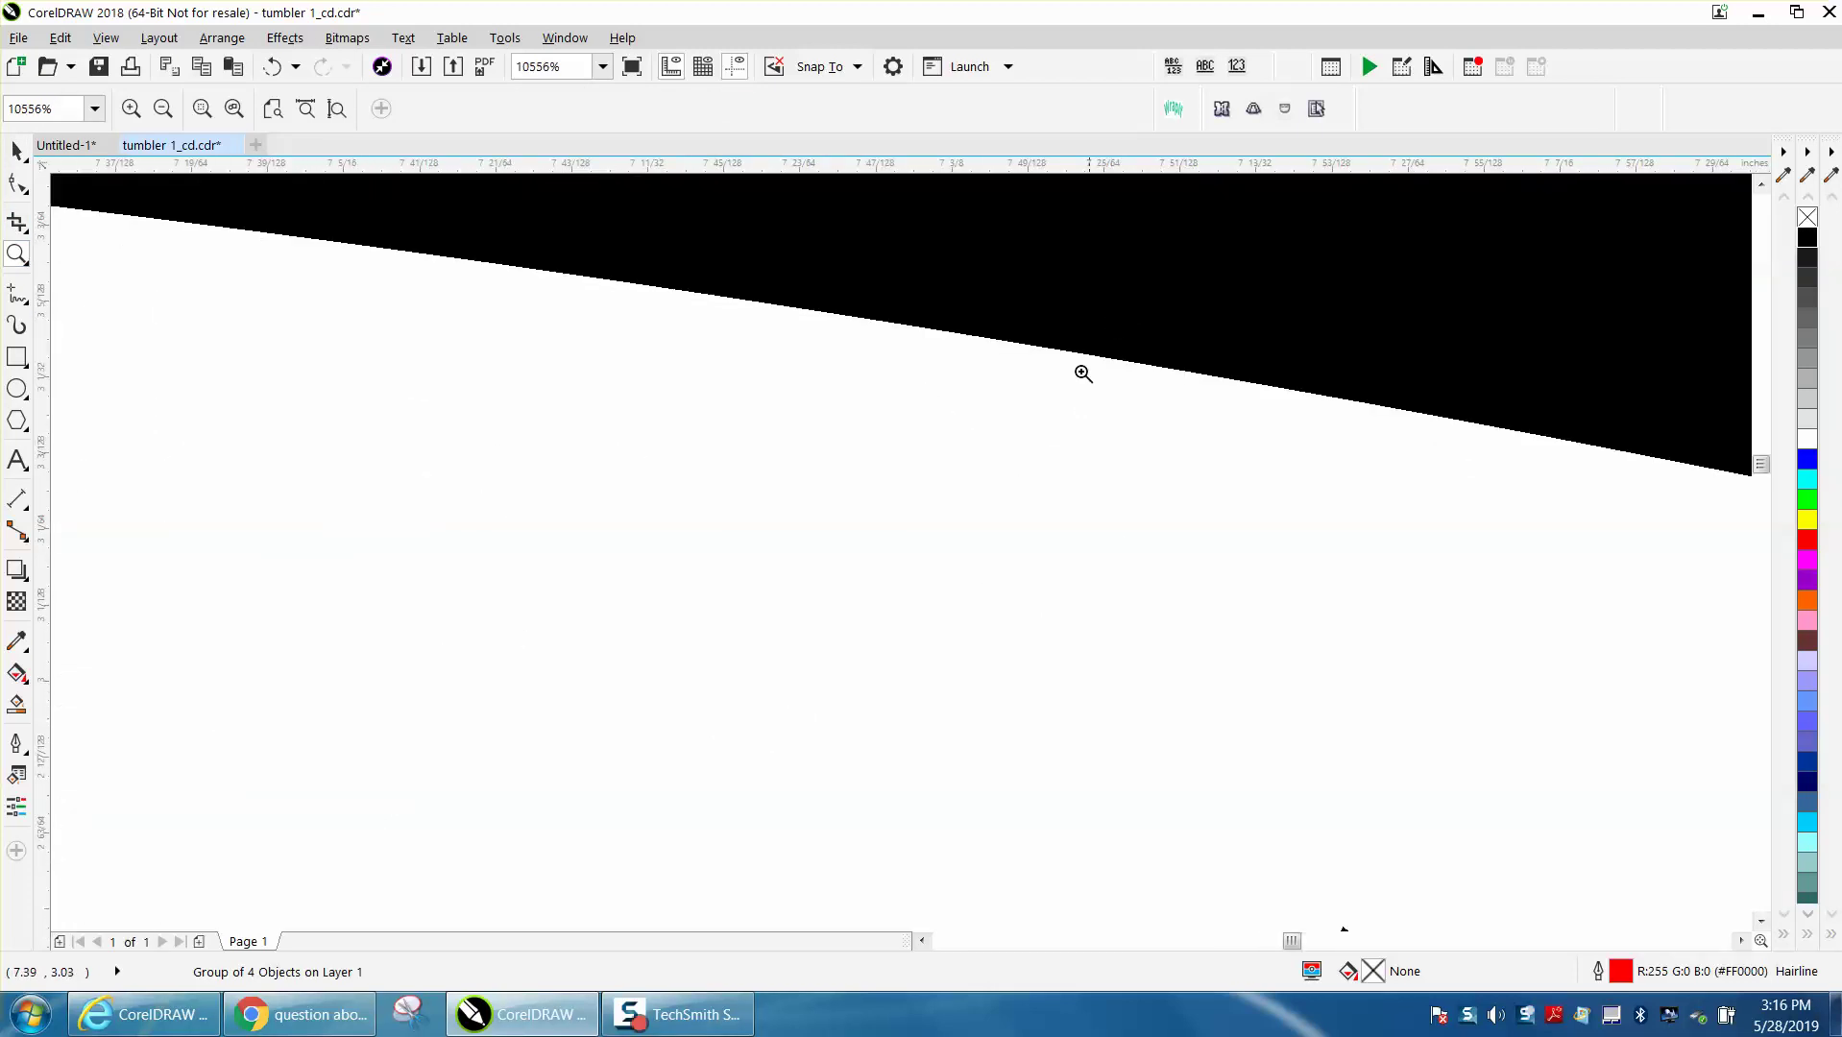
{"action": "left_click", "coordinate": [107, 37]}
{"action": "left_click", "coordinate": [145, 164]}
{"action": "scroll", "coordinate": [546, 246], "scroll_direction": "down", "scroll_amount": 2}
{"action": "scroll", "coordinate": [432, 238], "scroll_direction": "down", "scroll_amount": 2}
{"action": "scroll", "coordinate": [403, 230], "scroll_direction": "down", "scroll_amount": 1}
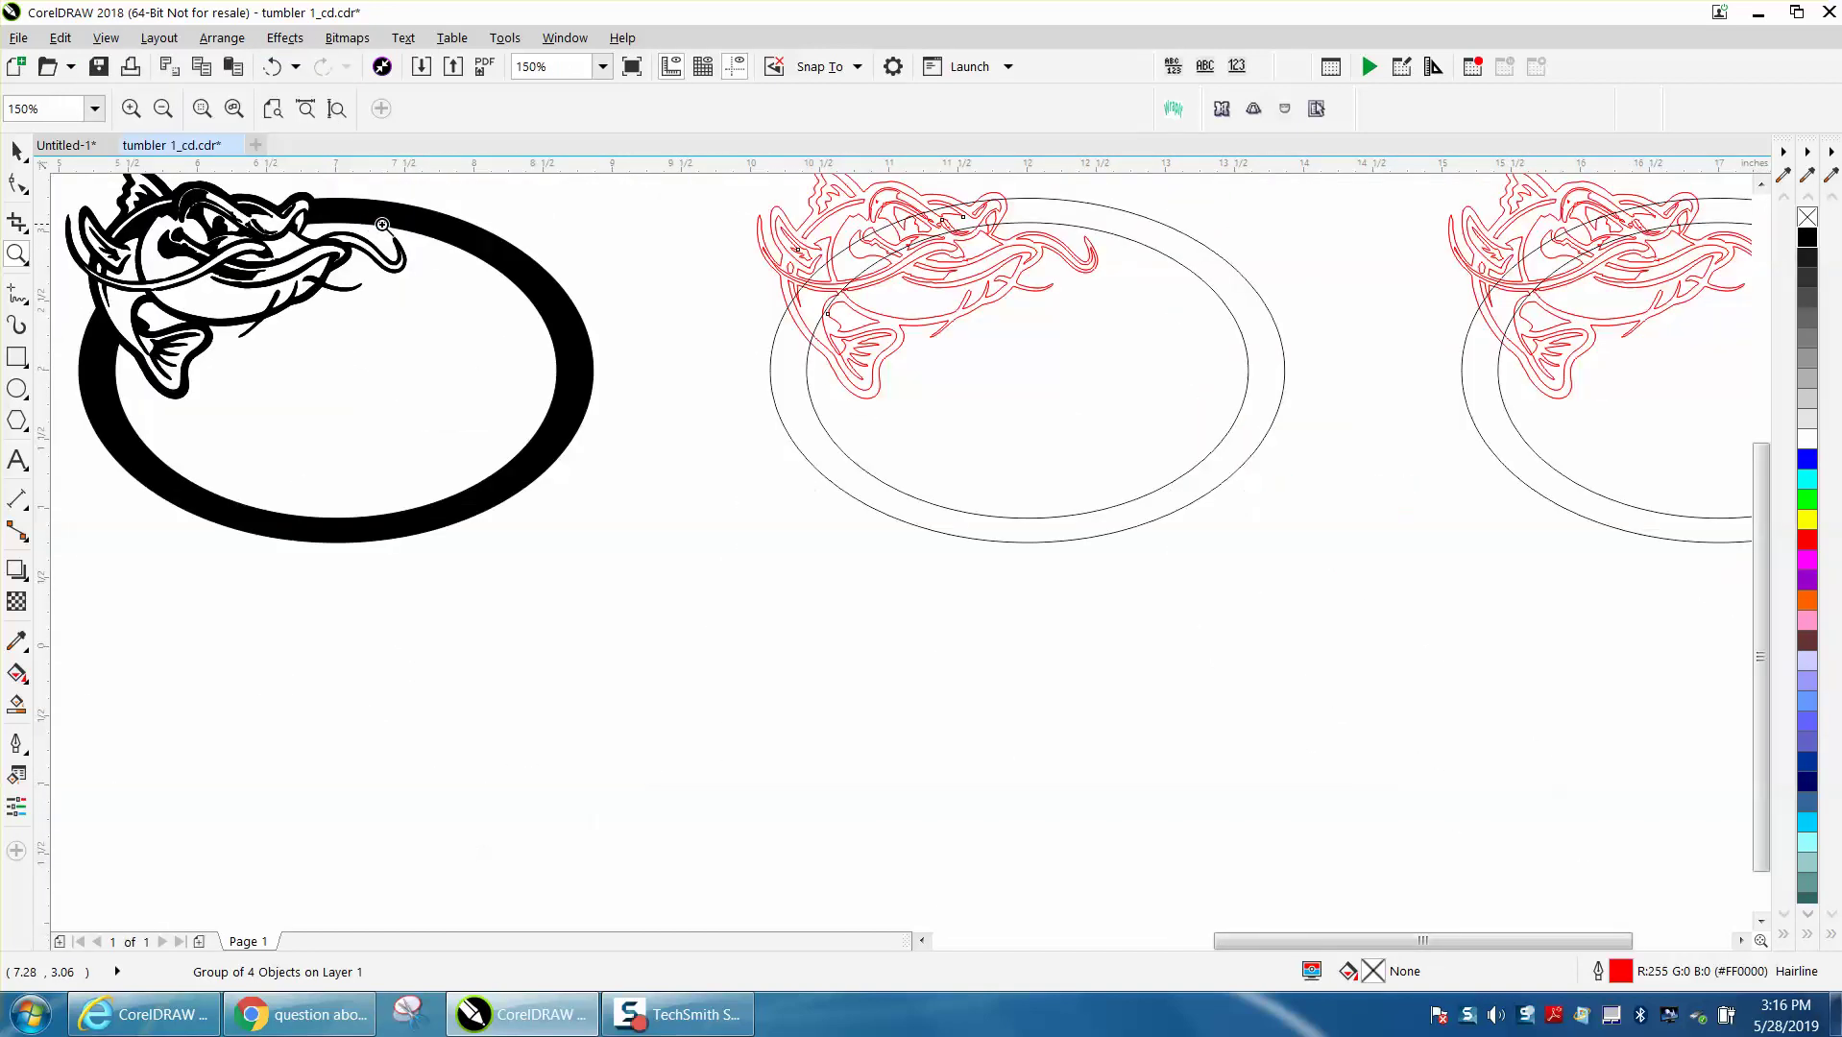
{"action": "scroll", "coordinate": [733, 305], "scroll_direction": "down", "scroll_amount": 1}
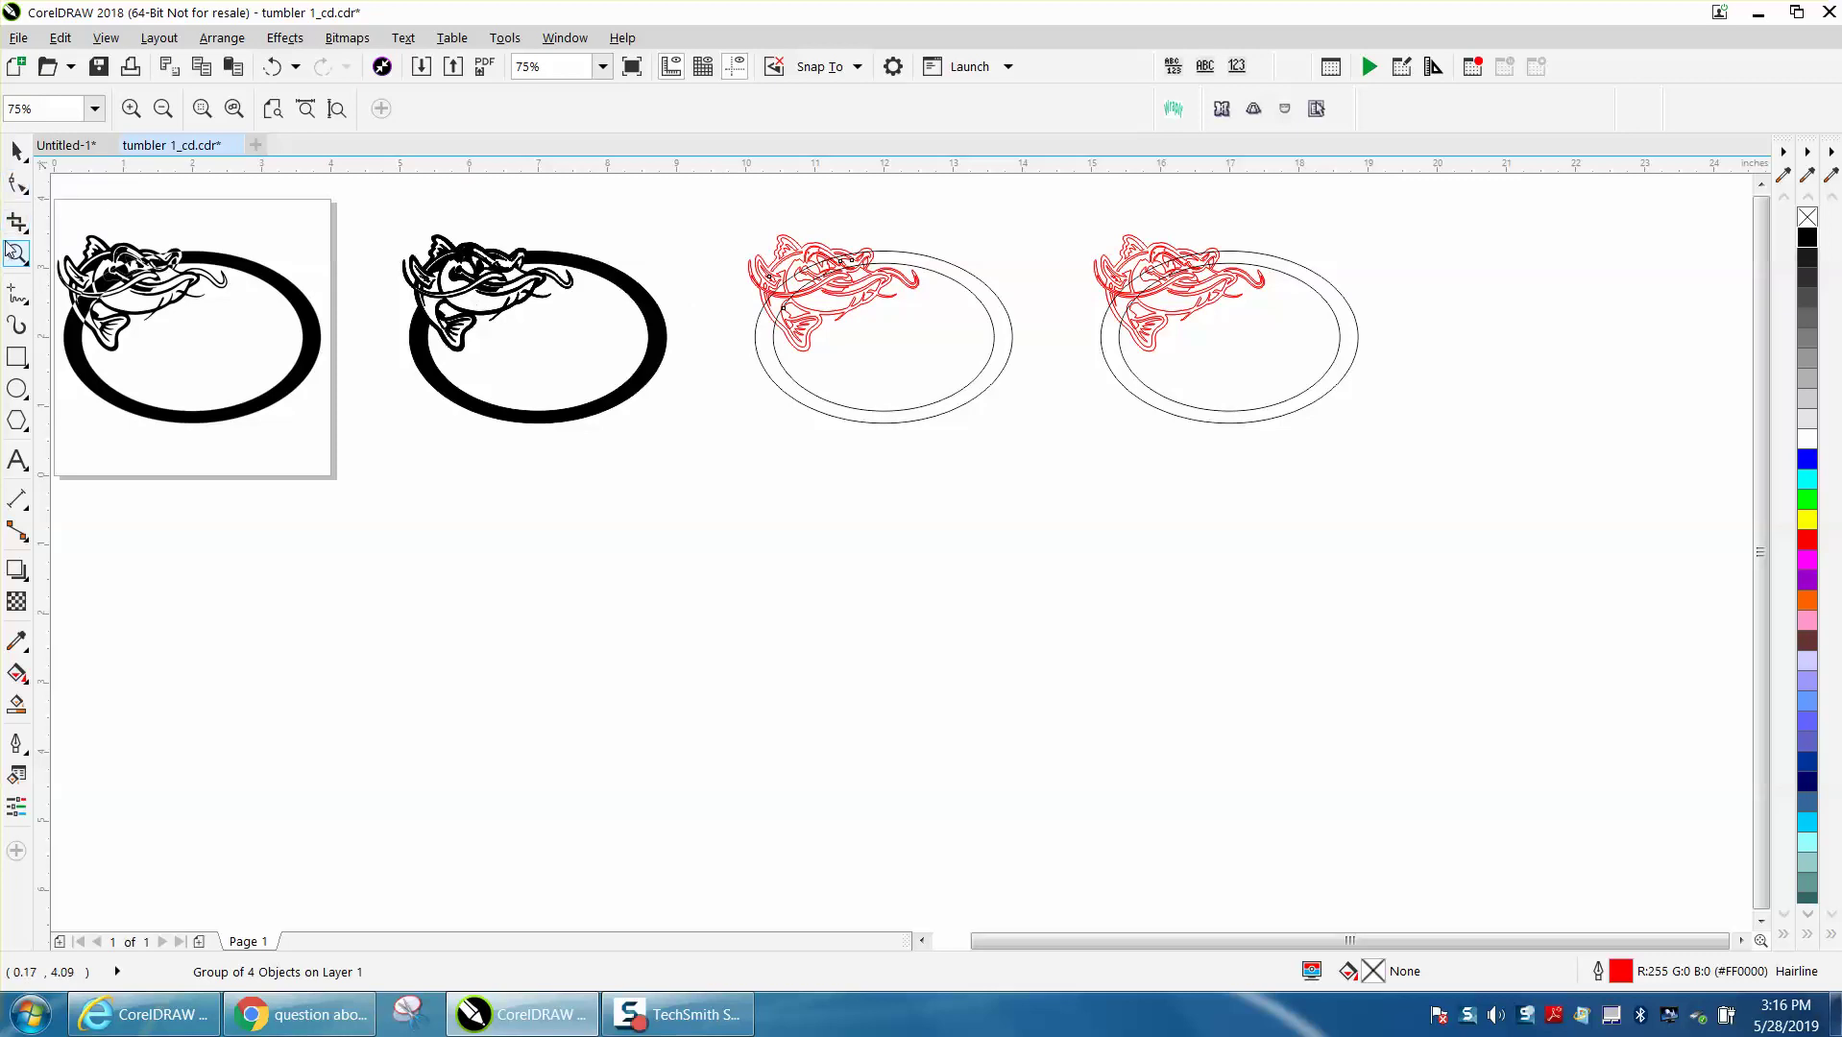
- Select the third design, fill the ring between its ovals black, and shift it down
{"action": "left_click_drag", "start_coordinate": [687, 213], "coordinate": [1143, 486]}
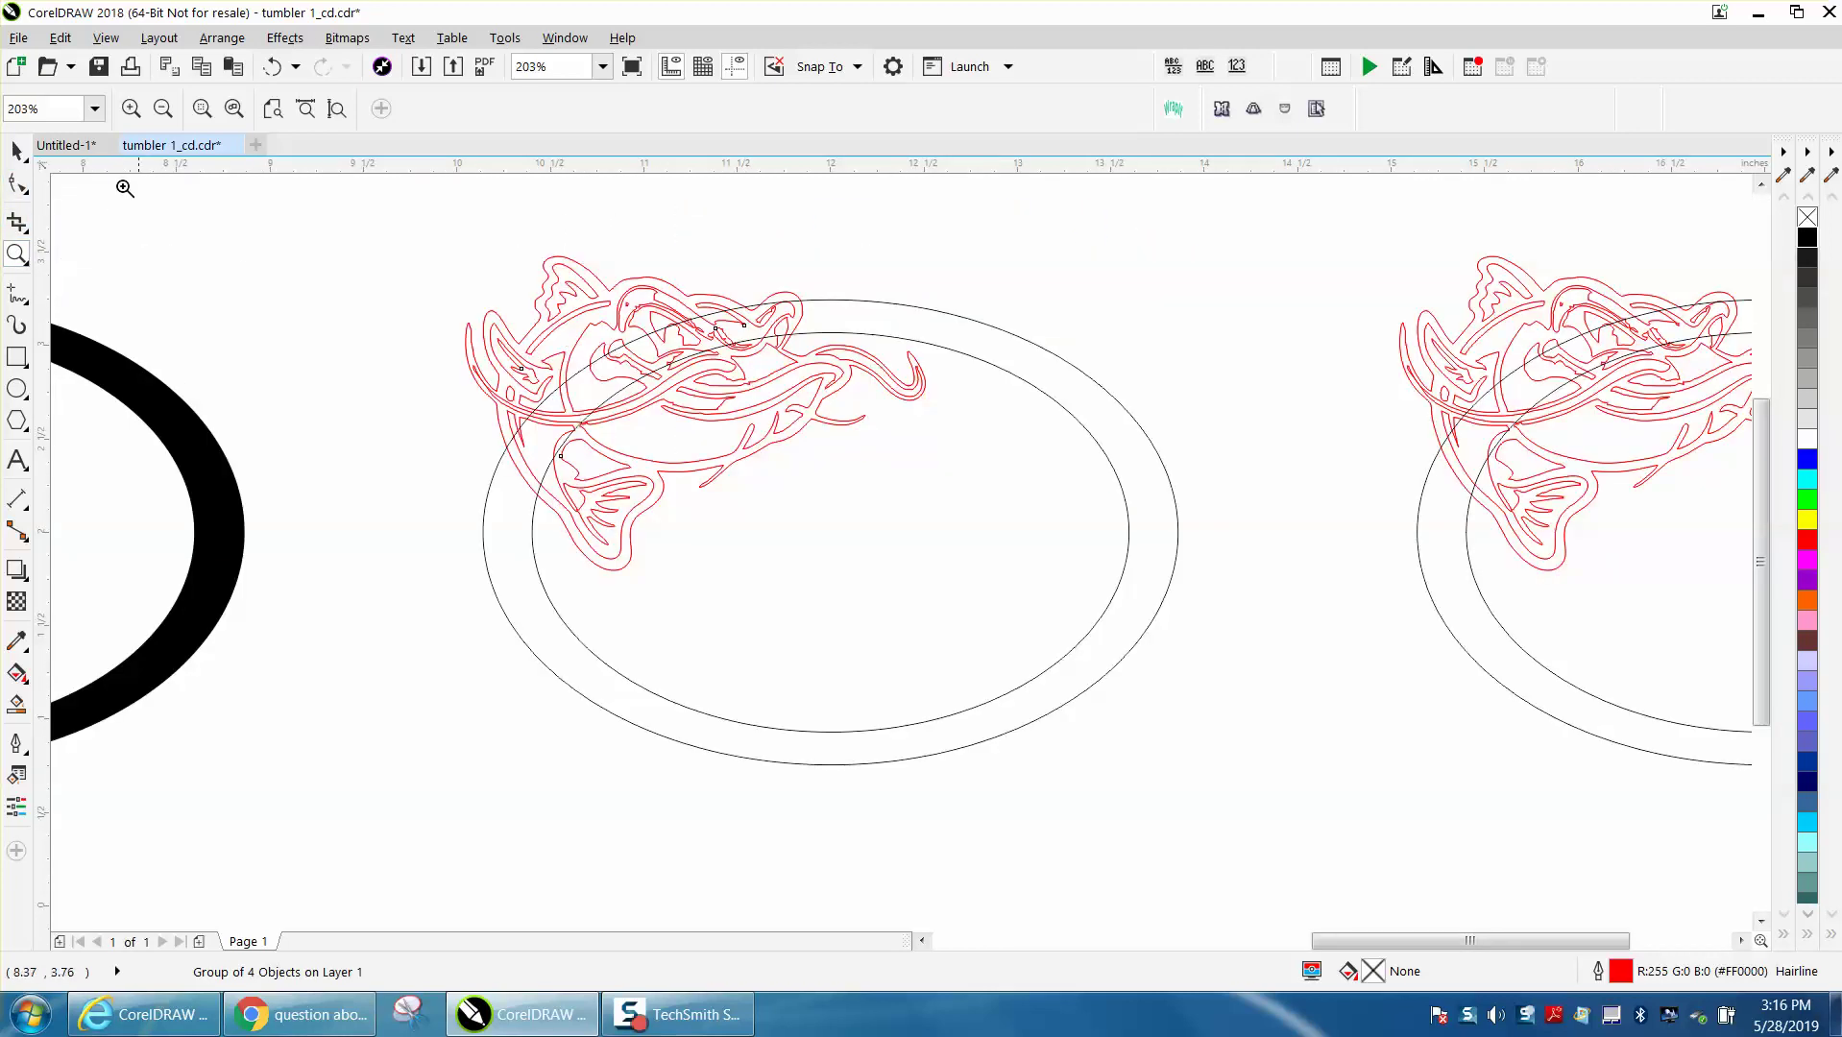
{"action": "left_click", "coordinate": [17, 148]}
{"action": "left_click", "coordinate": [601, 340]}
{"action": "left_click_drag", "start_coordinate": [433, 231], "coordinate": [512, 425]}
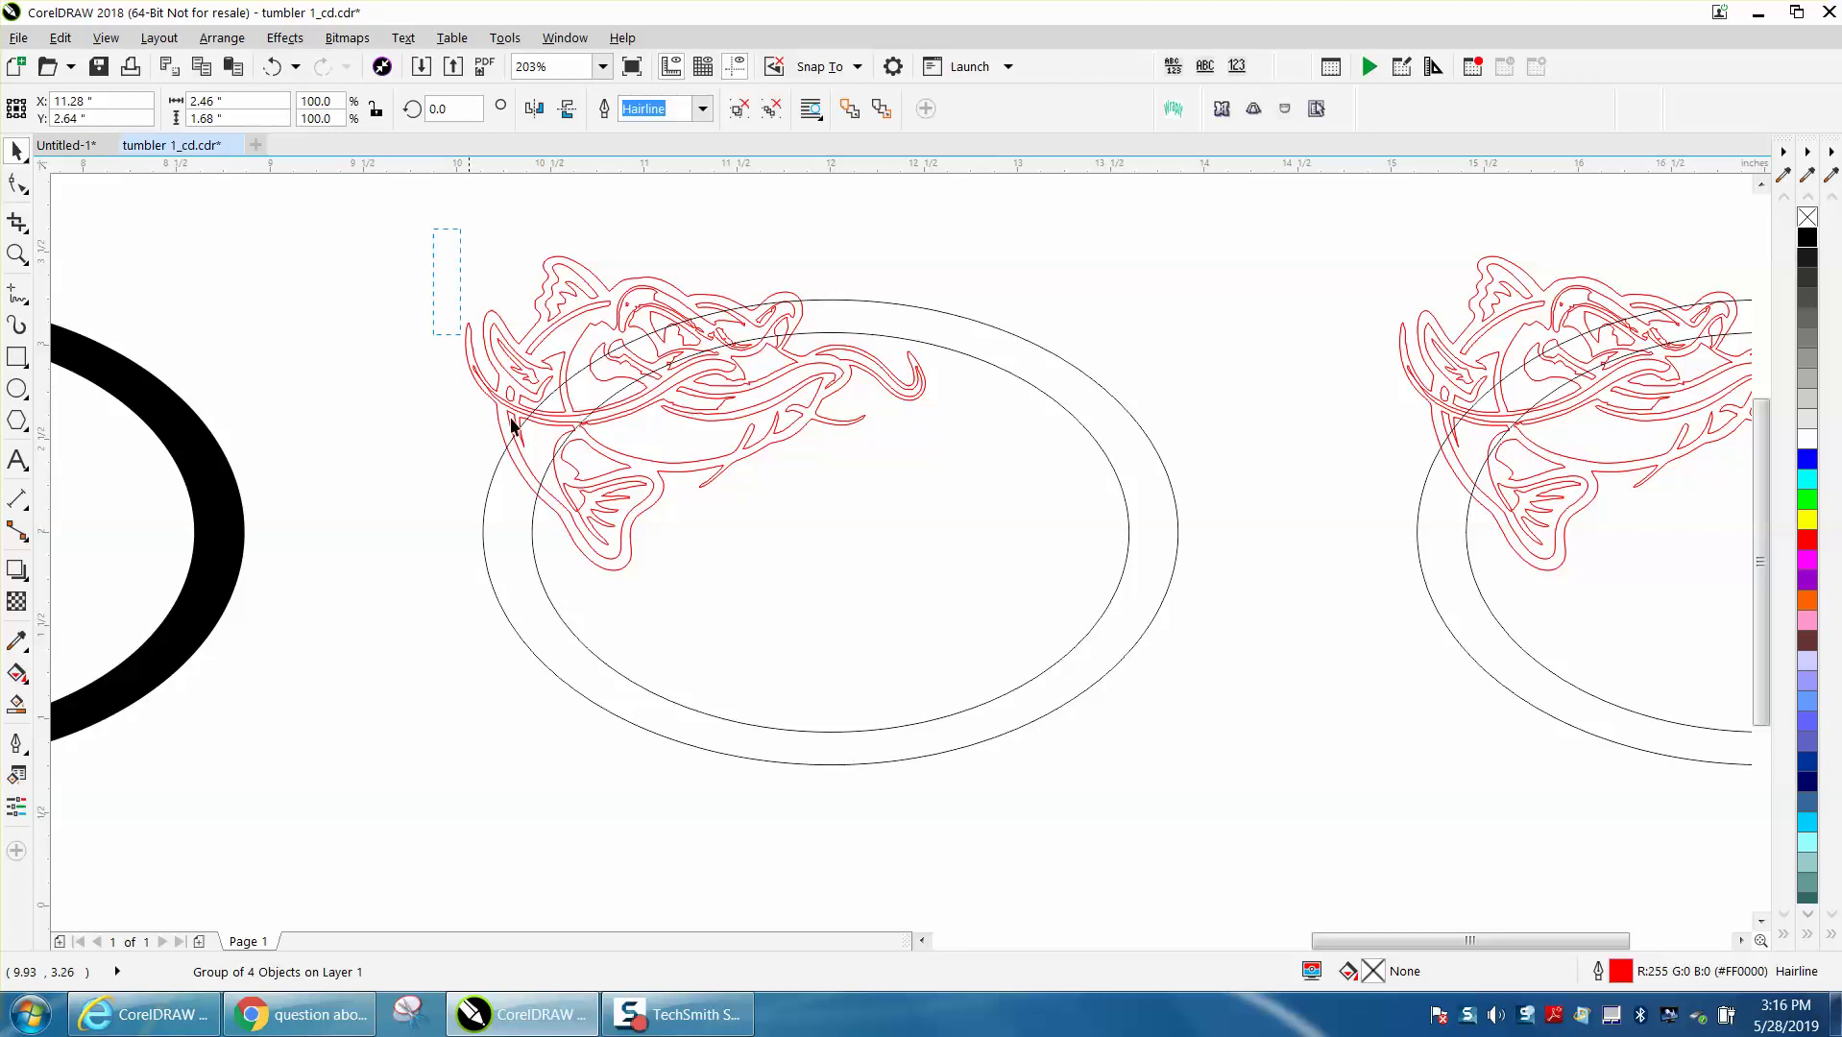
{"action": "left_click_drag", "start_coordinate": [1258, 793], "coordinate": [1258, 793]}
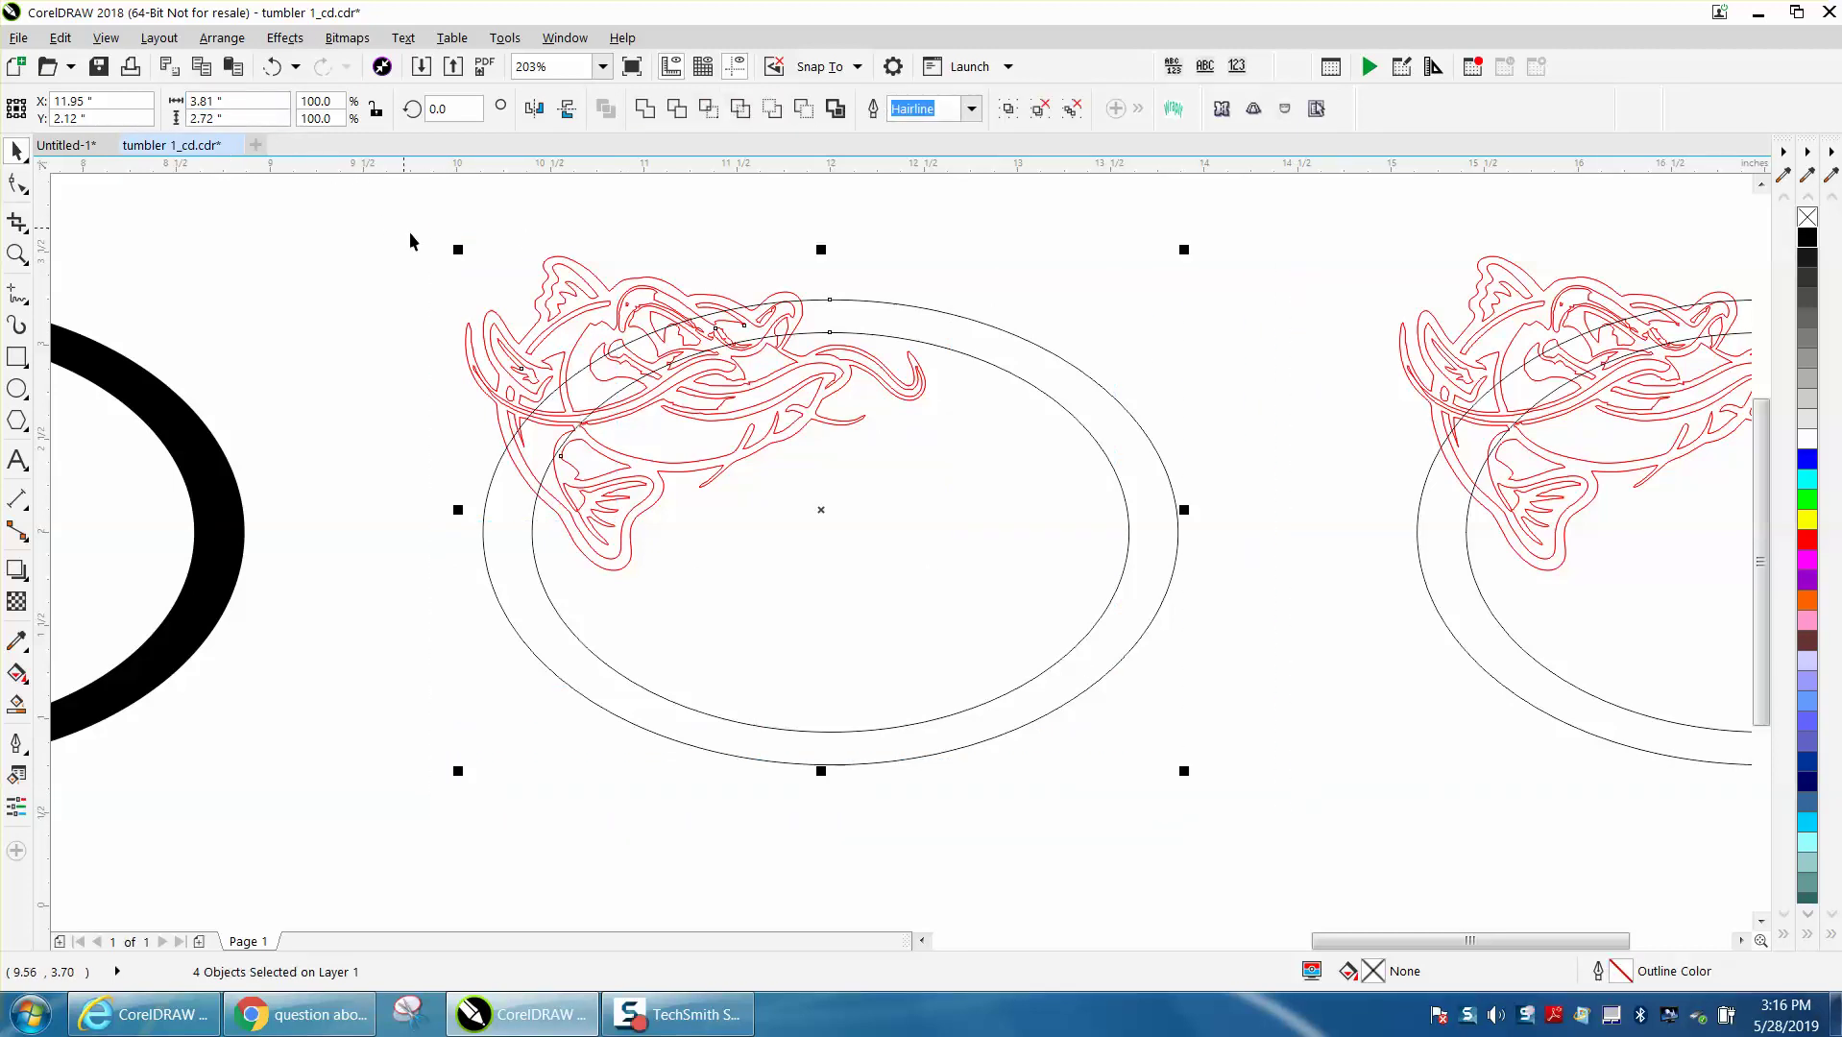
{"action": "scroll", "coordinate": [338, 230], "scroll_direction": "down", "scroll_amount": 1}
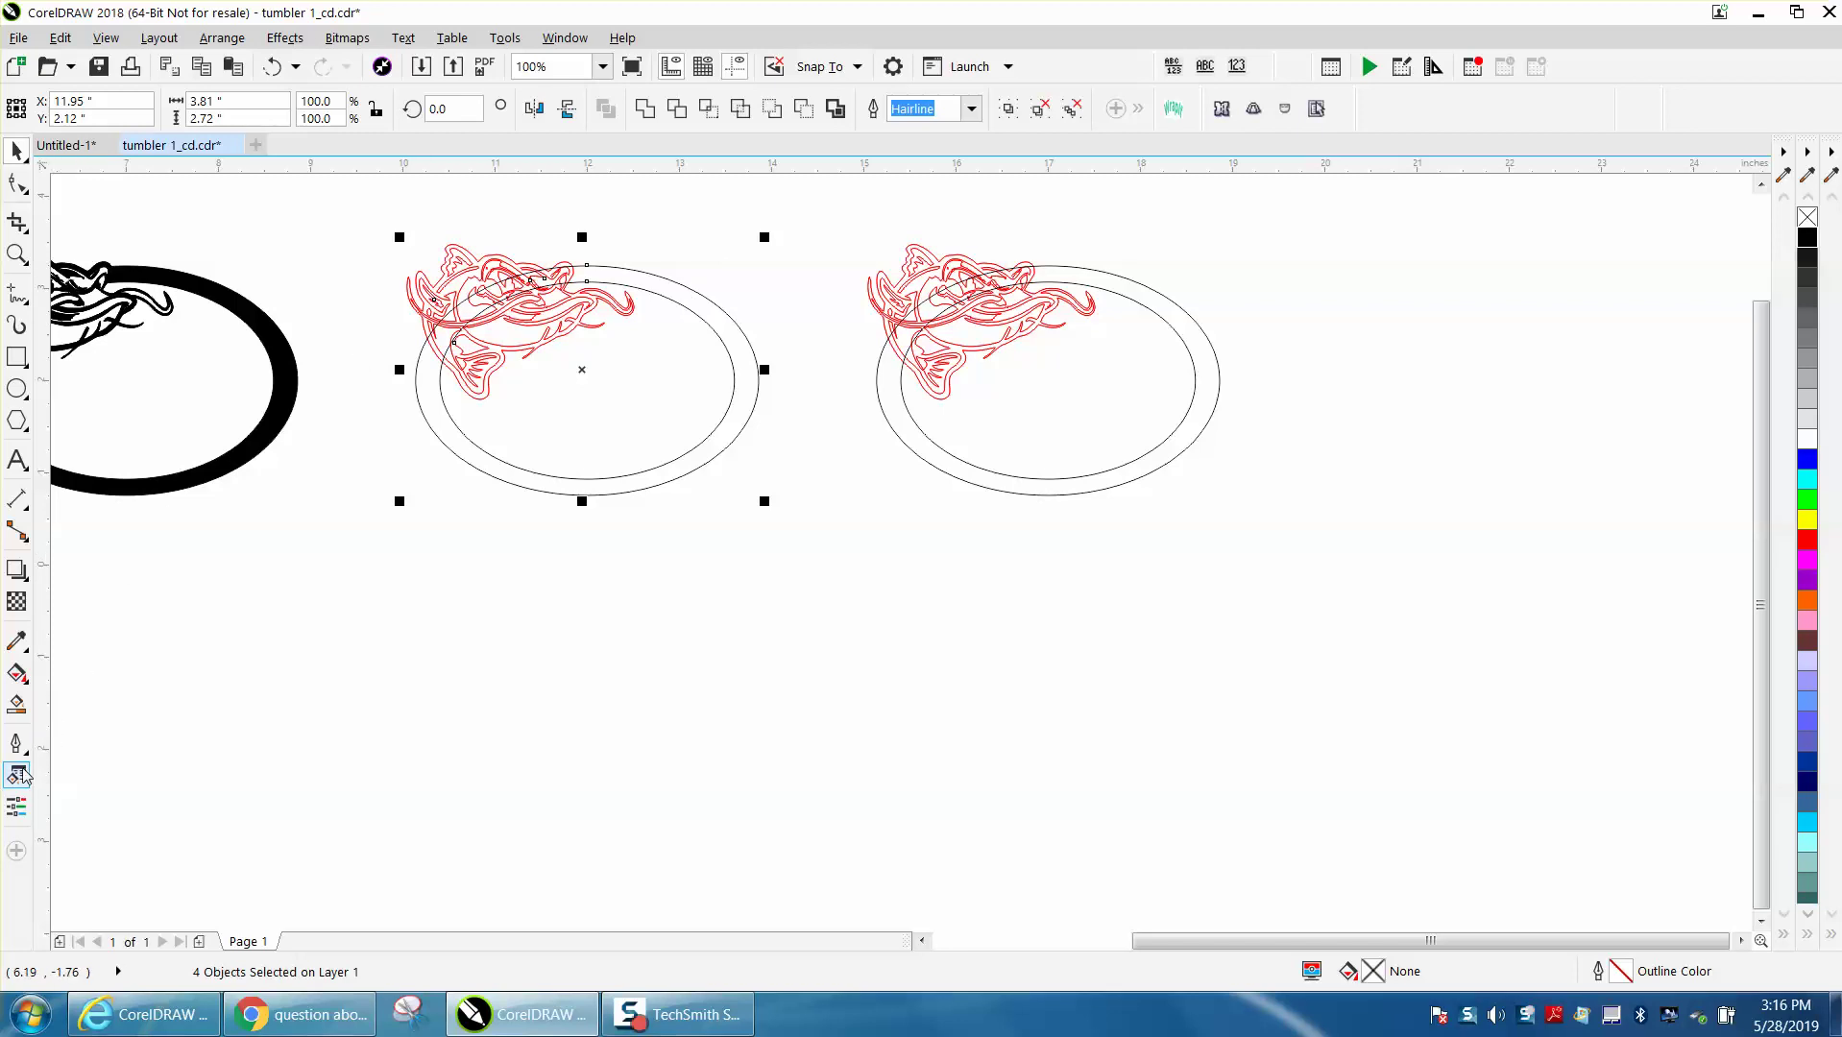
{"action": "left_click", "coordinate": [17, 706]}
{"action": "left_click", "coordinate": [547, 489]}
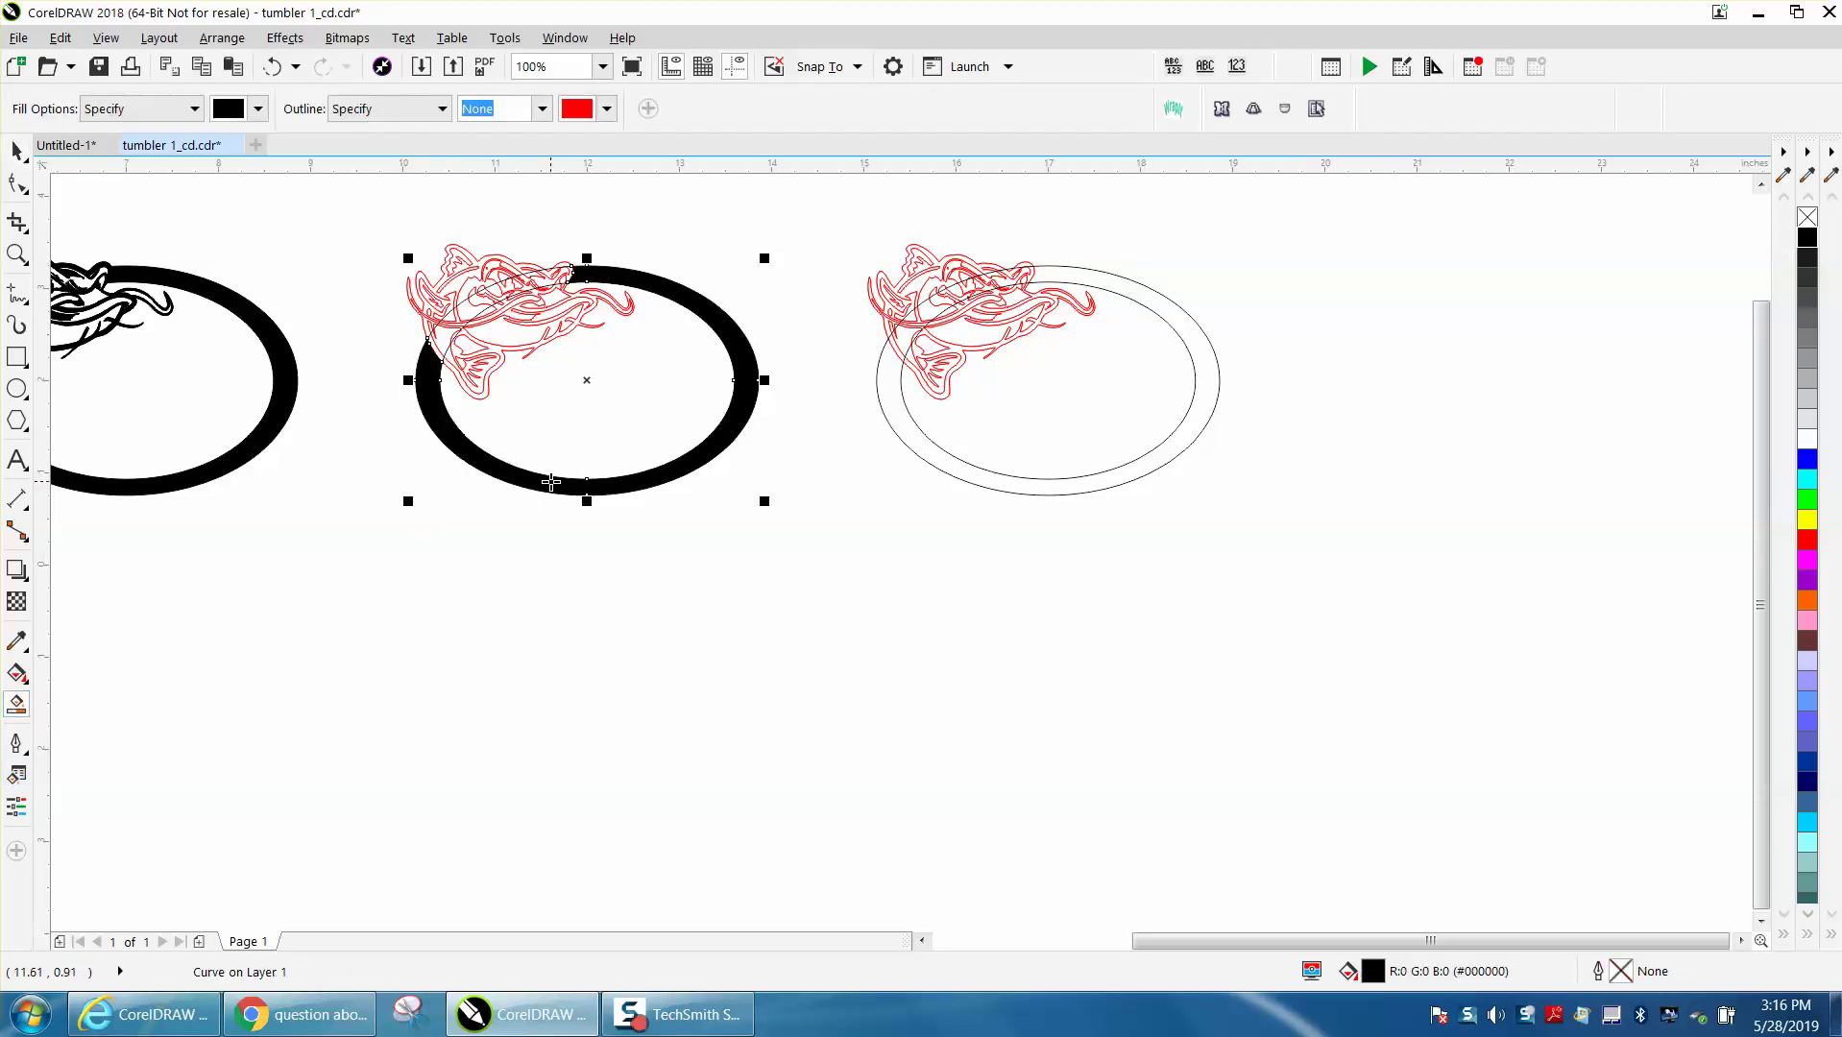
{"action": "key", "text": "shift+Down"}
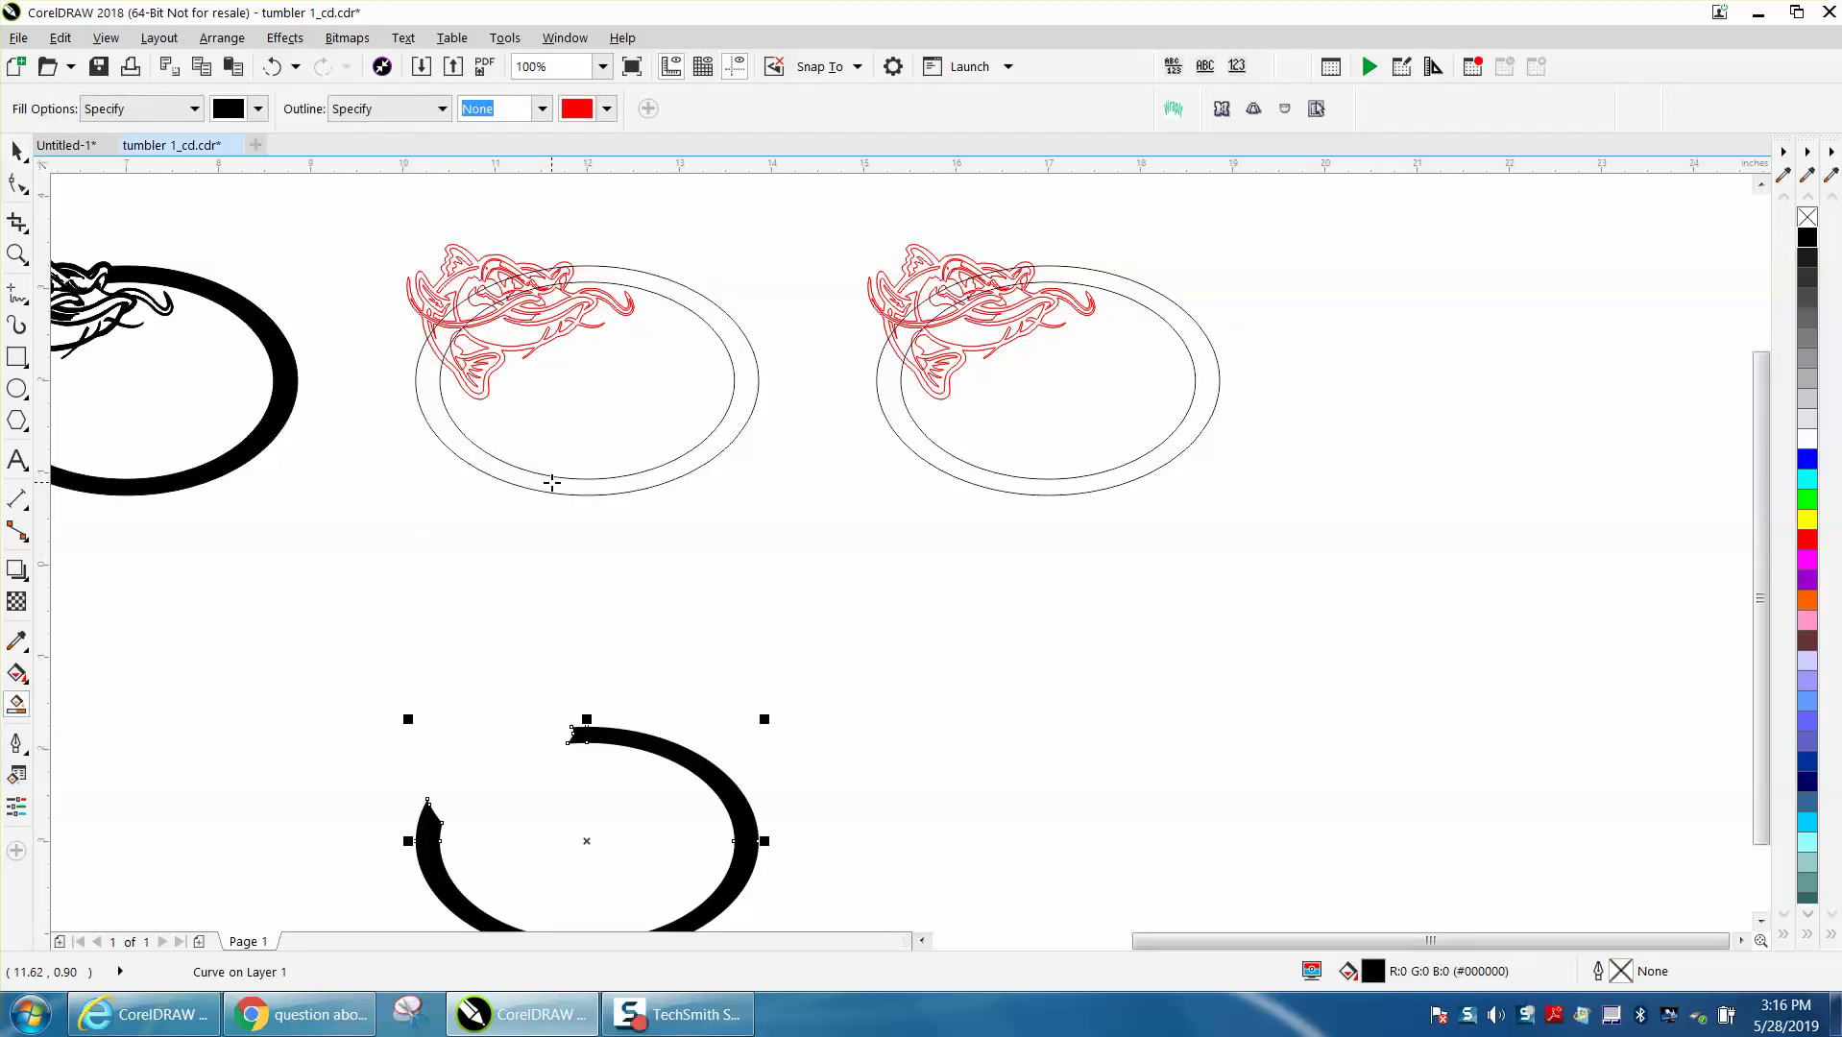
- Shift the outer and inner ovals right and down, then select the catfish outline
{"action": "left_click", "coordinate": [17, 150]}
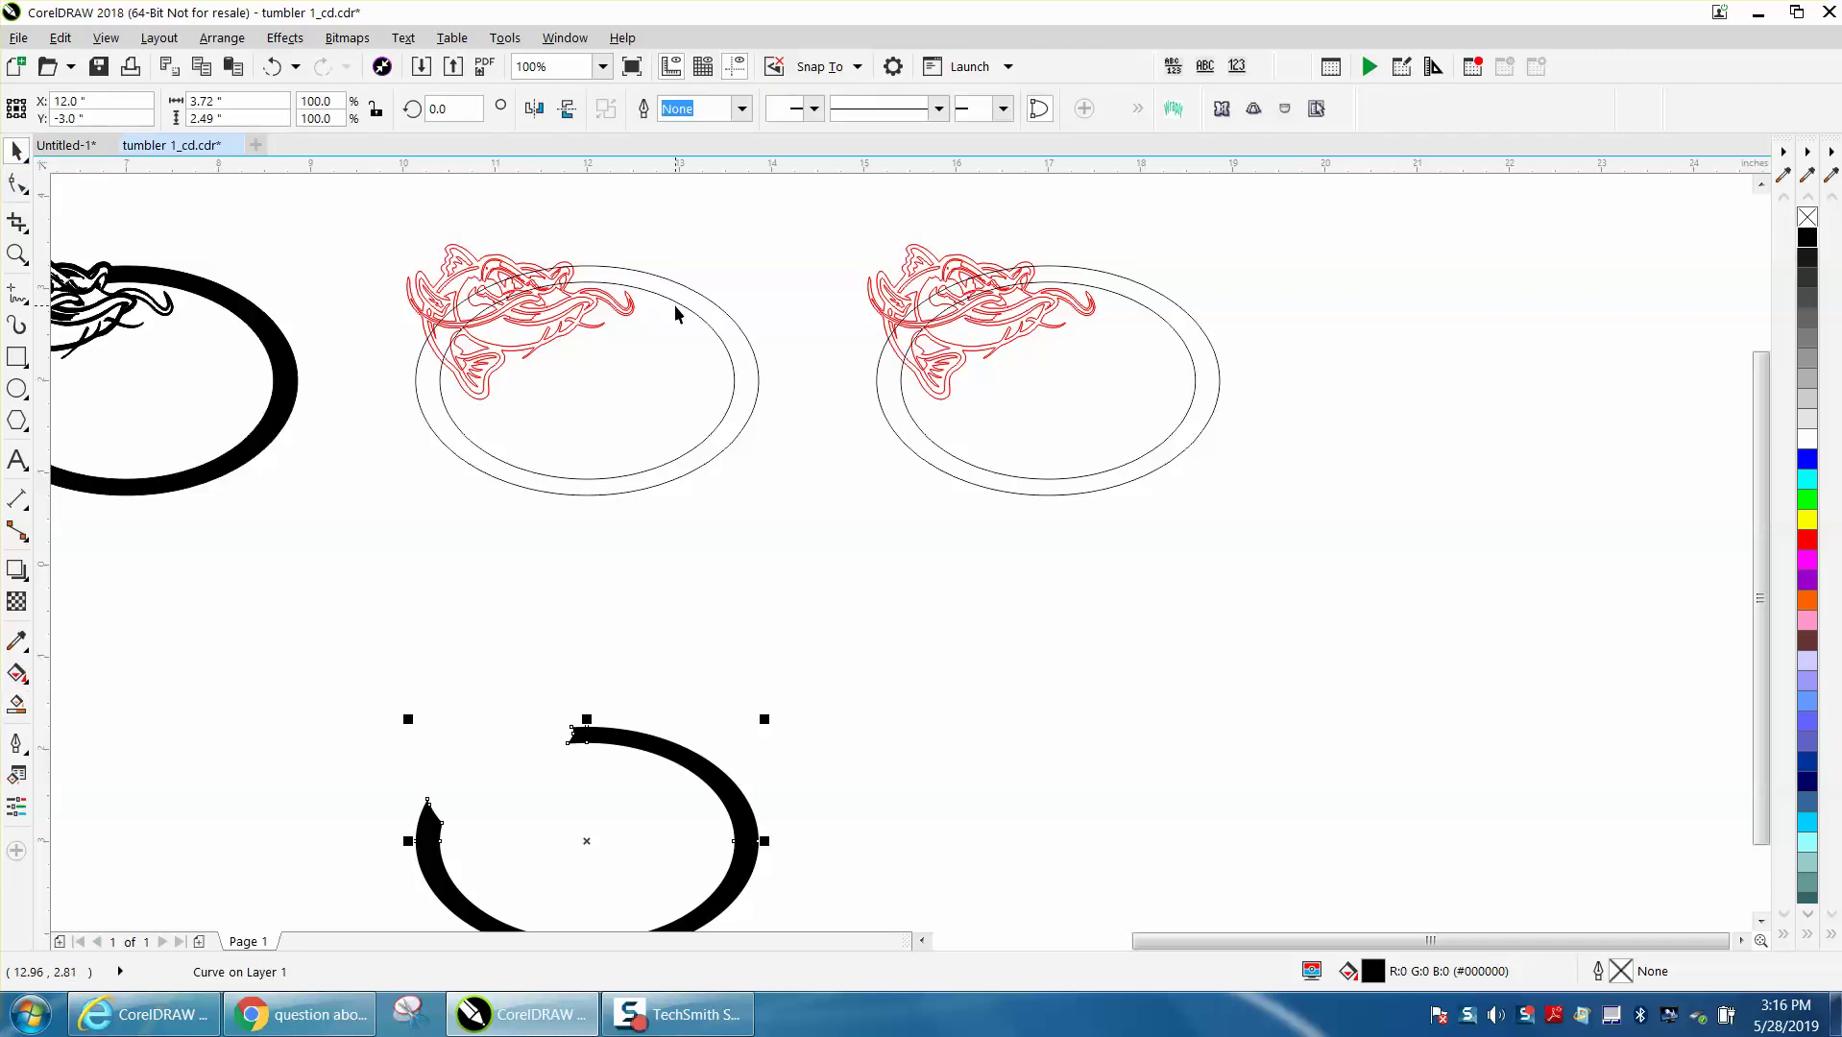
{"action": "left_click", "coordinate": [676, 308]}
{"action": "key", "text": "shift+Right"}
{"action": "key", "text": "shift+Down"}
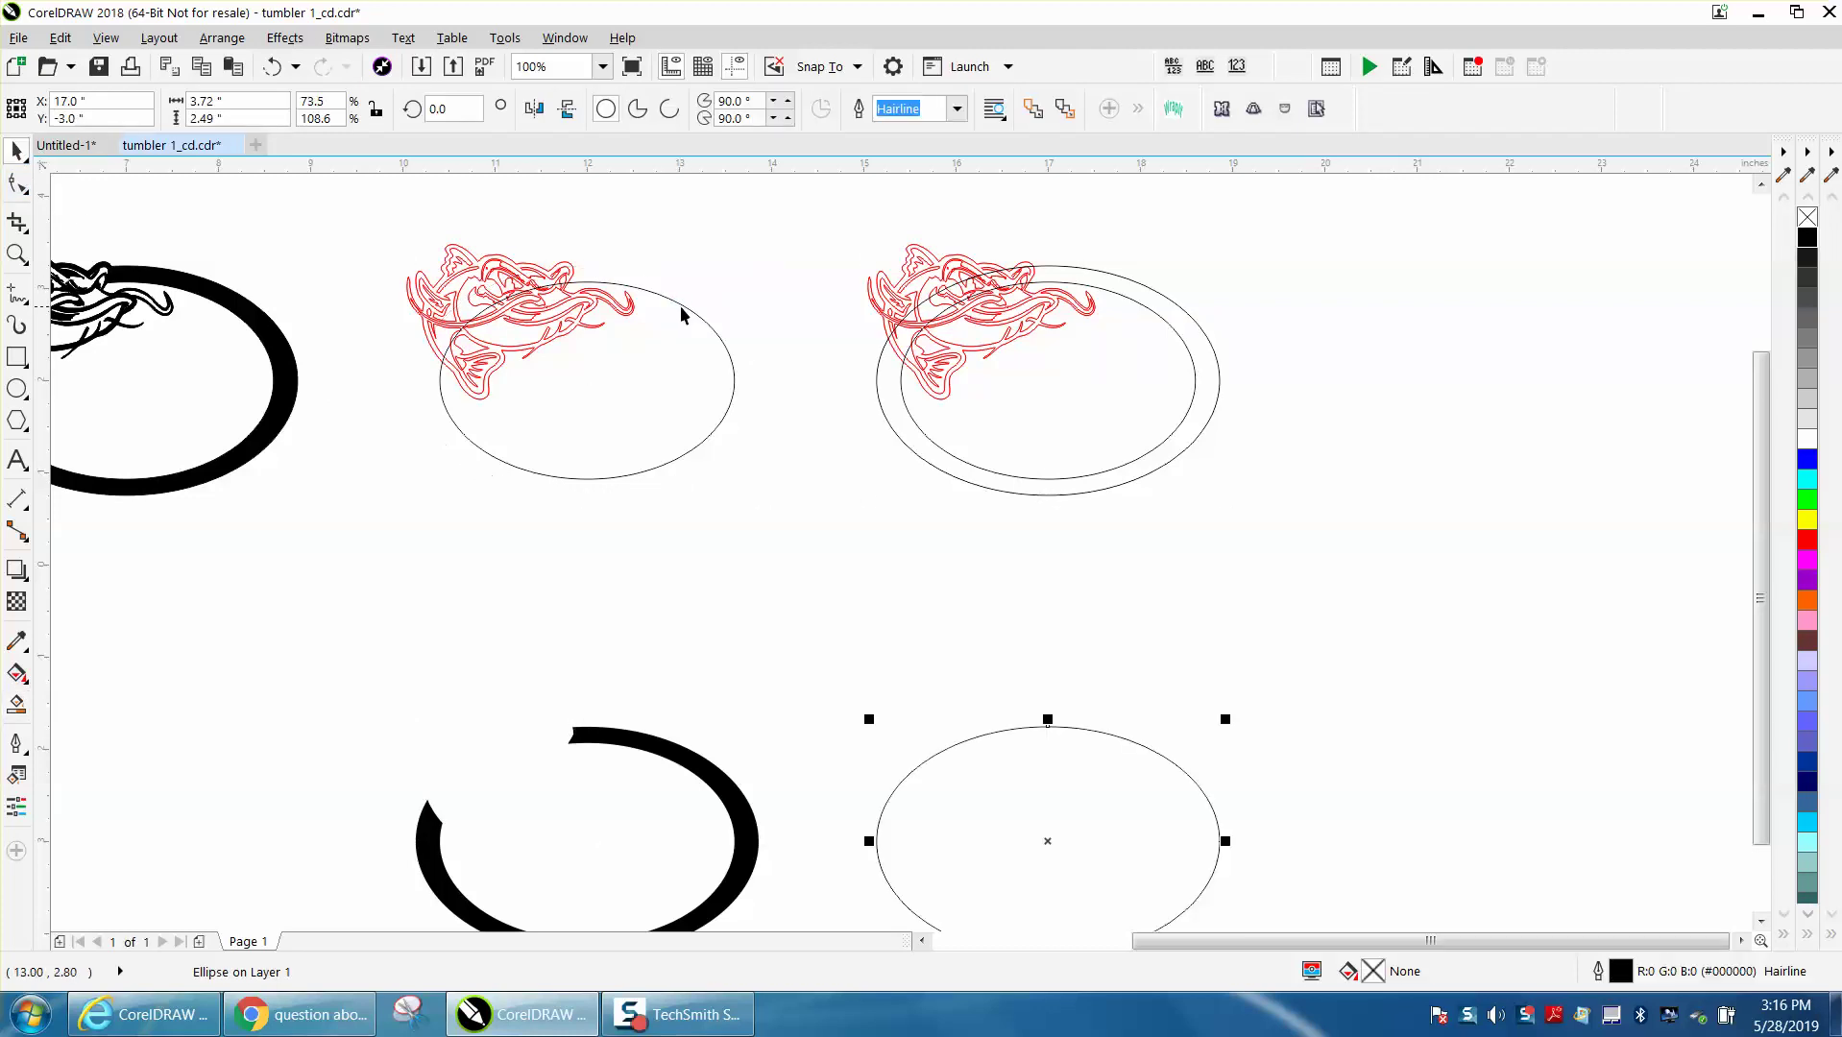
{"action": "left_click", "coordinate": [685, 308]}
{"action": "key", "text": "shift+Right"}
{"action": "key", "text": "shift+Down"}
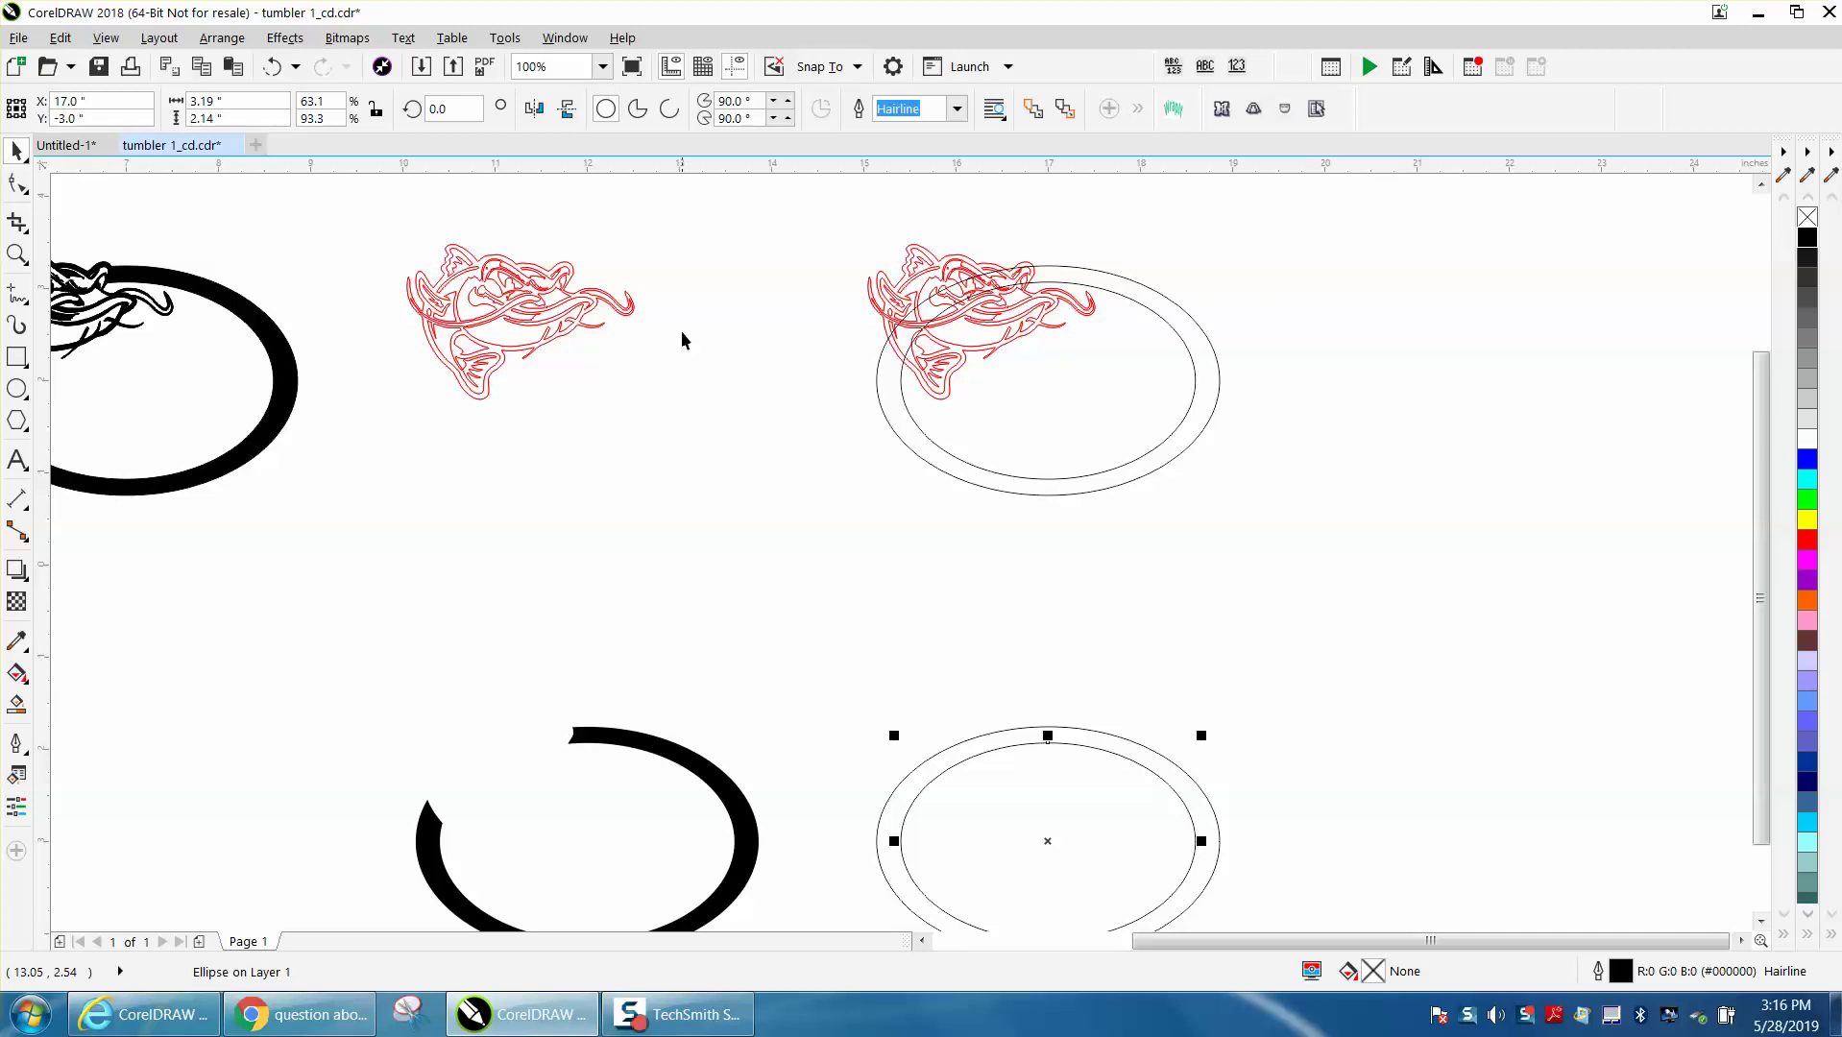
{"action": "left_click_drag", "start_coordinate": [380, 214], "coordinate": [777, 447]}
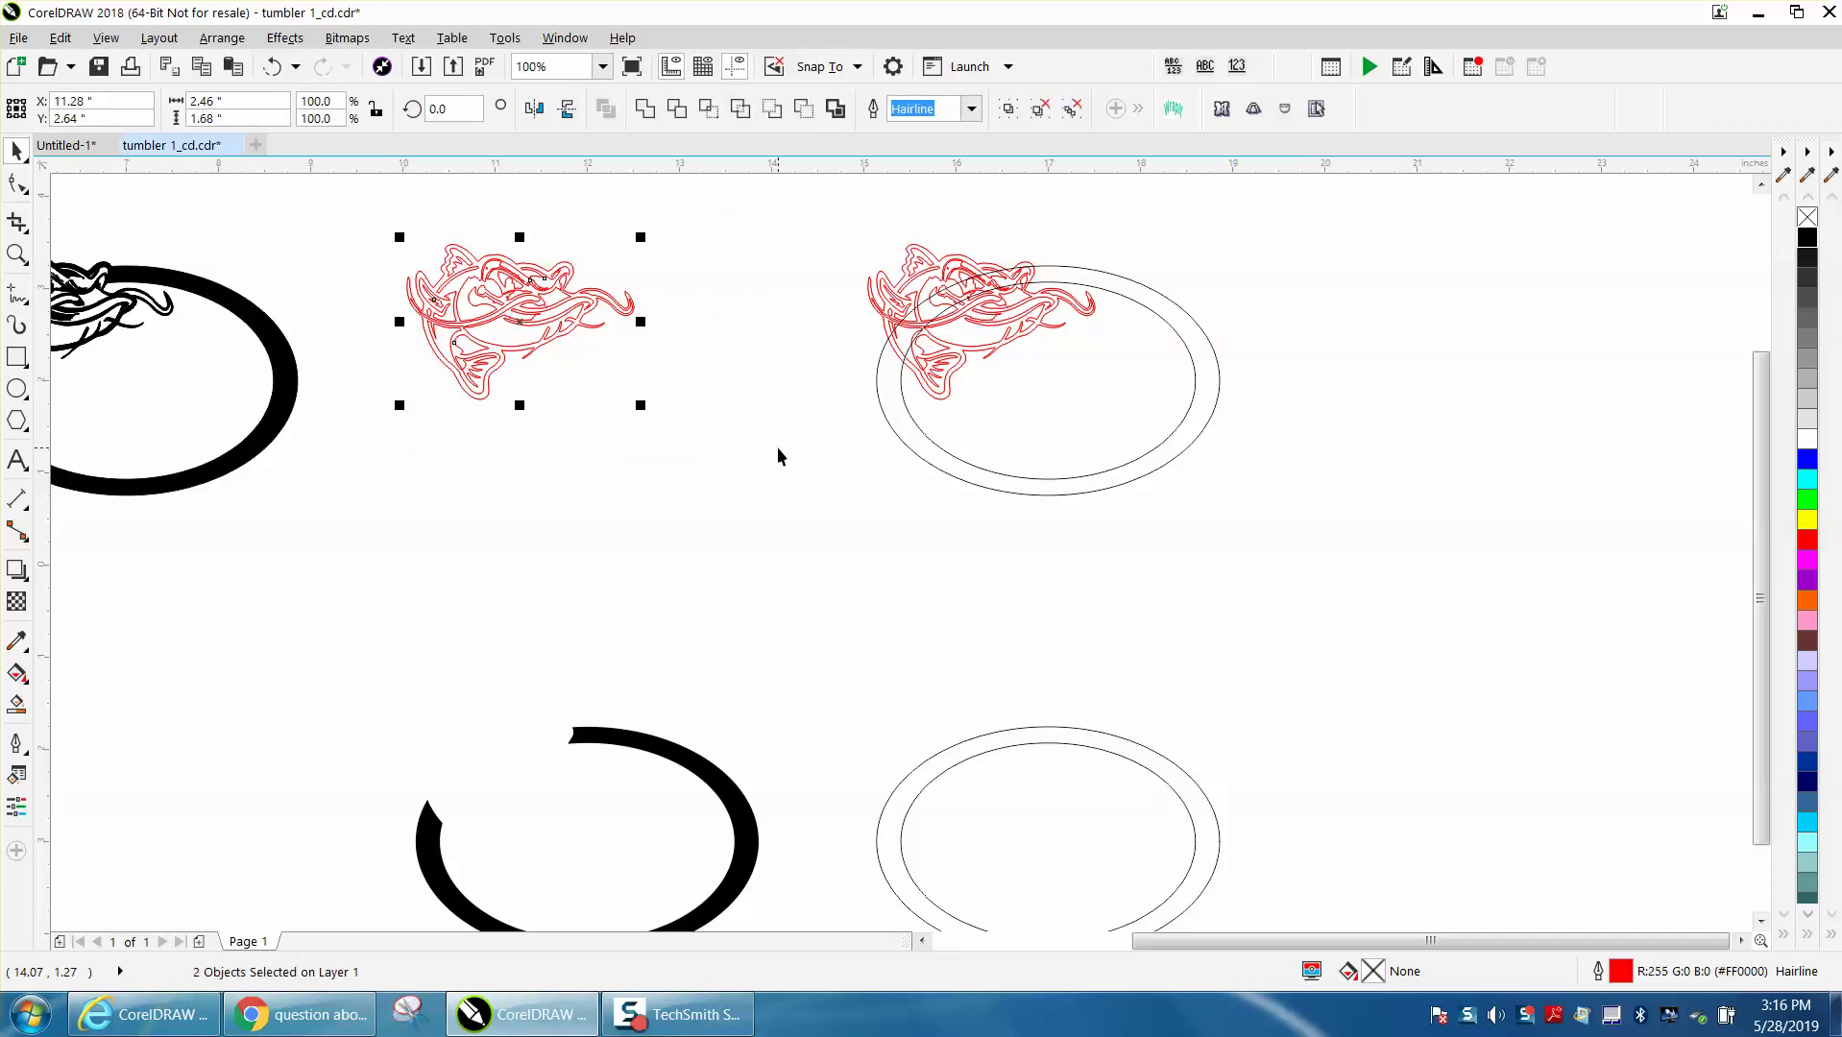
- Zoom in on the middle catfish and Smart Fill its body, fin and gill black
{"action": "left_click", "coordinate": [19, 257]}
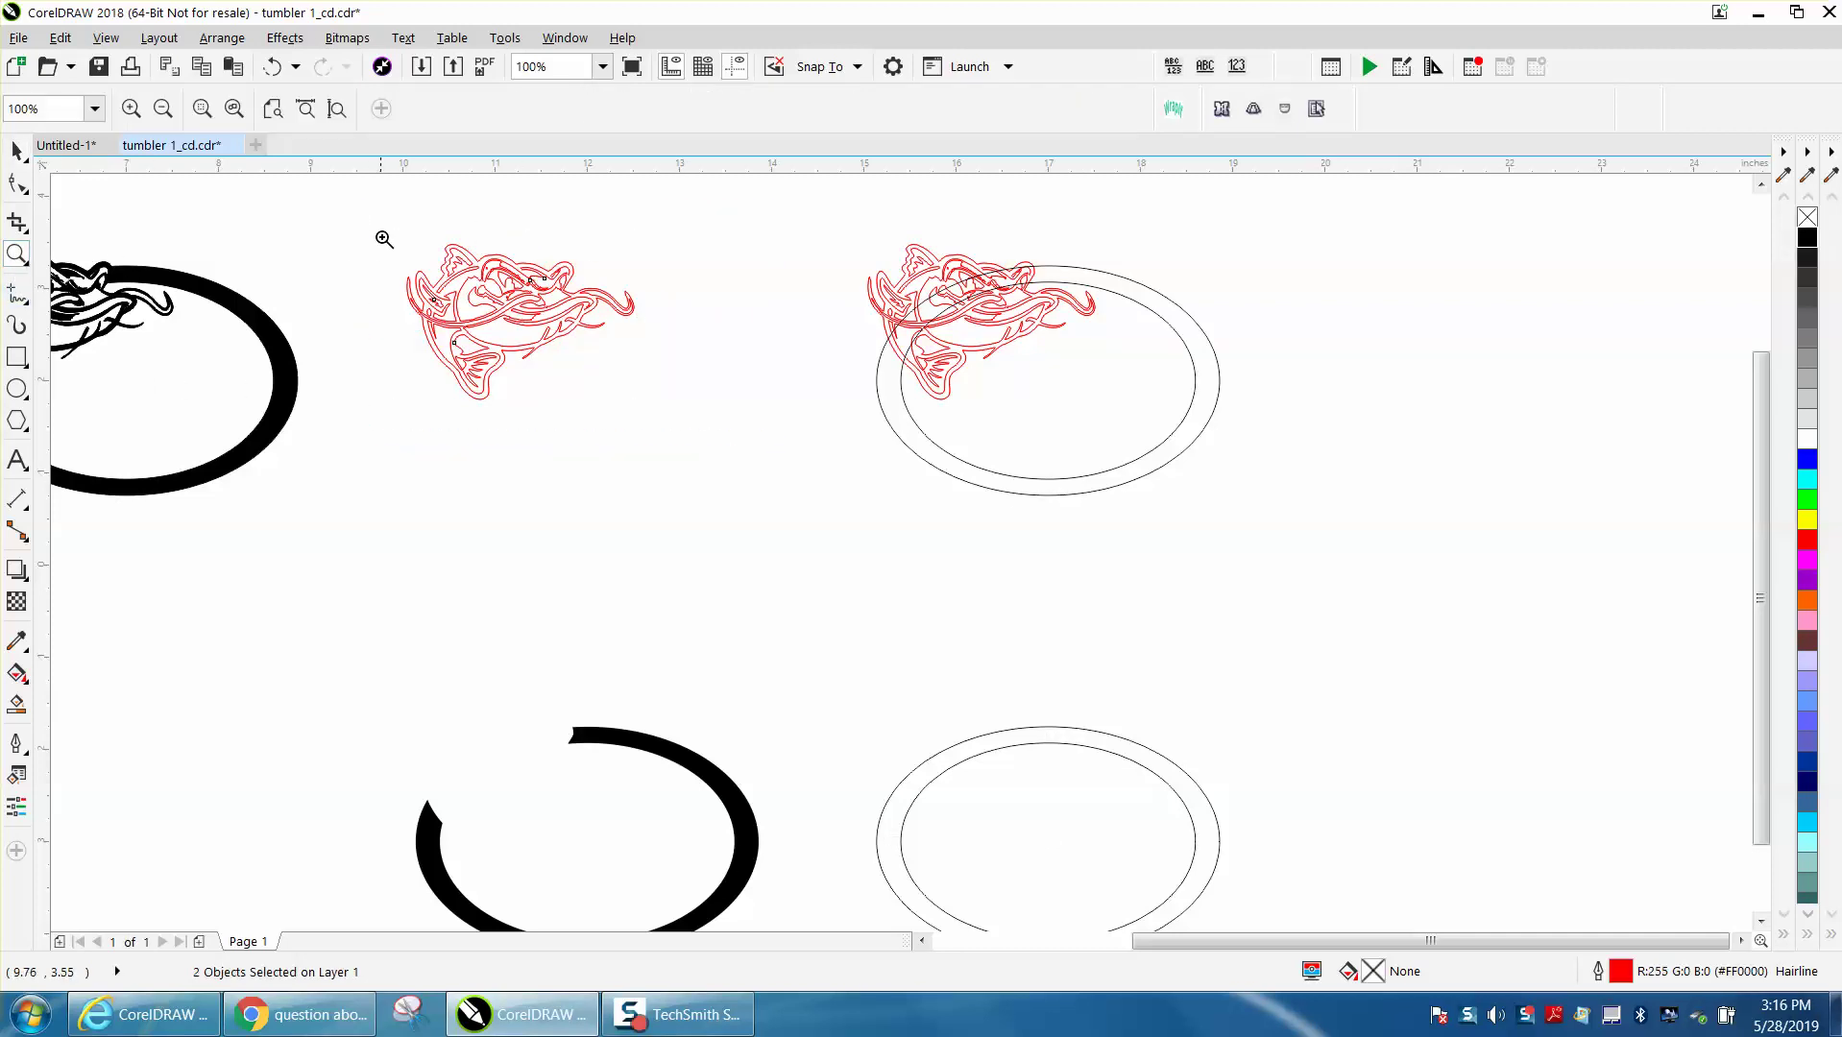
{"action": "left_click_drag", "start_coordinate": [395, 248], "coordinate": [756, 418]}
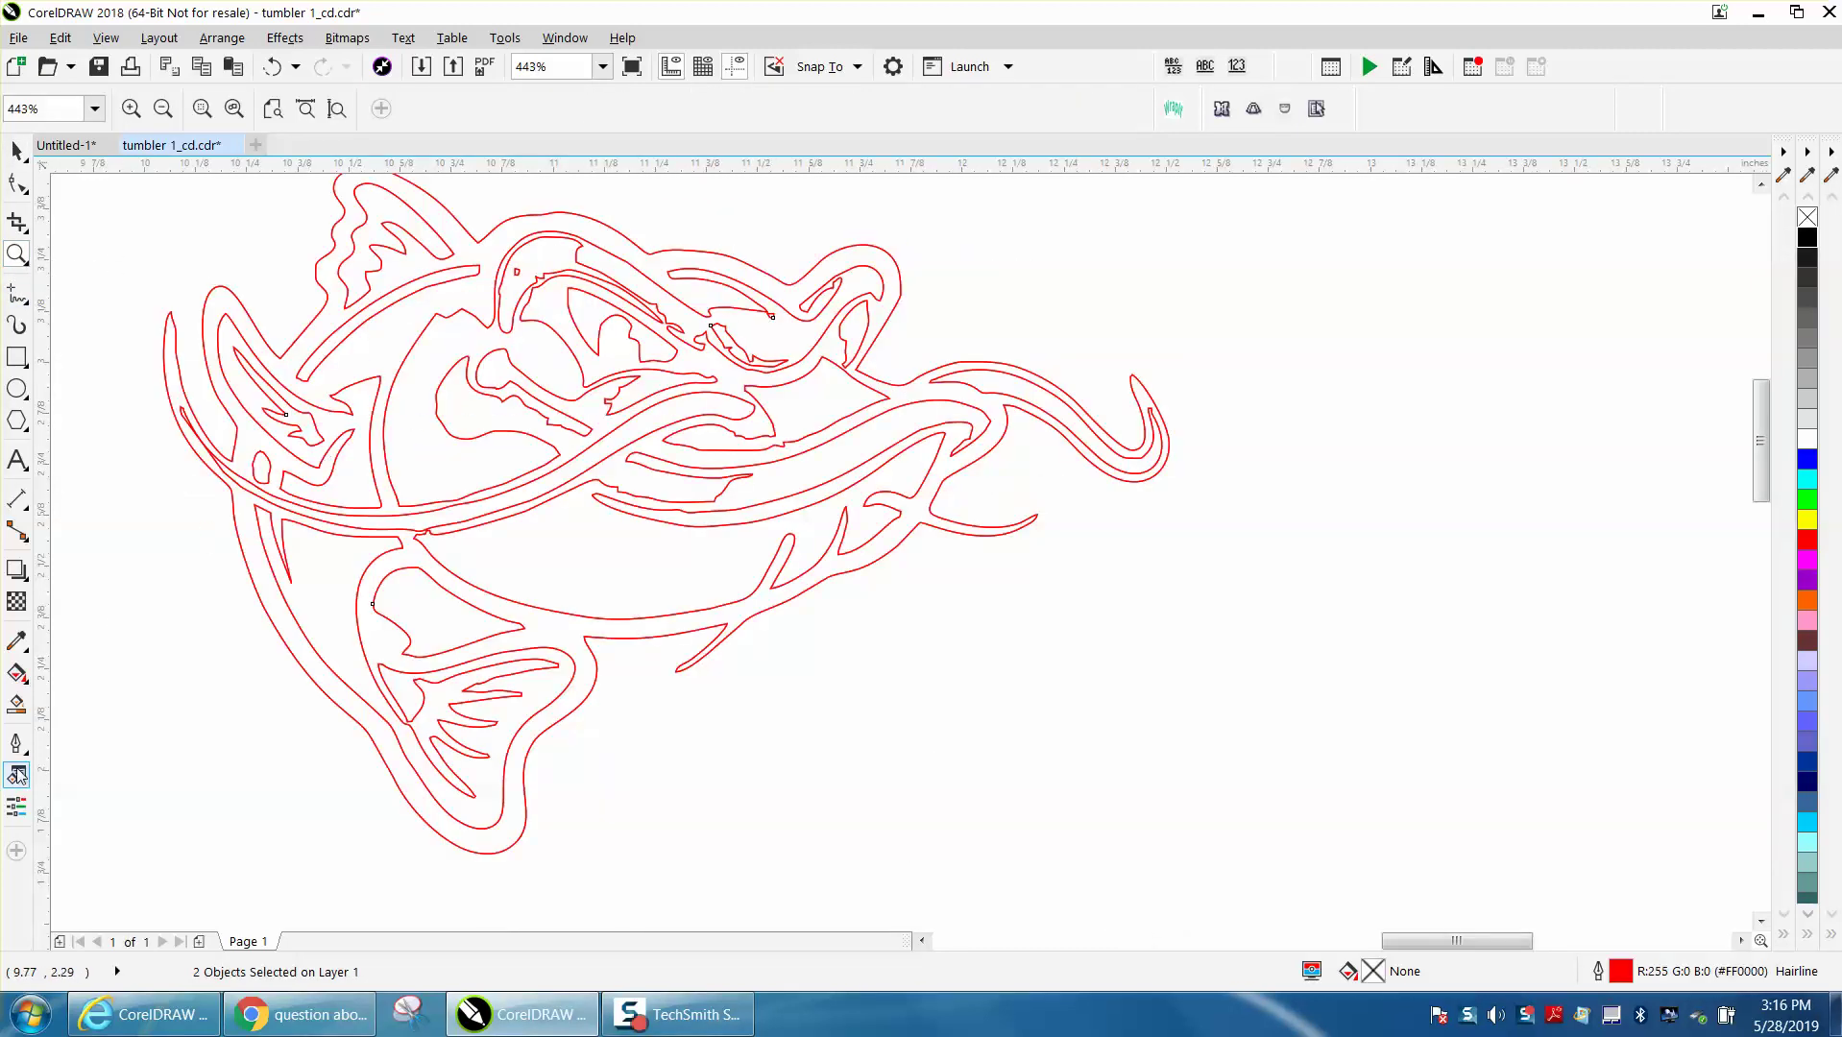
{"action": "left_click", "coordinate": [21, 712]}
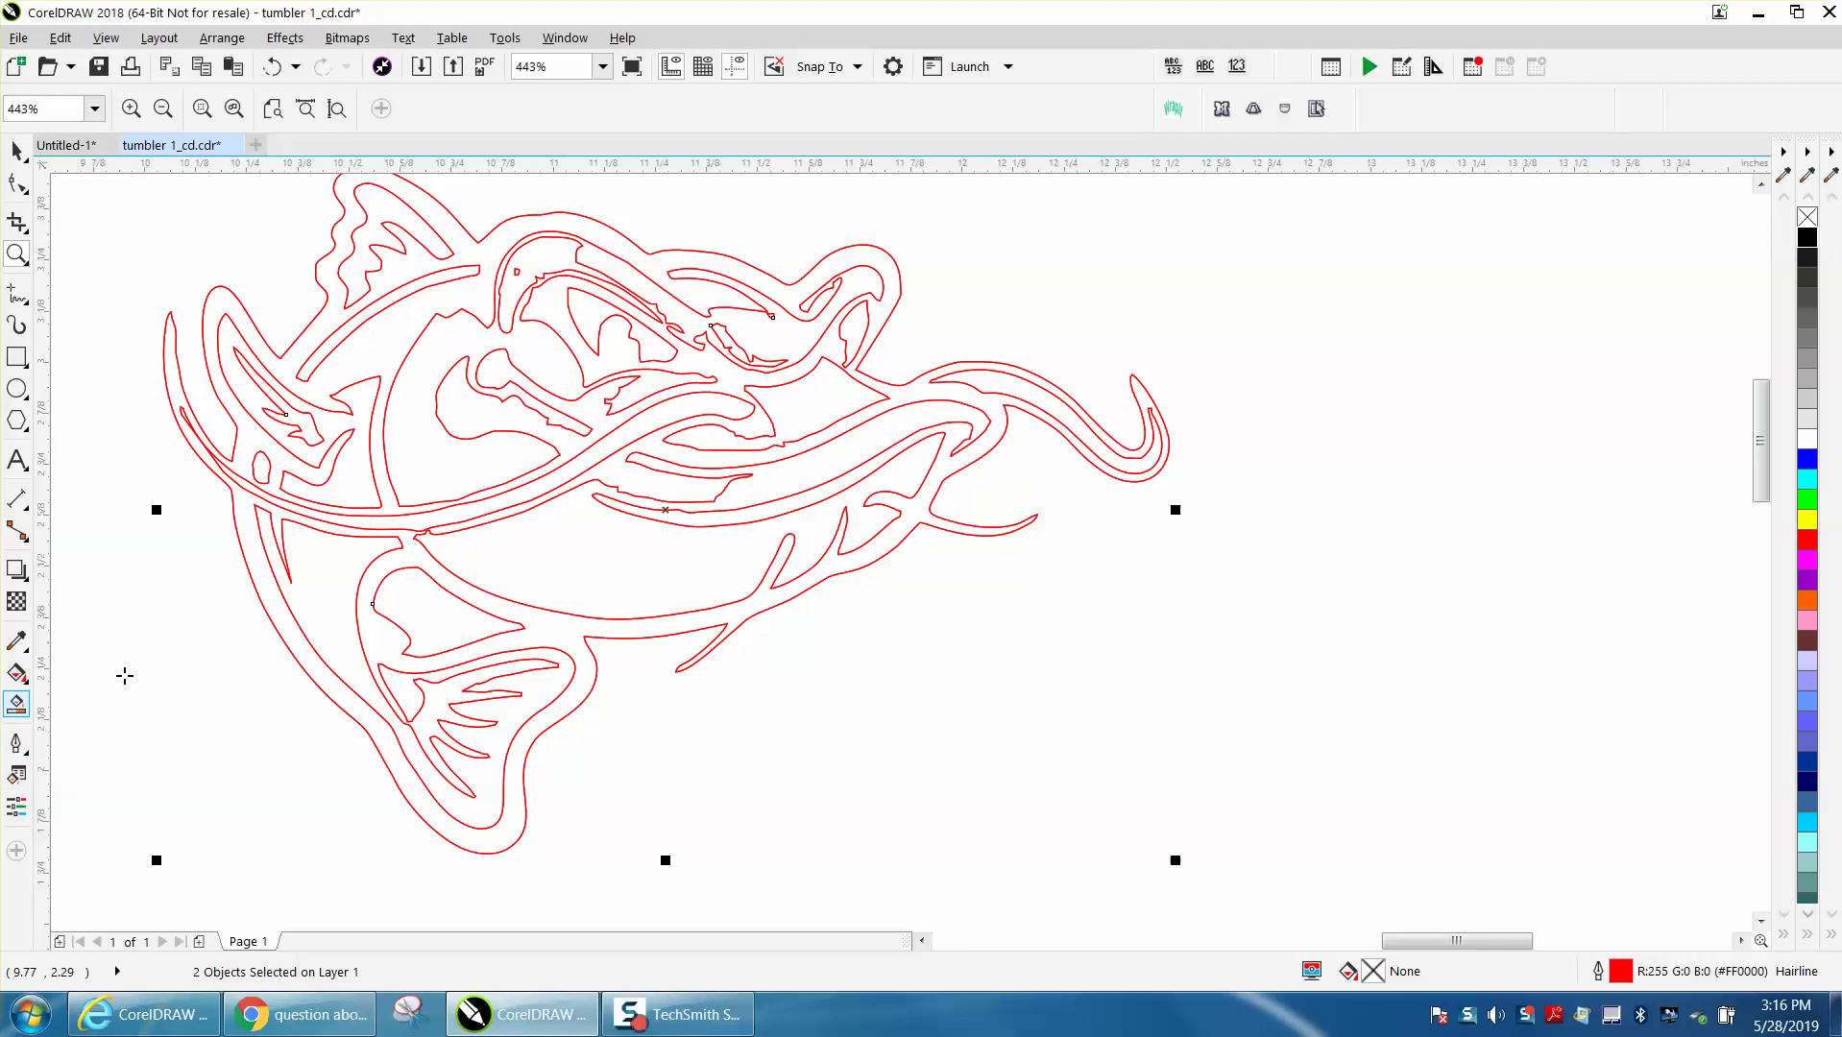
{"action": "left_click", "coordinate": [288, 631]}
{"action": "left_click", "coordinate": [298, 429]}
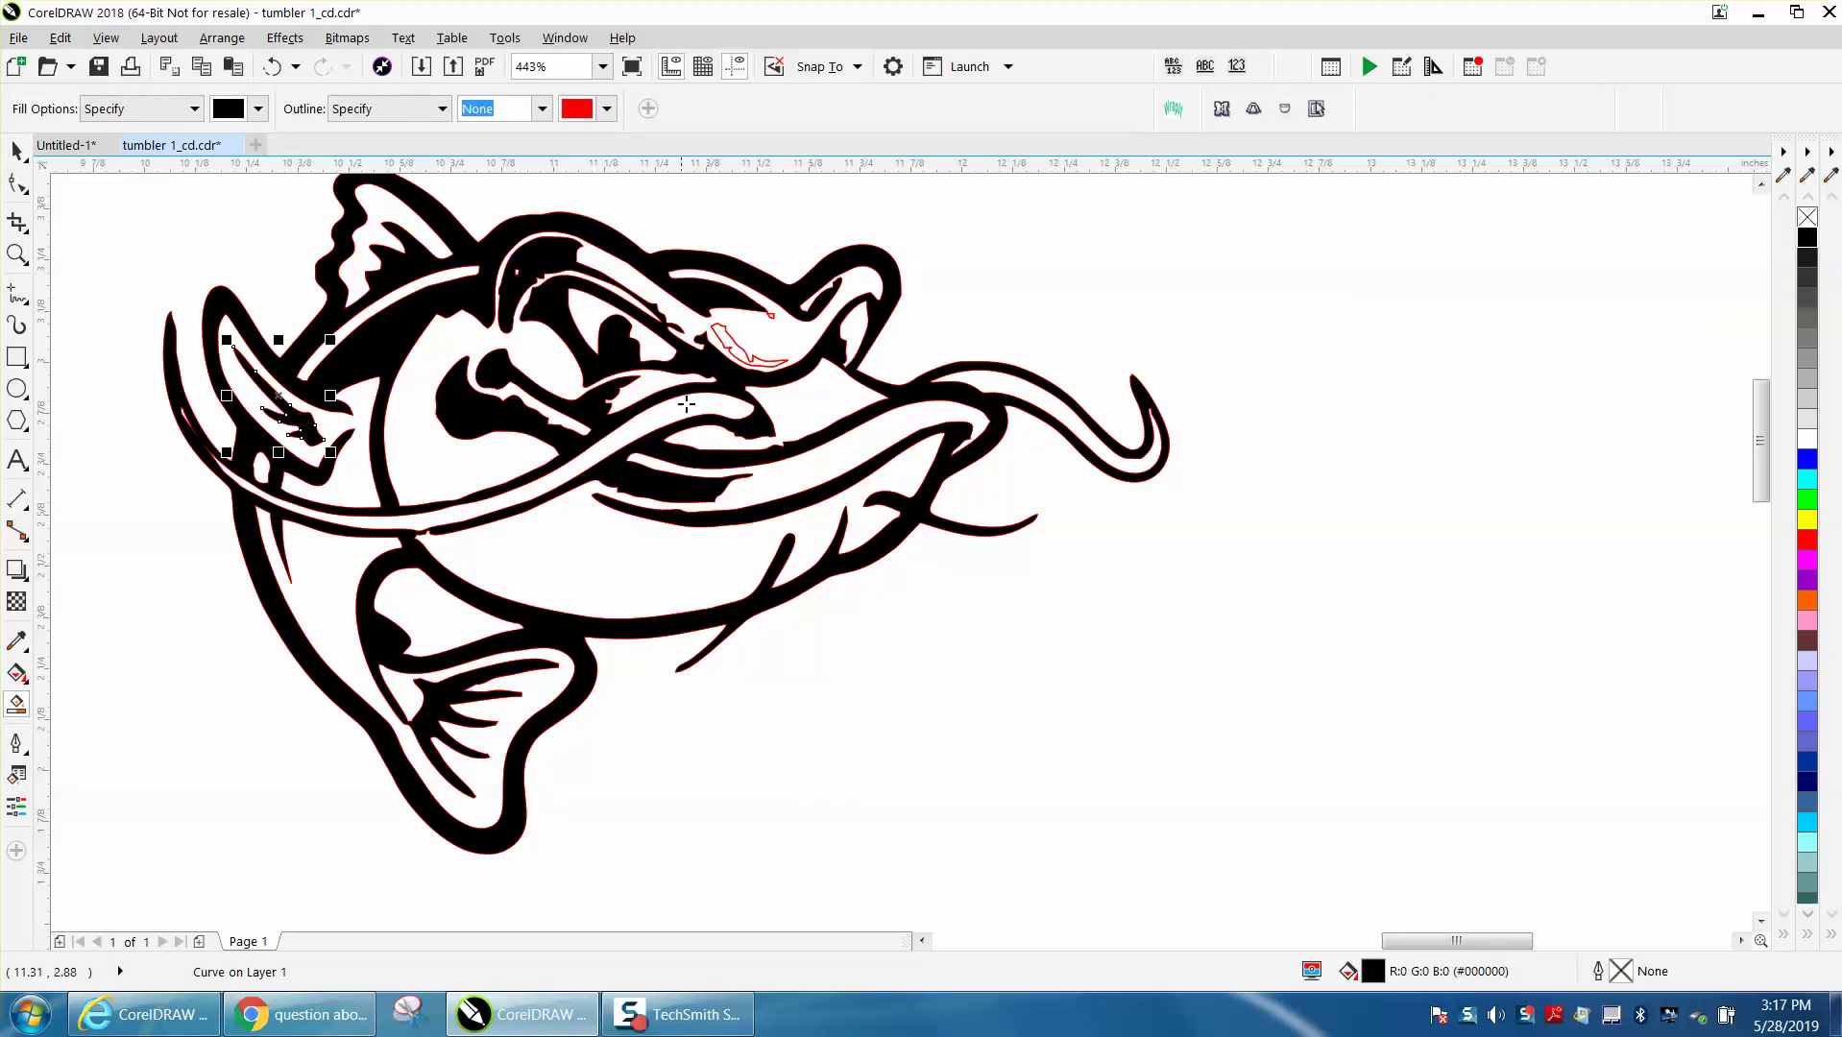
{"action": "left_click", "coordinate": [730, 346]}
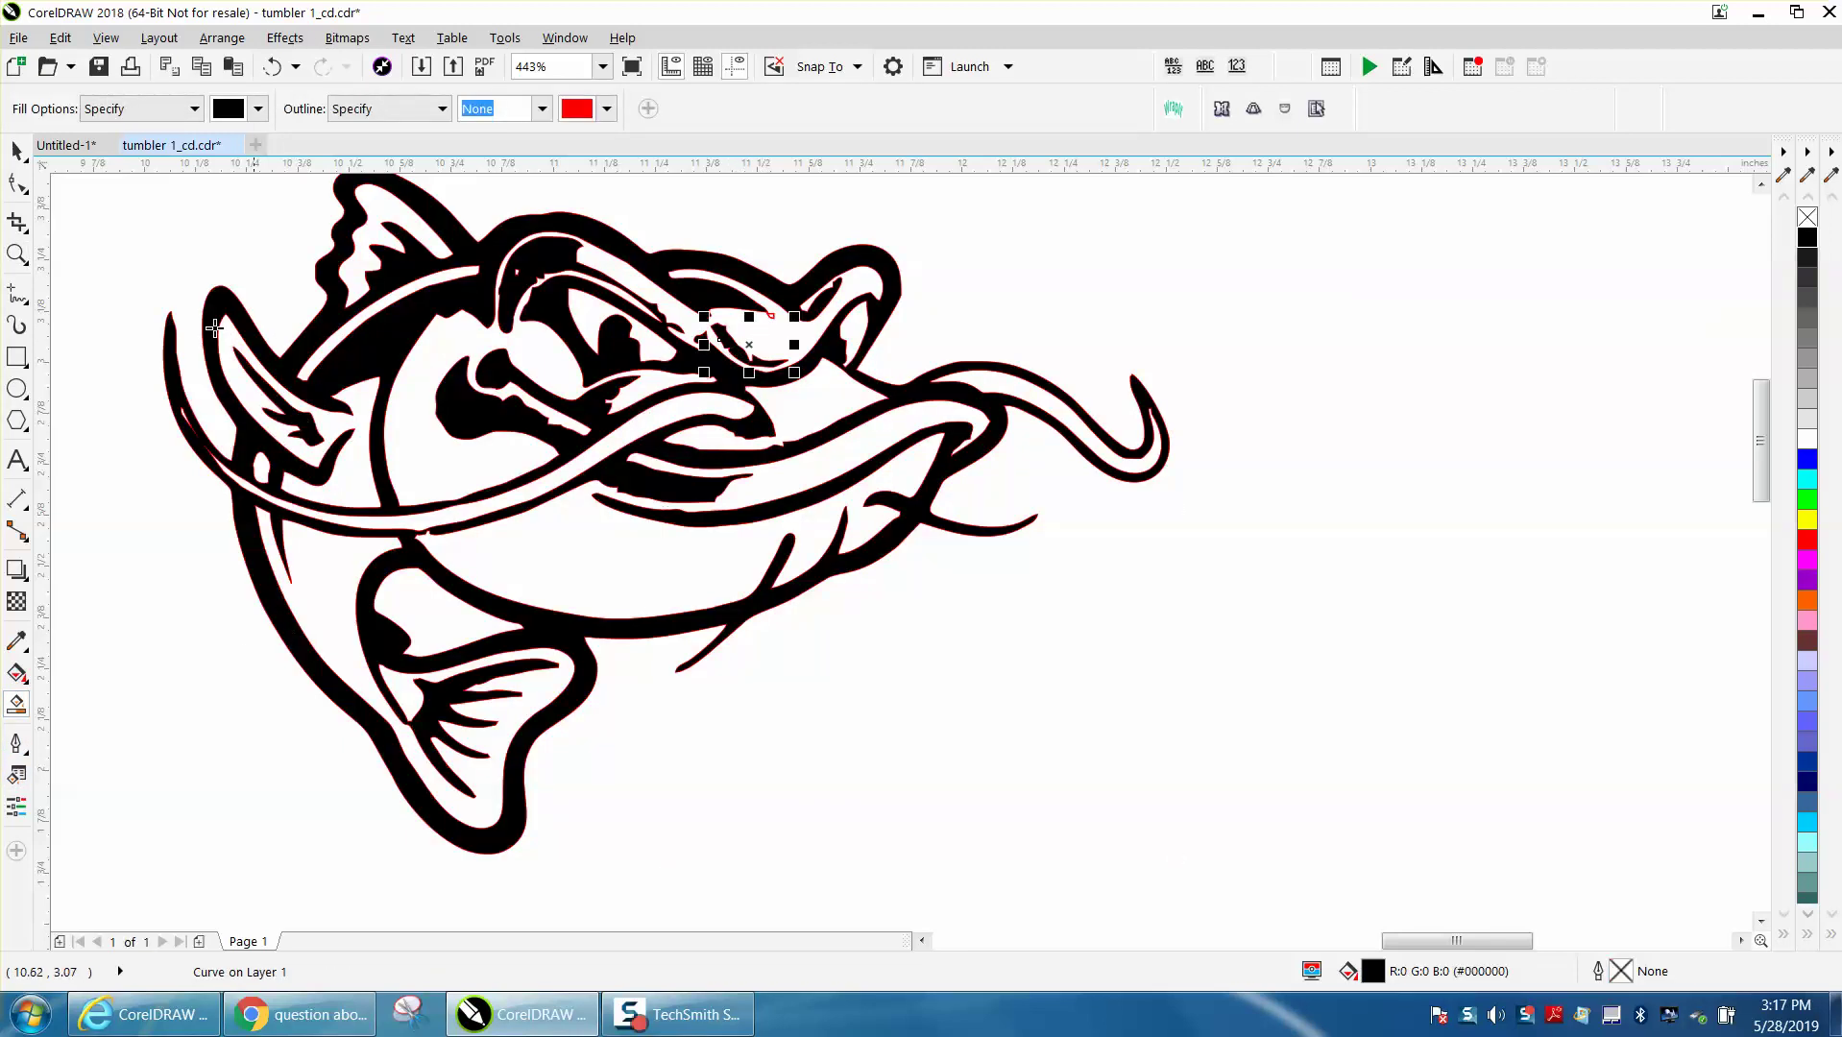
- Zoom in on the eye area and fill the small leftover shape black
{"action": "left_click", "coordinate": [18, 257]}
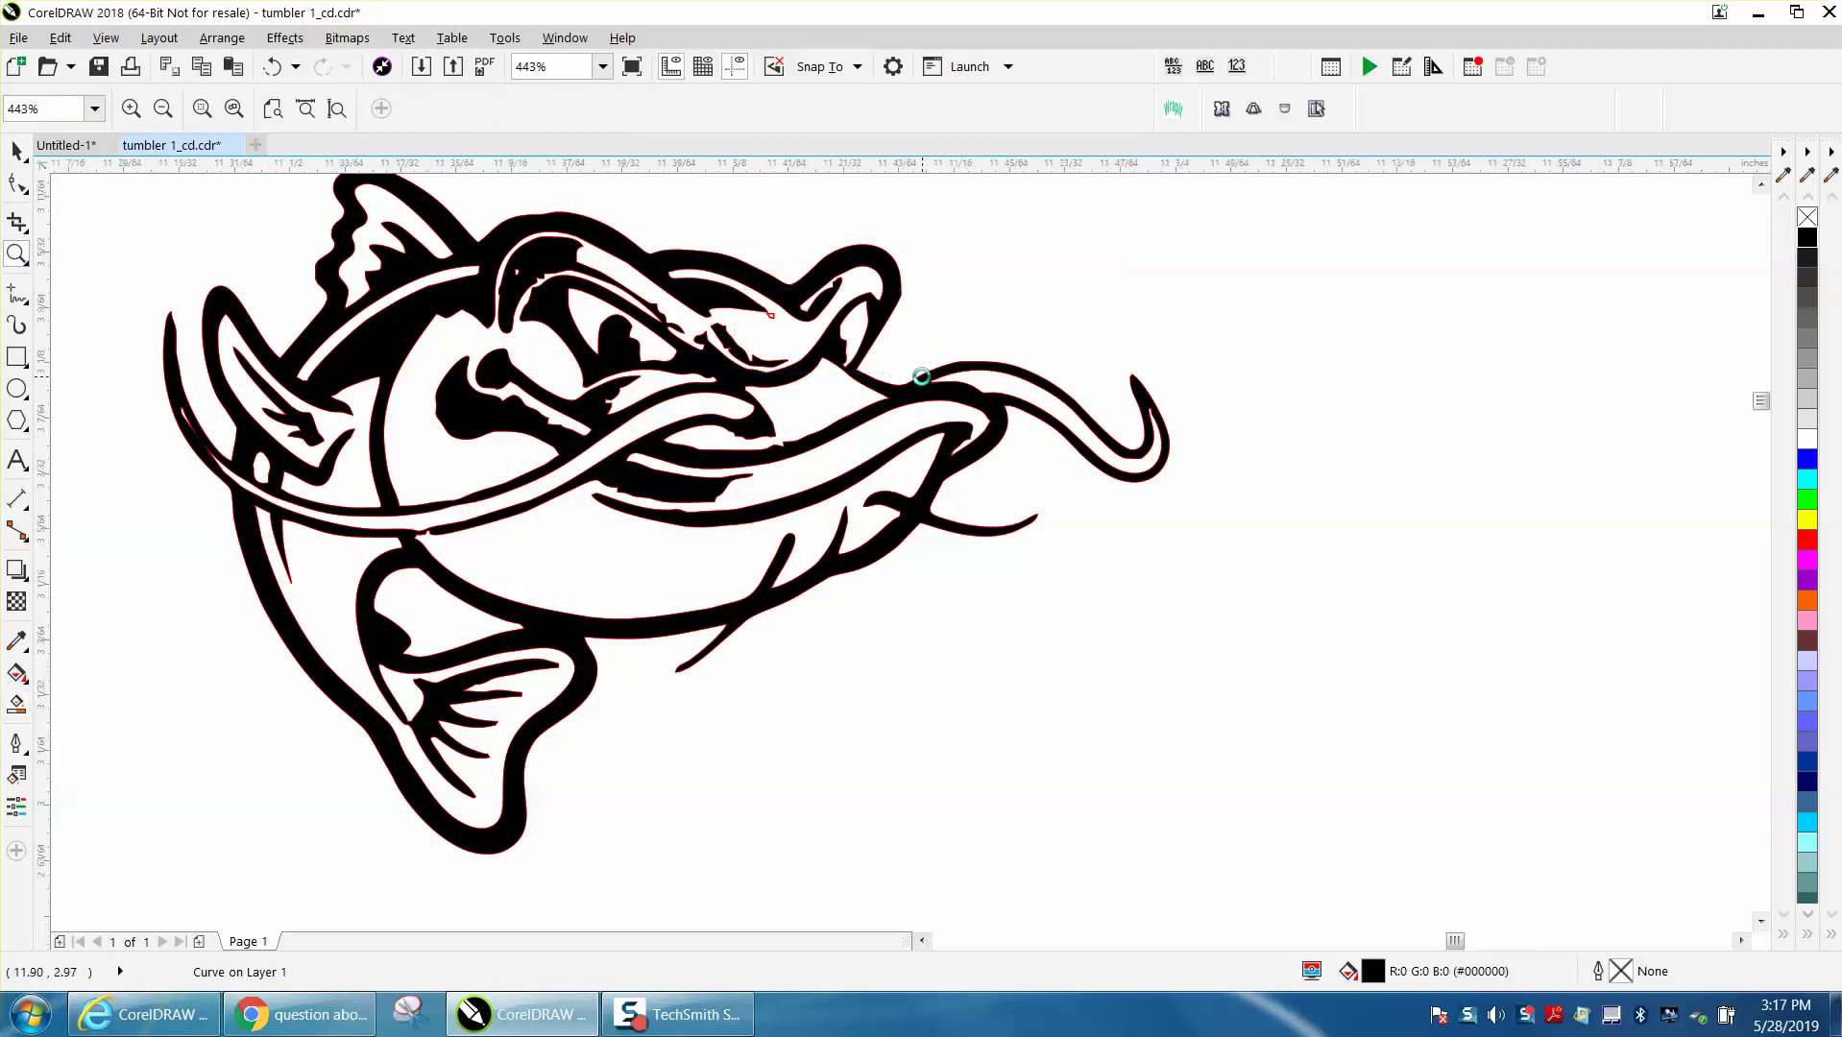
{"action": "left_click_drag", "start_coordinate": [733, 288], "coordinate": [906, 400]}
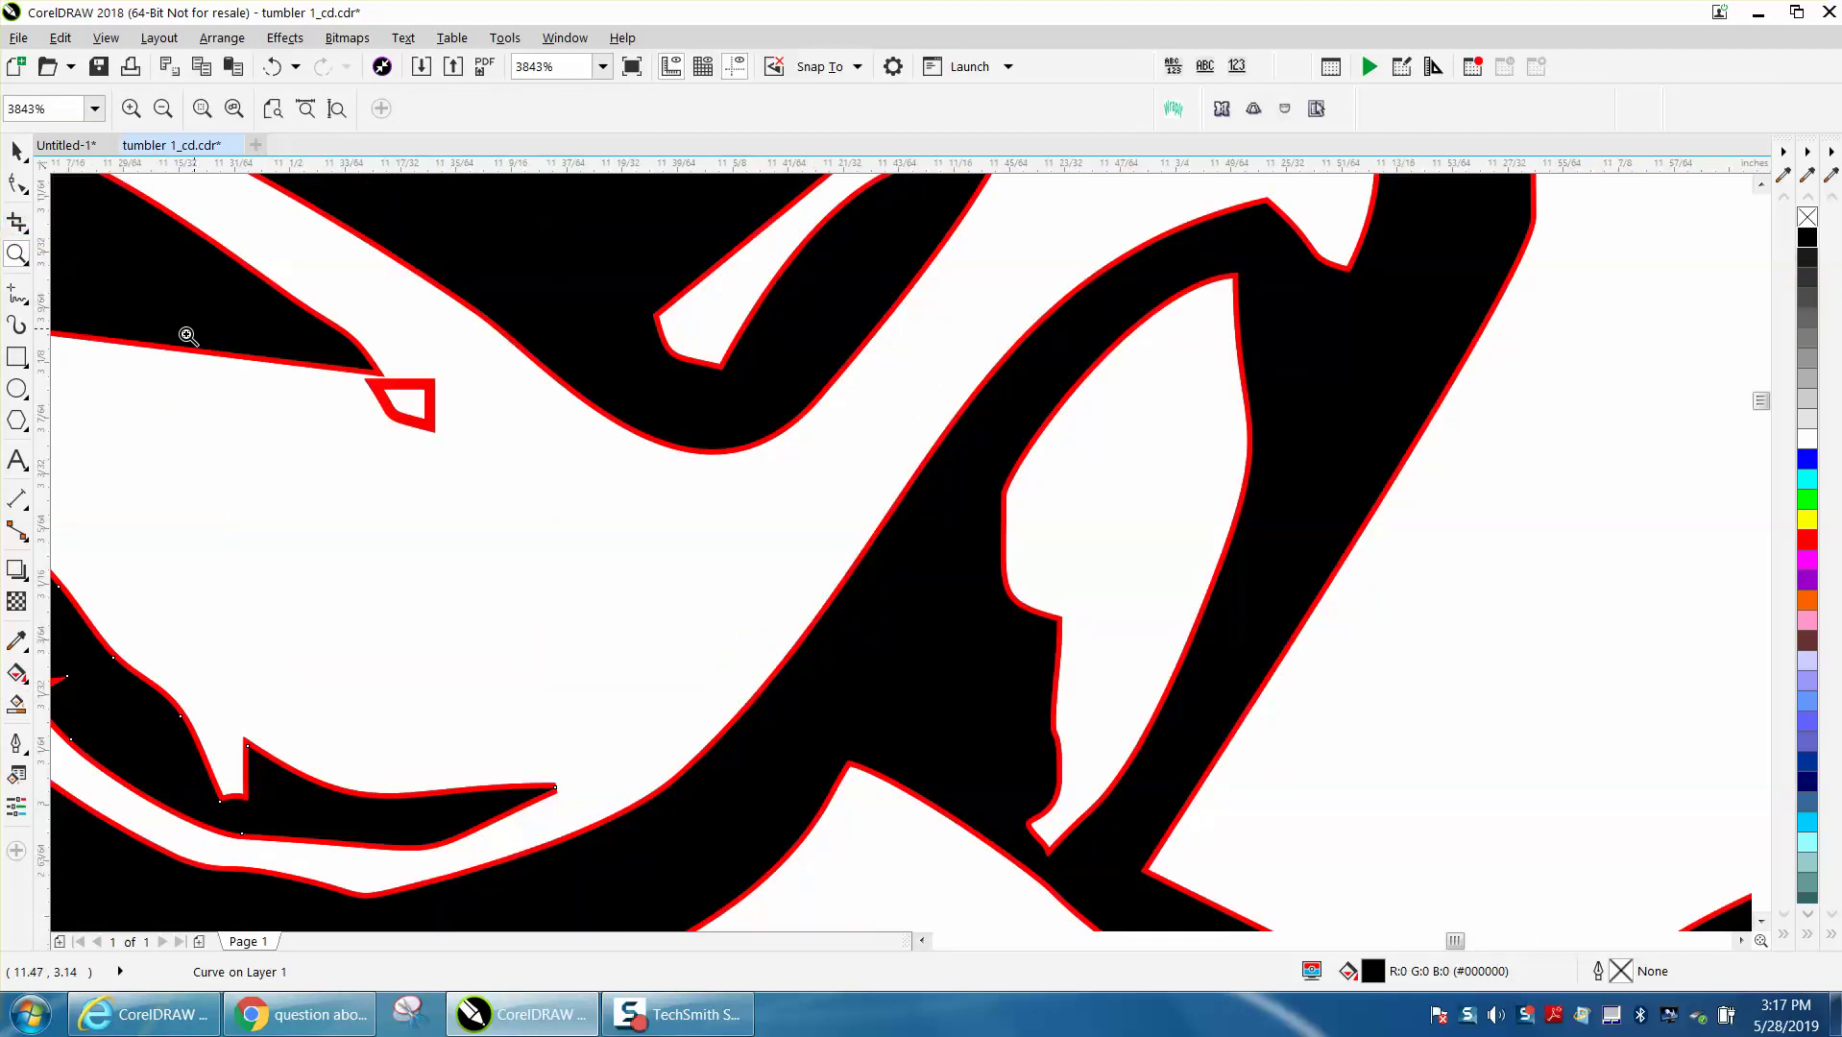
{"action": "left_click", "coordinate": [17, 701]}
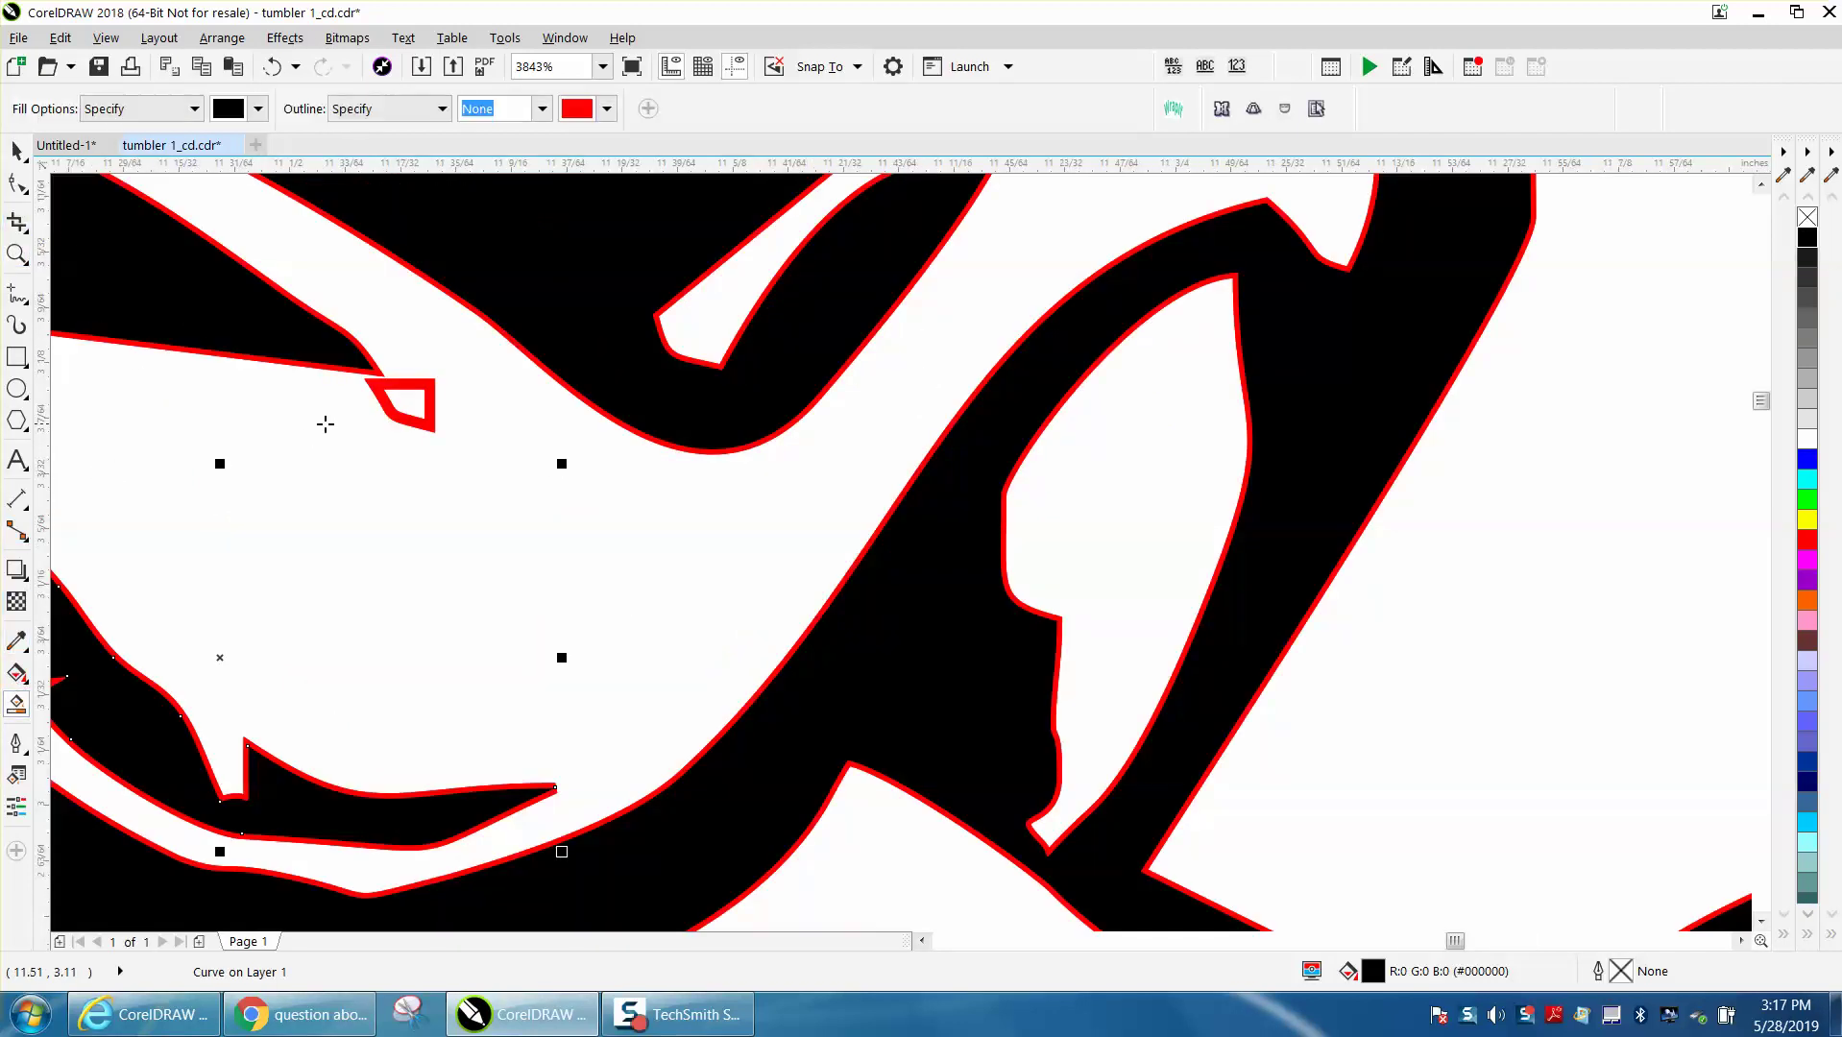
{"action": "left_click", "coordinate": [415, 407]}
{"action": "scroll", "coordinate": [461, 432], "scroll_direction": "down", "scroll_amount": 3}
{"action": "scroll", "coordinate": [863, 490], "scroll_direction": "down", "scroll_amount": 3}
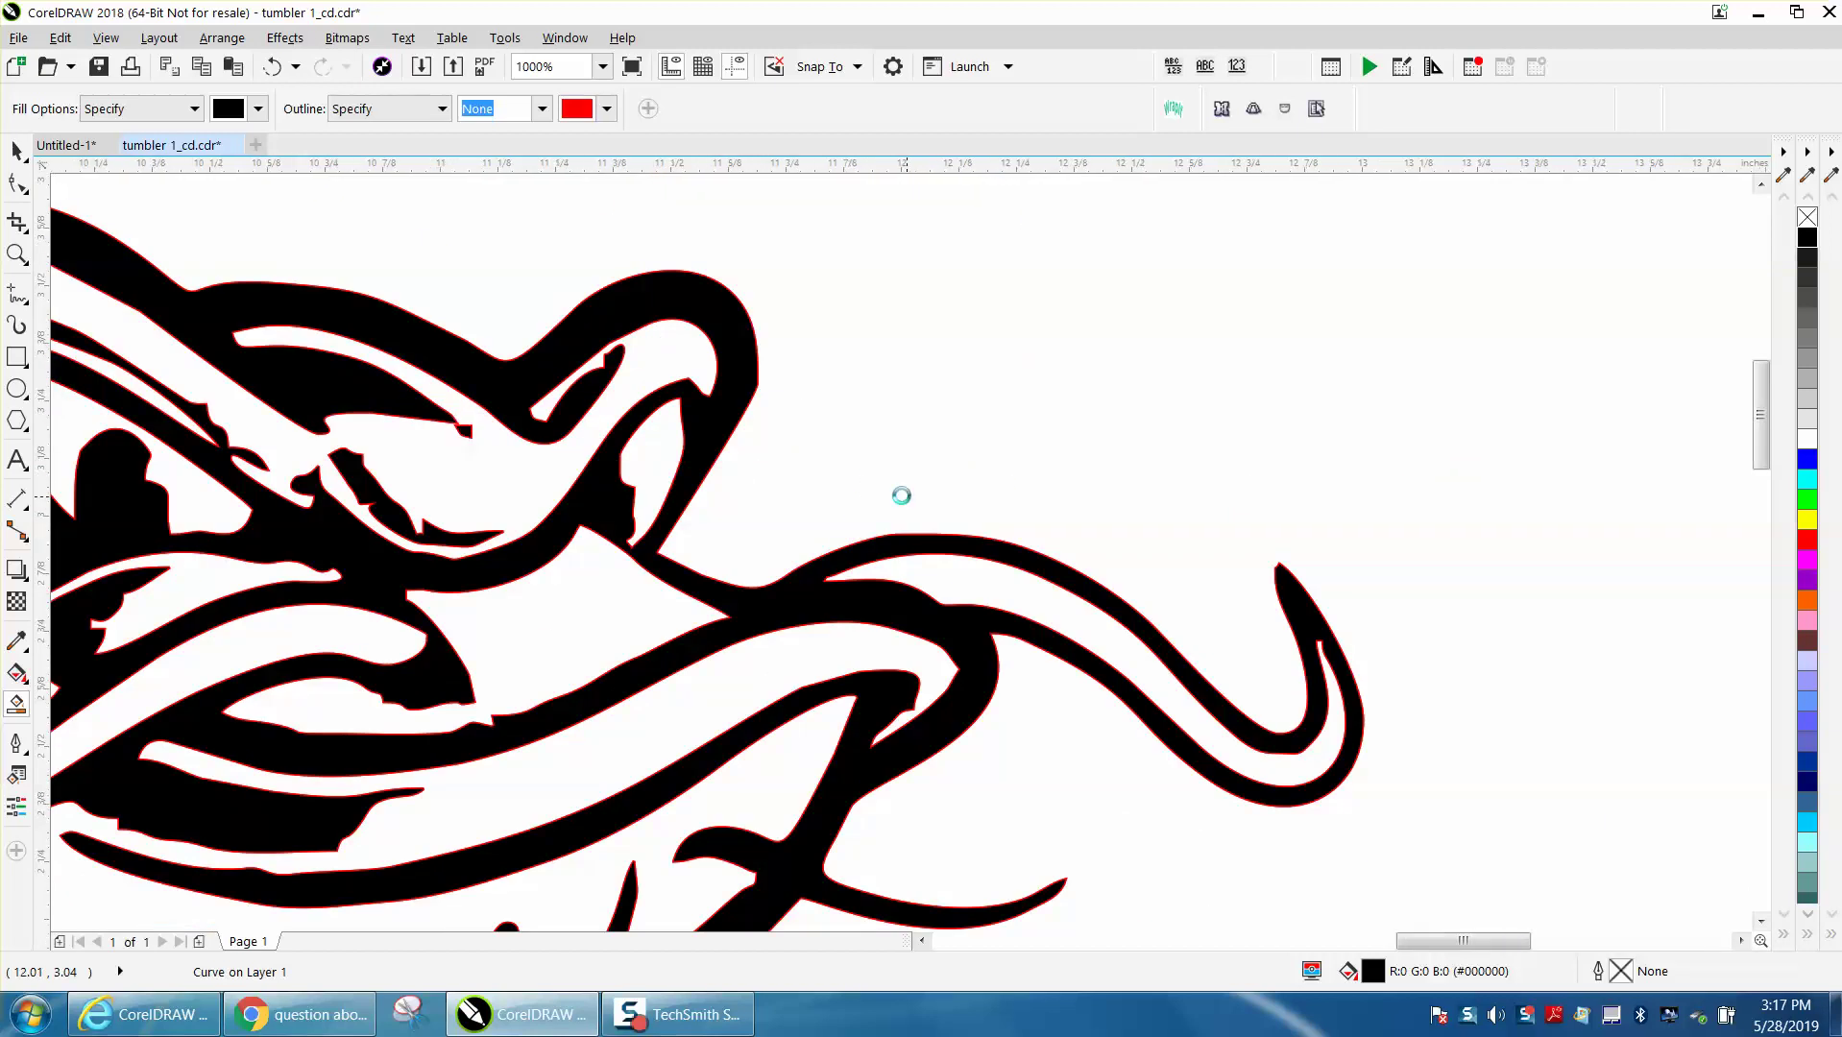
{"action": "scroll", "coordinate": [900, 493], "scroll_direction": "down", "scroll_amount": 2}
{"action": "scroll", "coordinate": [935, 515], "scroll_direction": "down", "scroll_amount": 1}
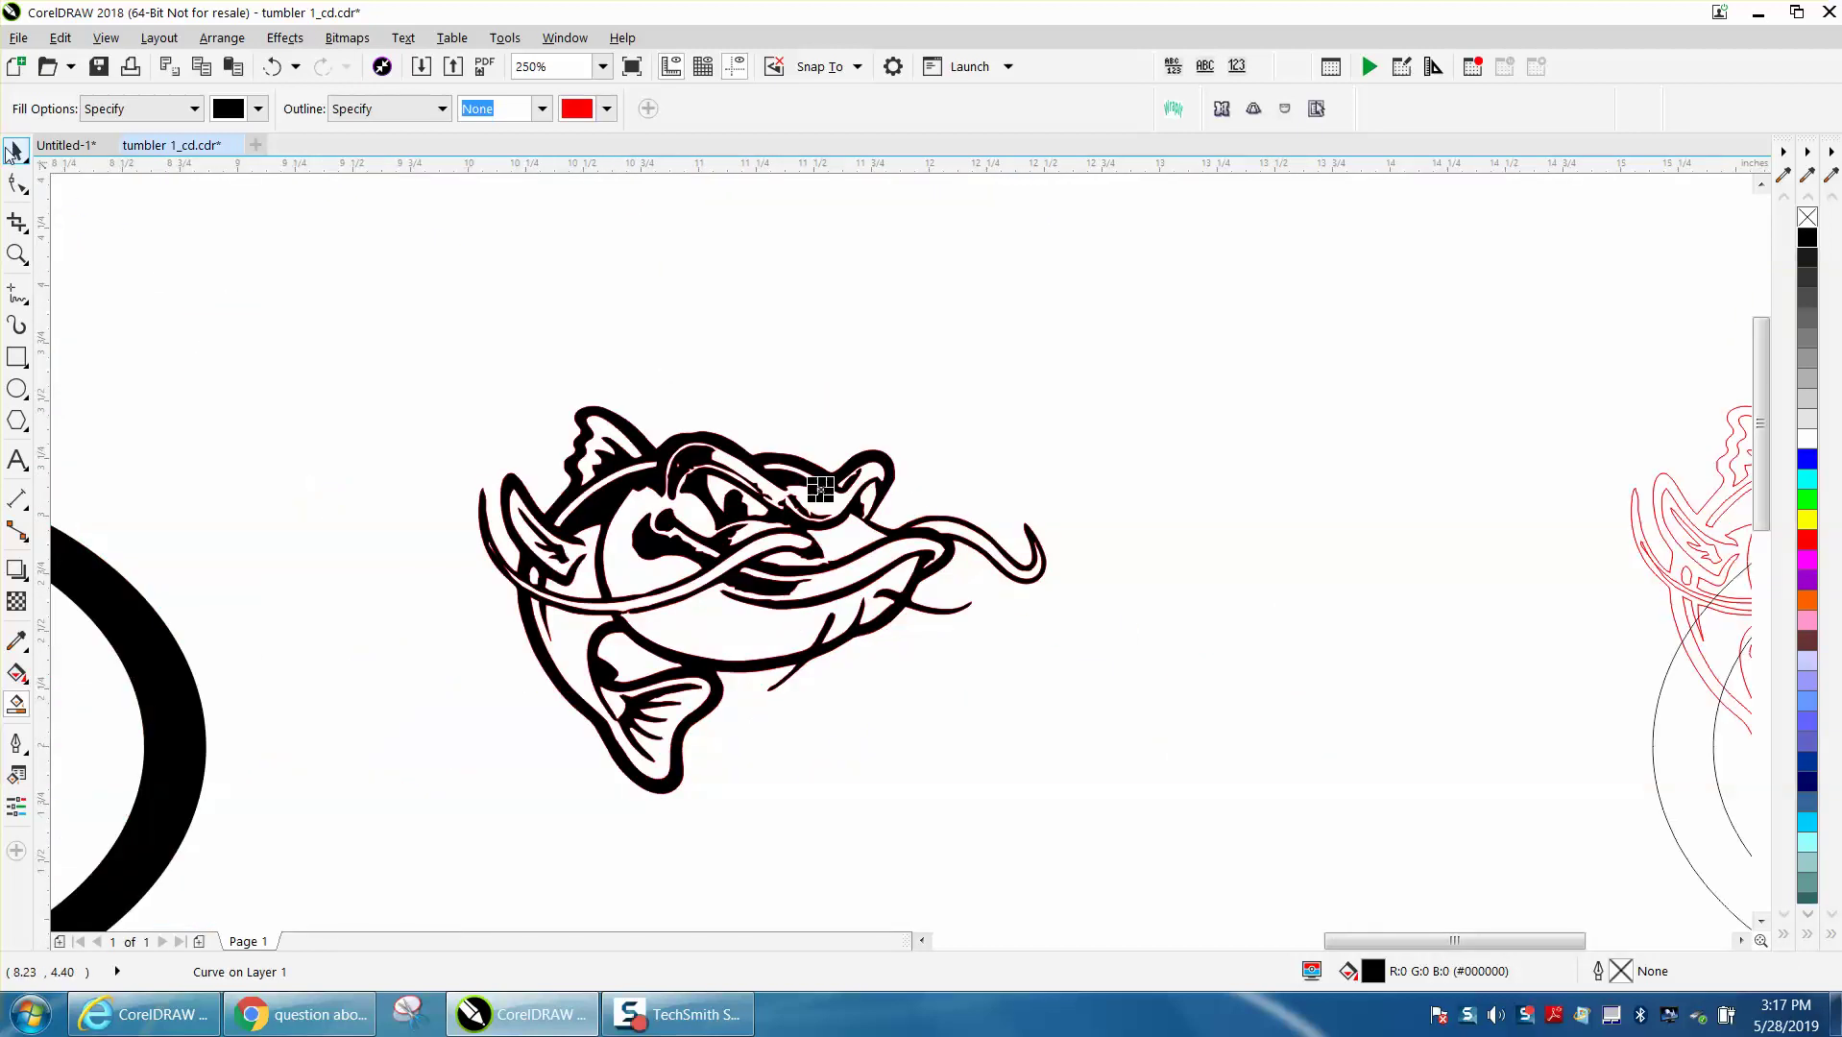
- Select all the catfish pieces and set their outline to No Color
{"action": "left_click", "coordinate": [17, 151]}
{"action": "left_click_drag", "start_coordinate": [435, 328], "coordinate": [1209, 881]}
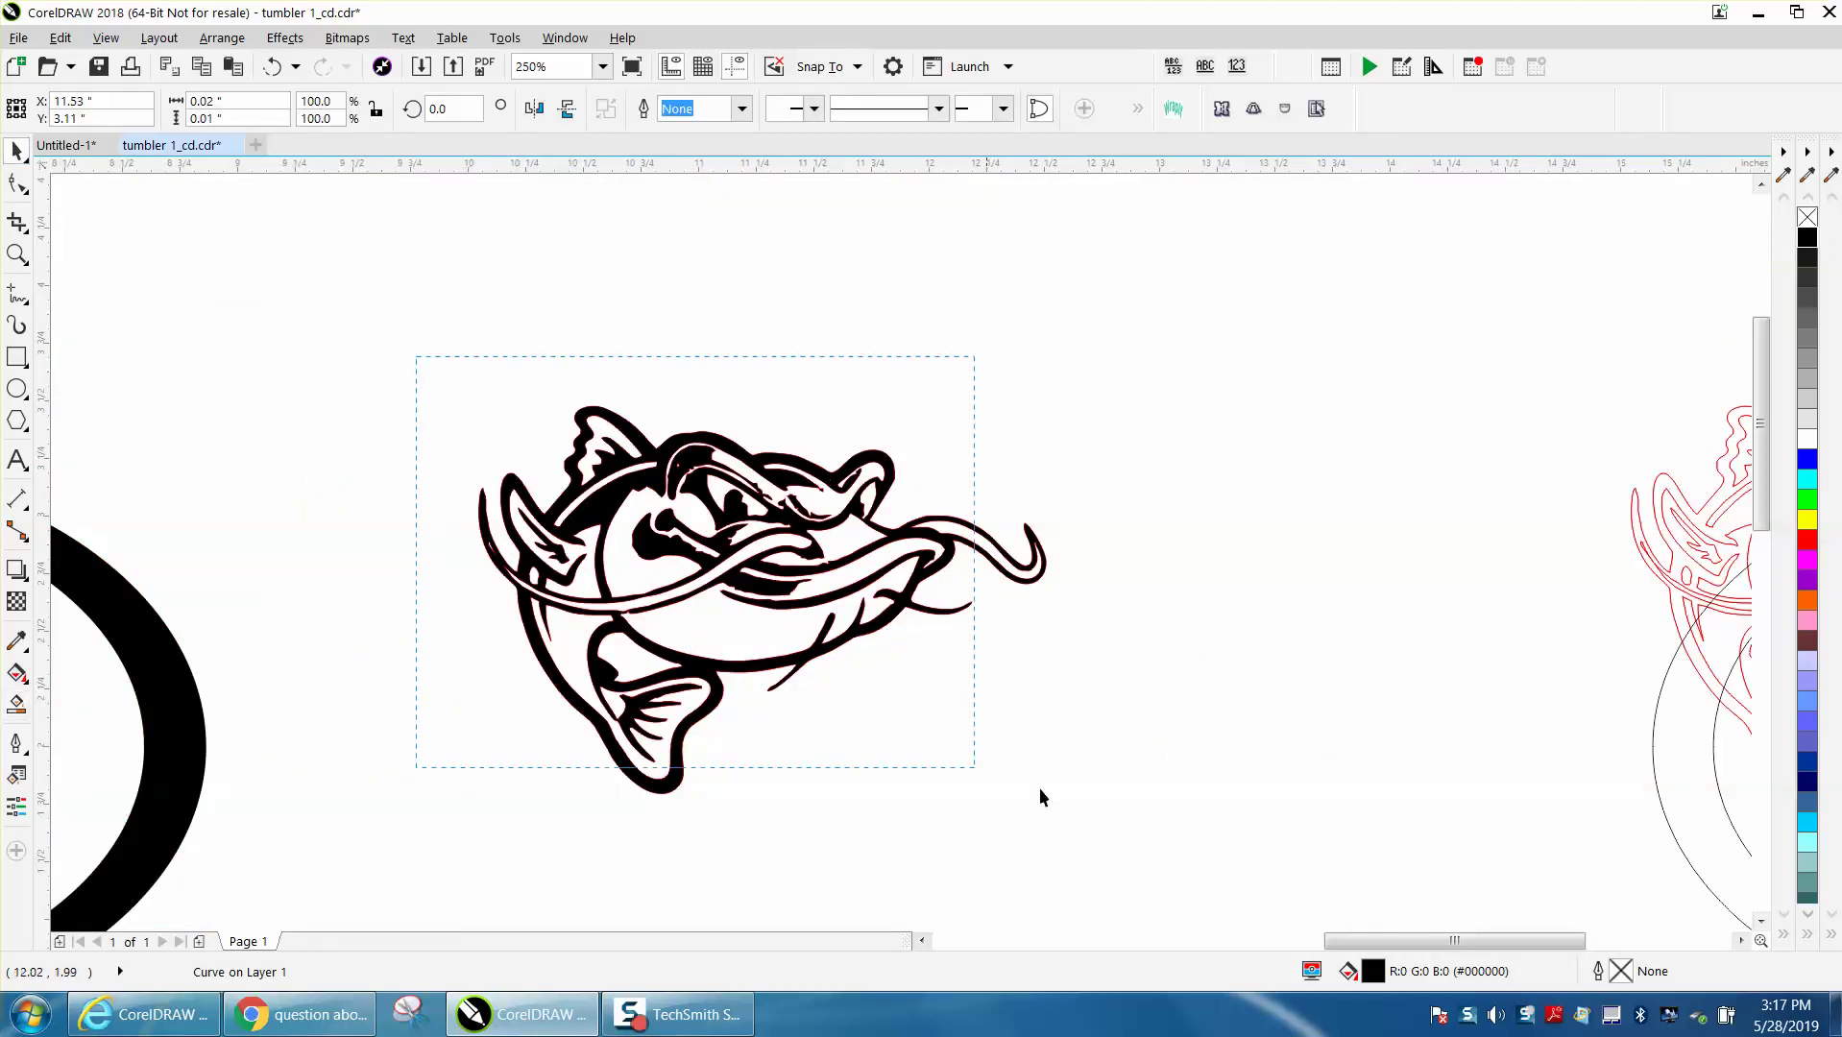
{"action": "left_click", "coordinate": [1807, 219]}
{"action": "scroll", "coordinate": [1246, 267], "scroll_direction": "down", "scroll_amount": 1}
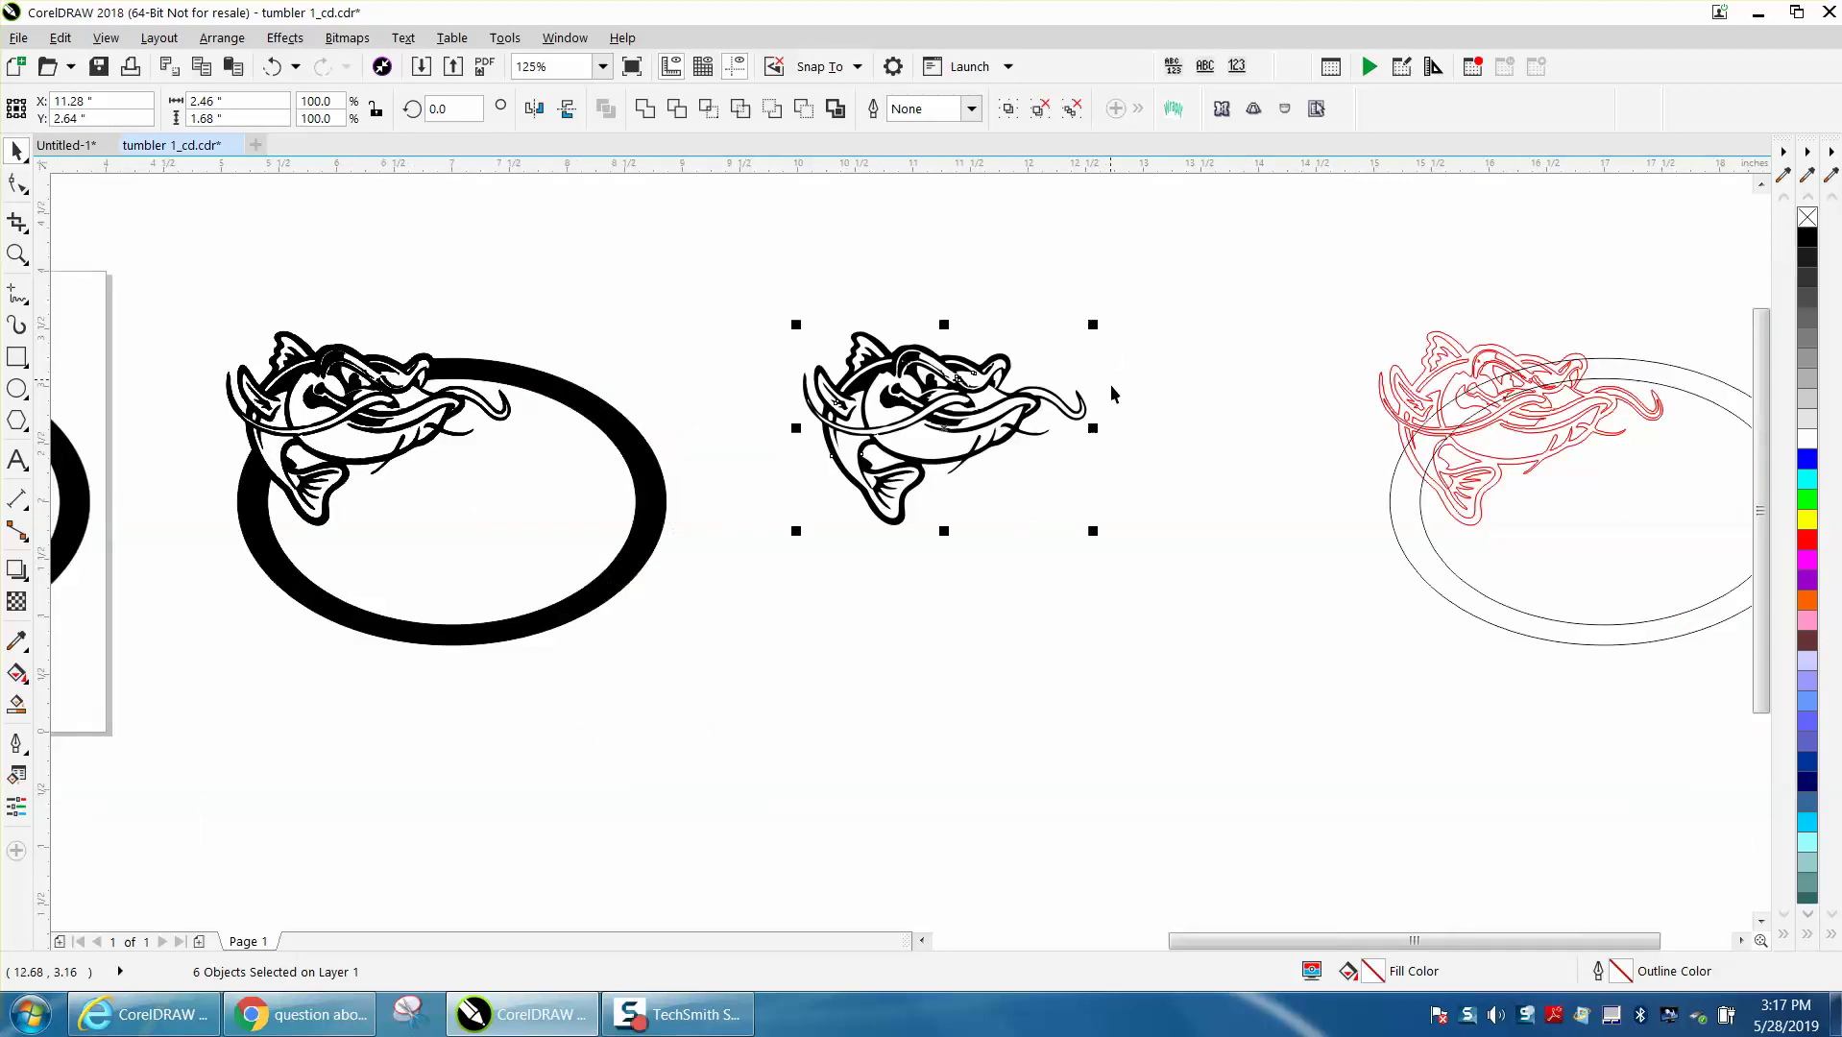
{"action": "scroll", "coordinate": [1111, 392], "scroll_direction": "down", "scroll_amount": 1}
- Move the black ring back beneath the filled catfish and zoom in to check the edges
{"action": "left_click", "coordinate": [1124, 685]}
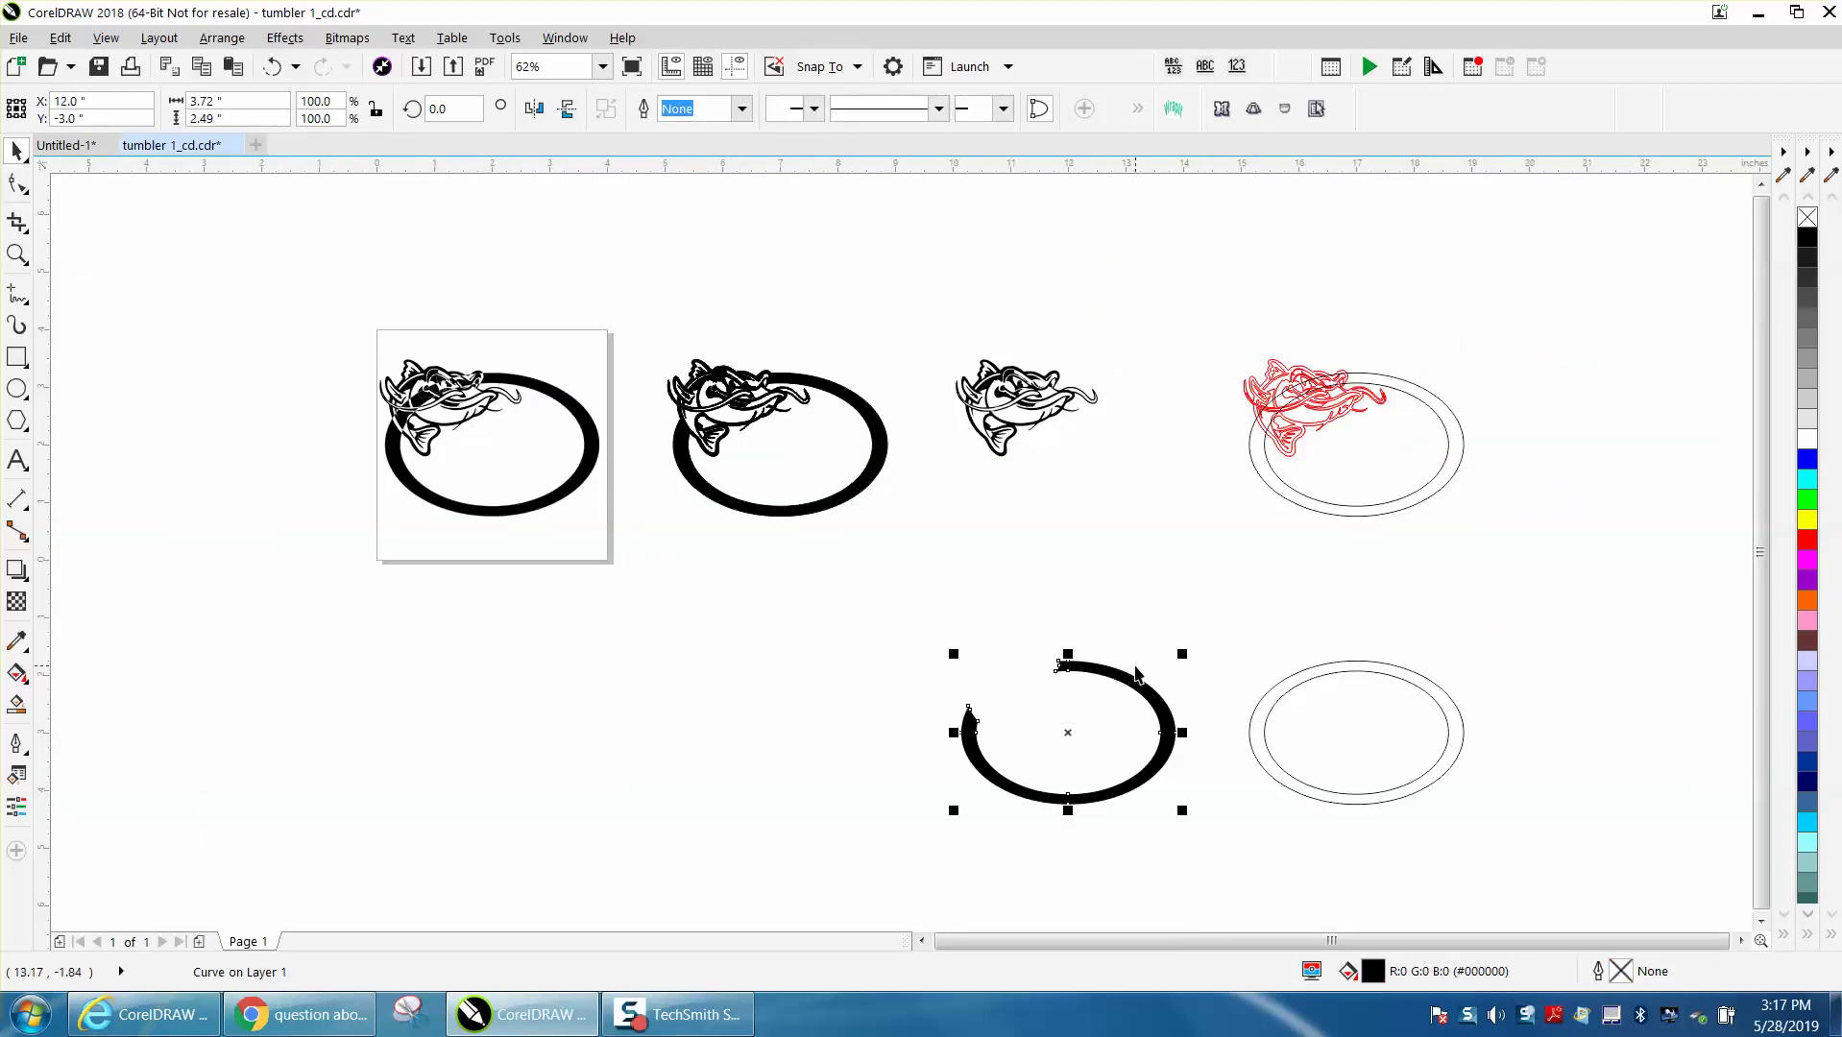
{"action": "key", "text": "ctrl+z"}
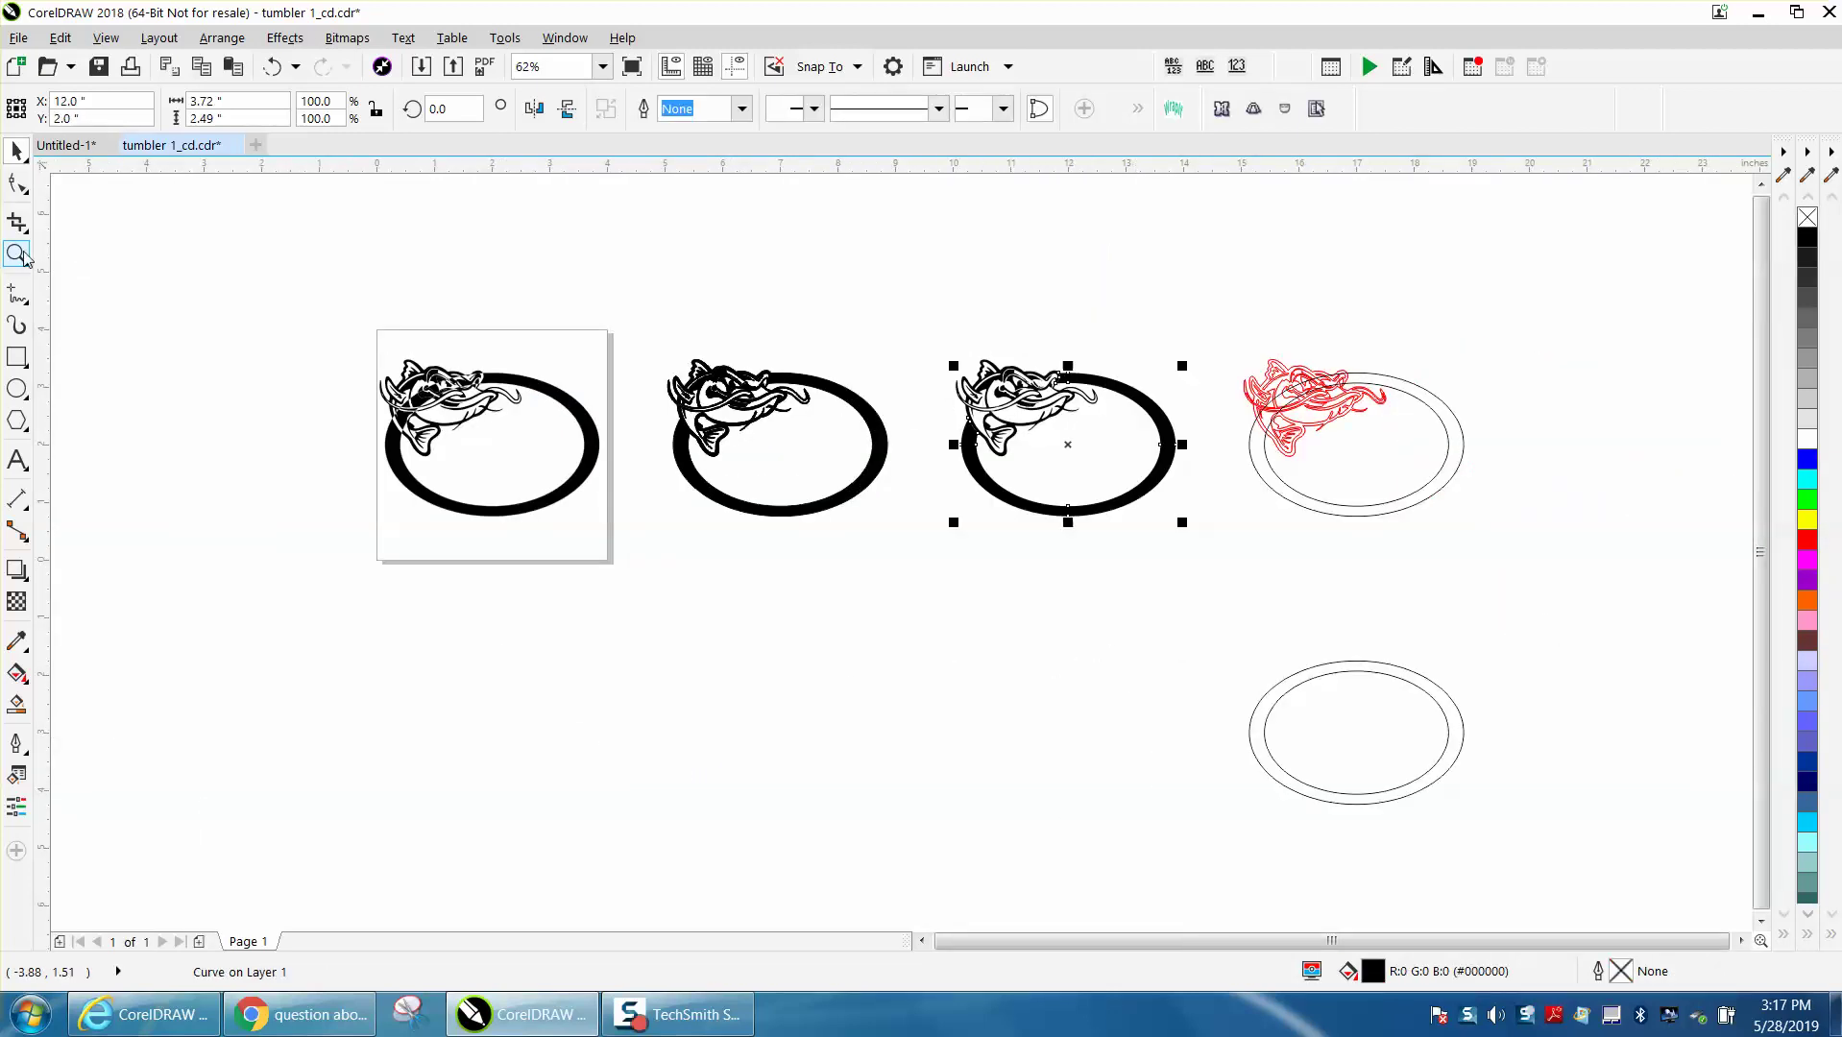
{"action": "left_click", "coordinate": [18, 256]}
{"action": "left_click_drag", "start_coordinate": [874, 367], "coordinate": [1224, 533]}
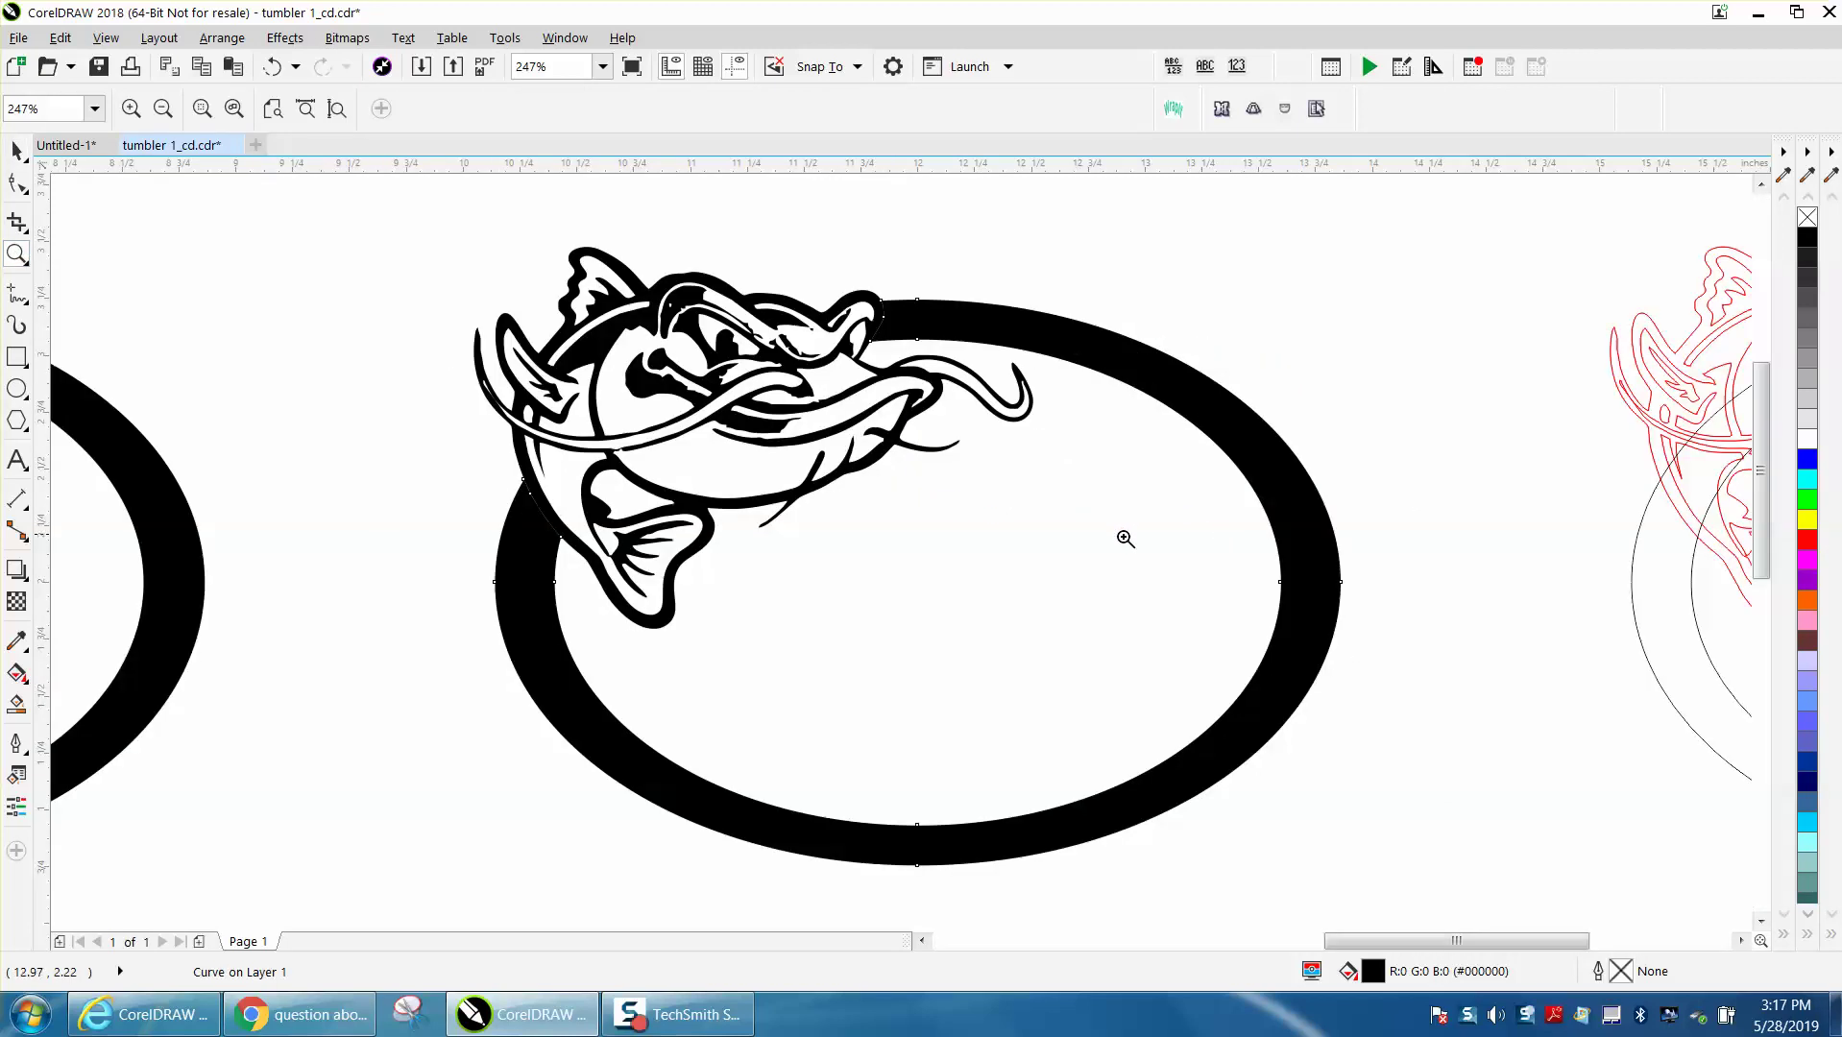
{"action": "left_click_drag", "start_coordinate": [506, 482], "coordinate": [716, 576]}
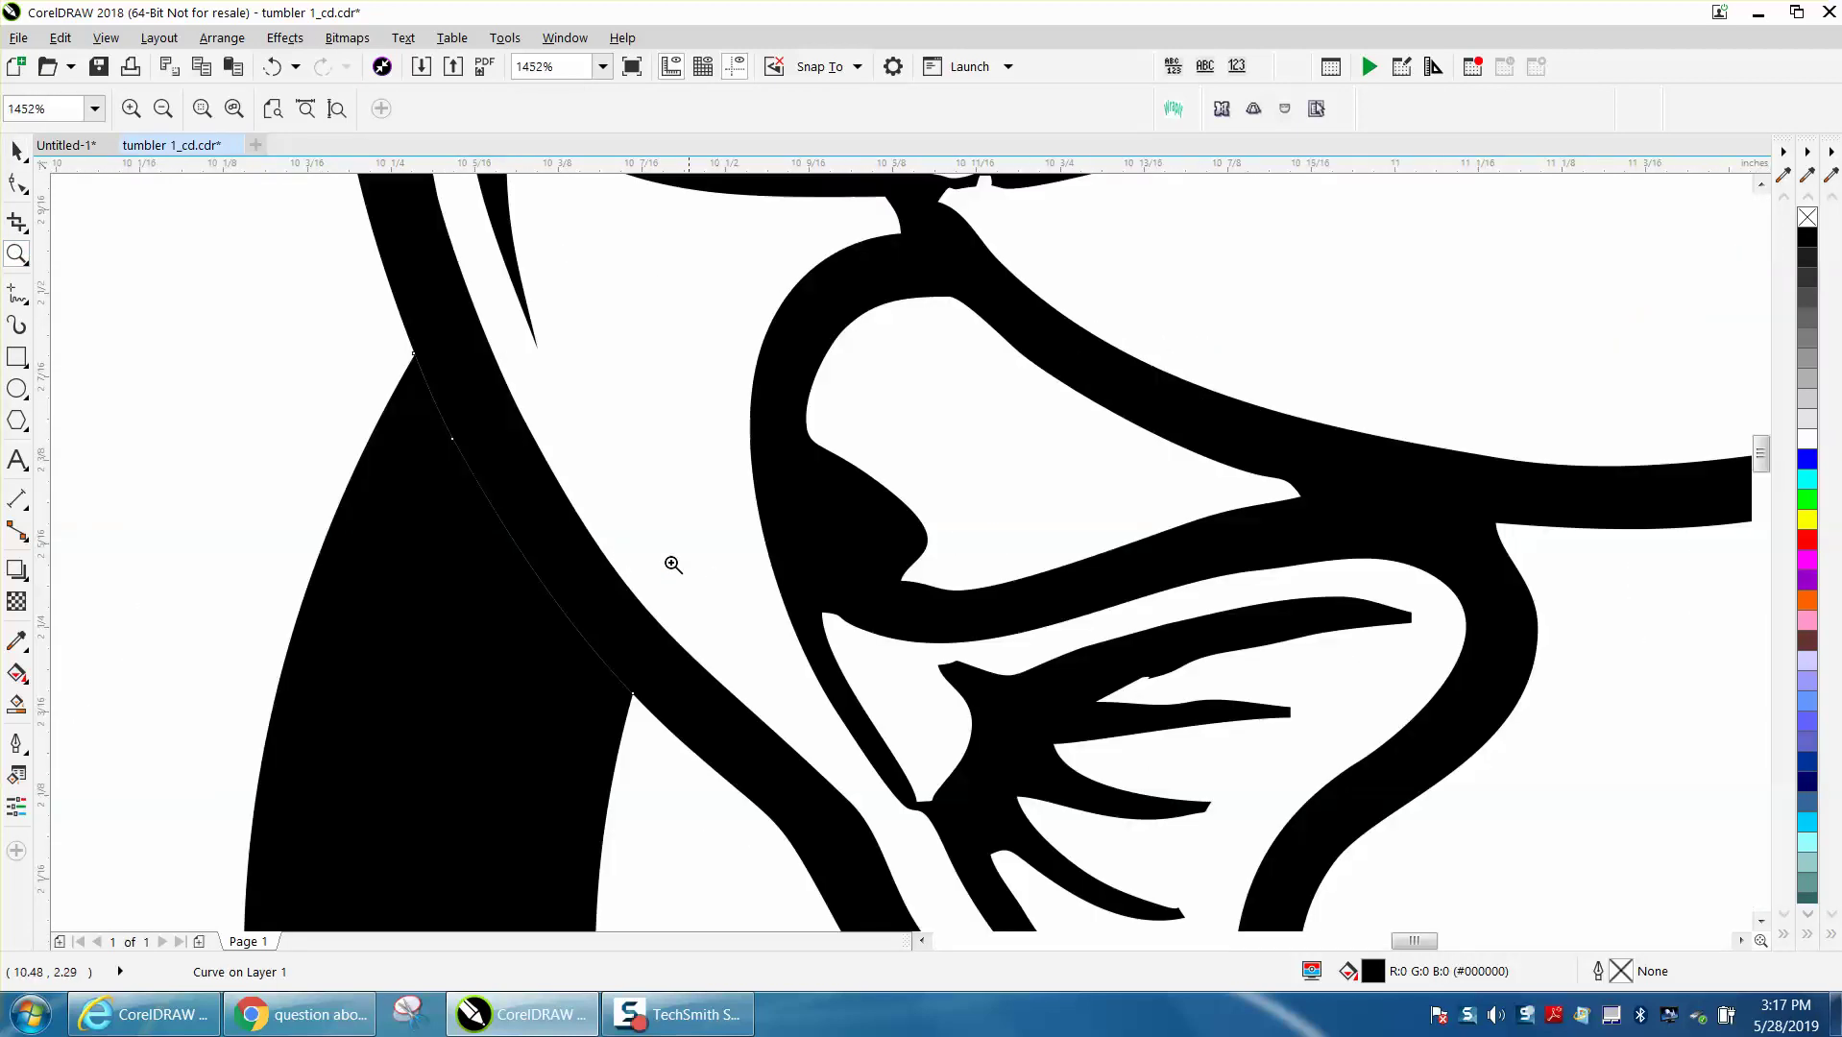
{"action": "scroll", "coordinate": [612, 544], "scroll_direction": "up", "scroll_amount": 2}
{"action": "scroll", "coordinate": [583, 515], "scroll_direction": "down", "scroll_amount": 3}
{"action": "scroll", "coordinate": [604, 475], "scroll_direction": "down", "scroll_amount": 2}
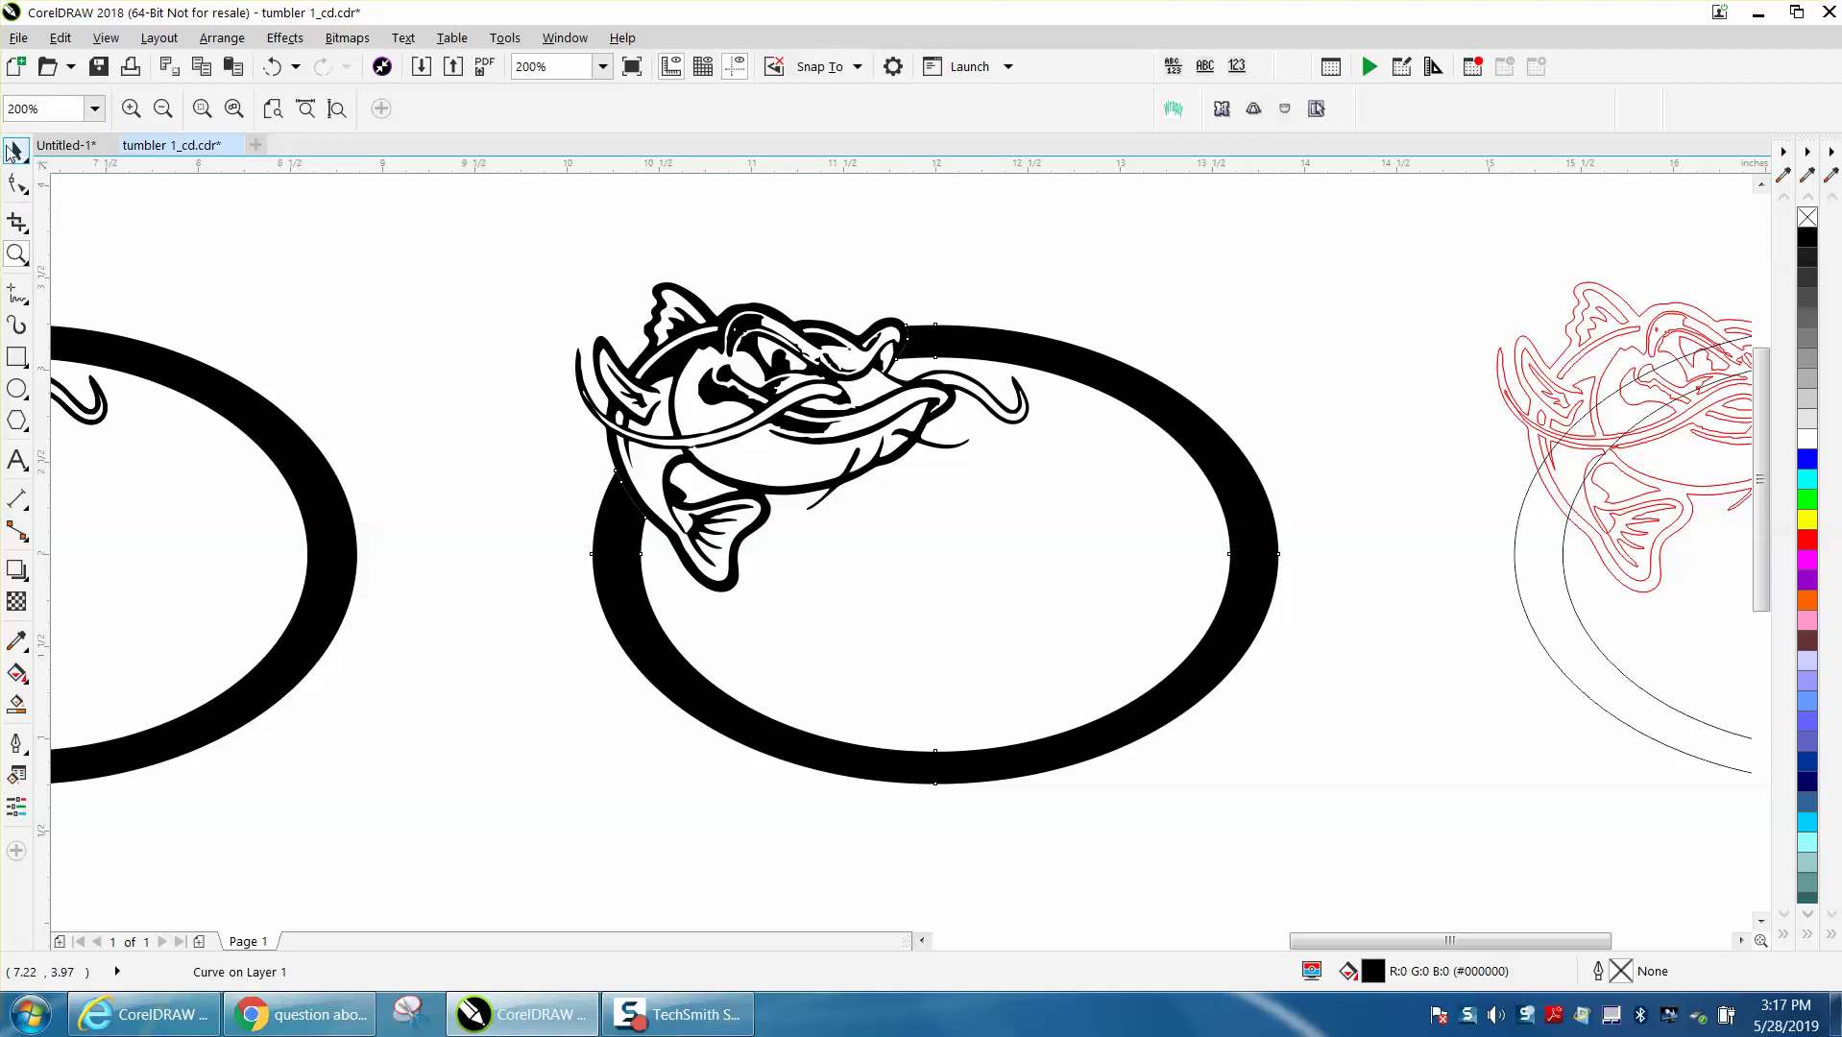
{"action": "left_click", "coordinate": [18, 148]}
{"action": "left_click", "coordinate": [277, 269]}
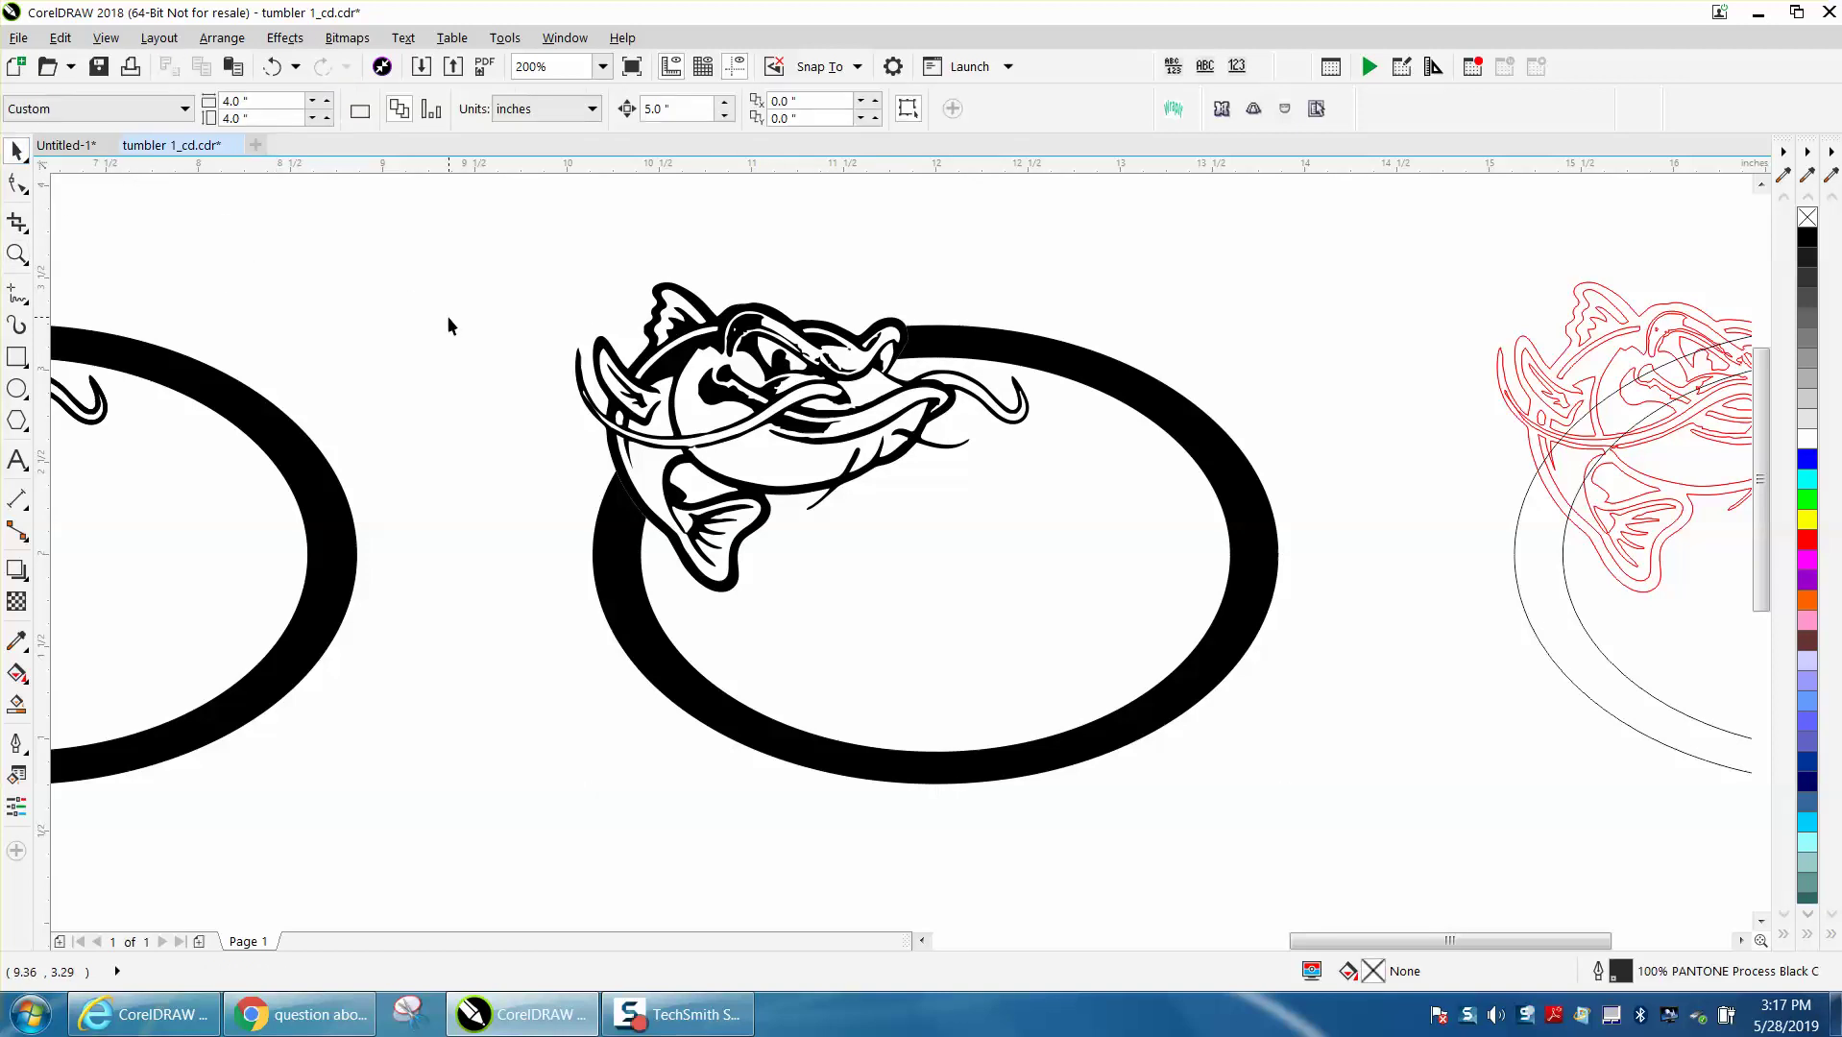
{"action": "scroll", "coordinate": [448, 319], "scroll_direction": "down", "scroll_amount": 1}
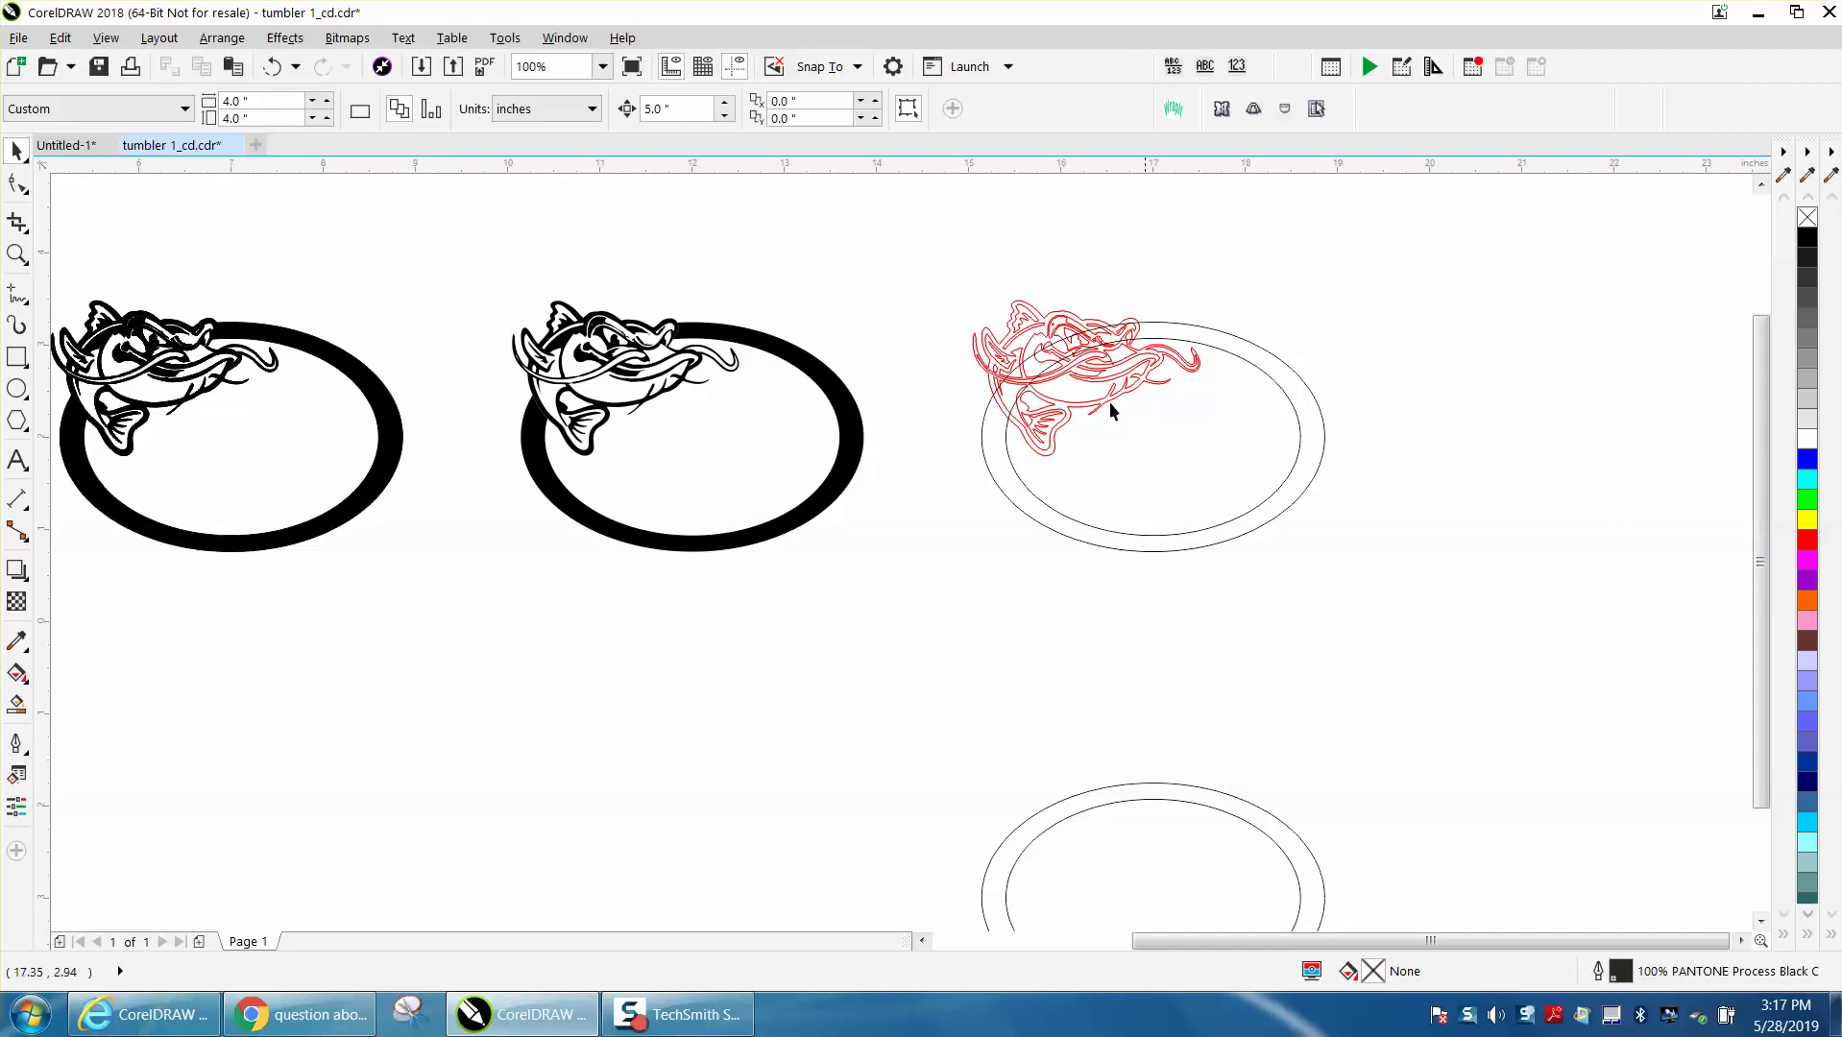
{"action": "scroll", "coordinate": [572, 414], "scroll_direction": "down", "scroll_amount": 1}
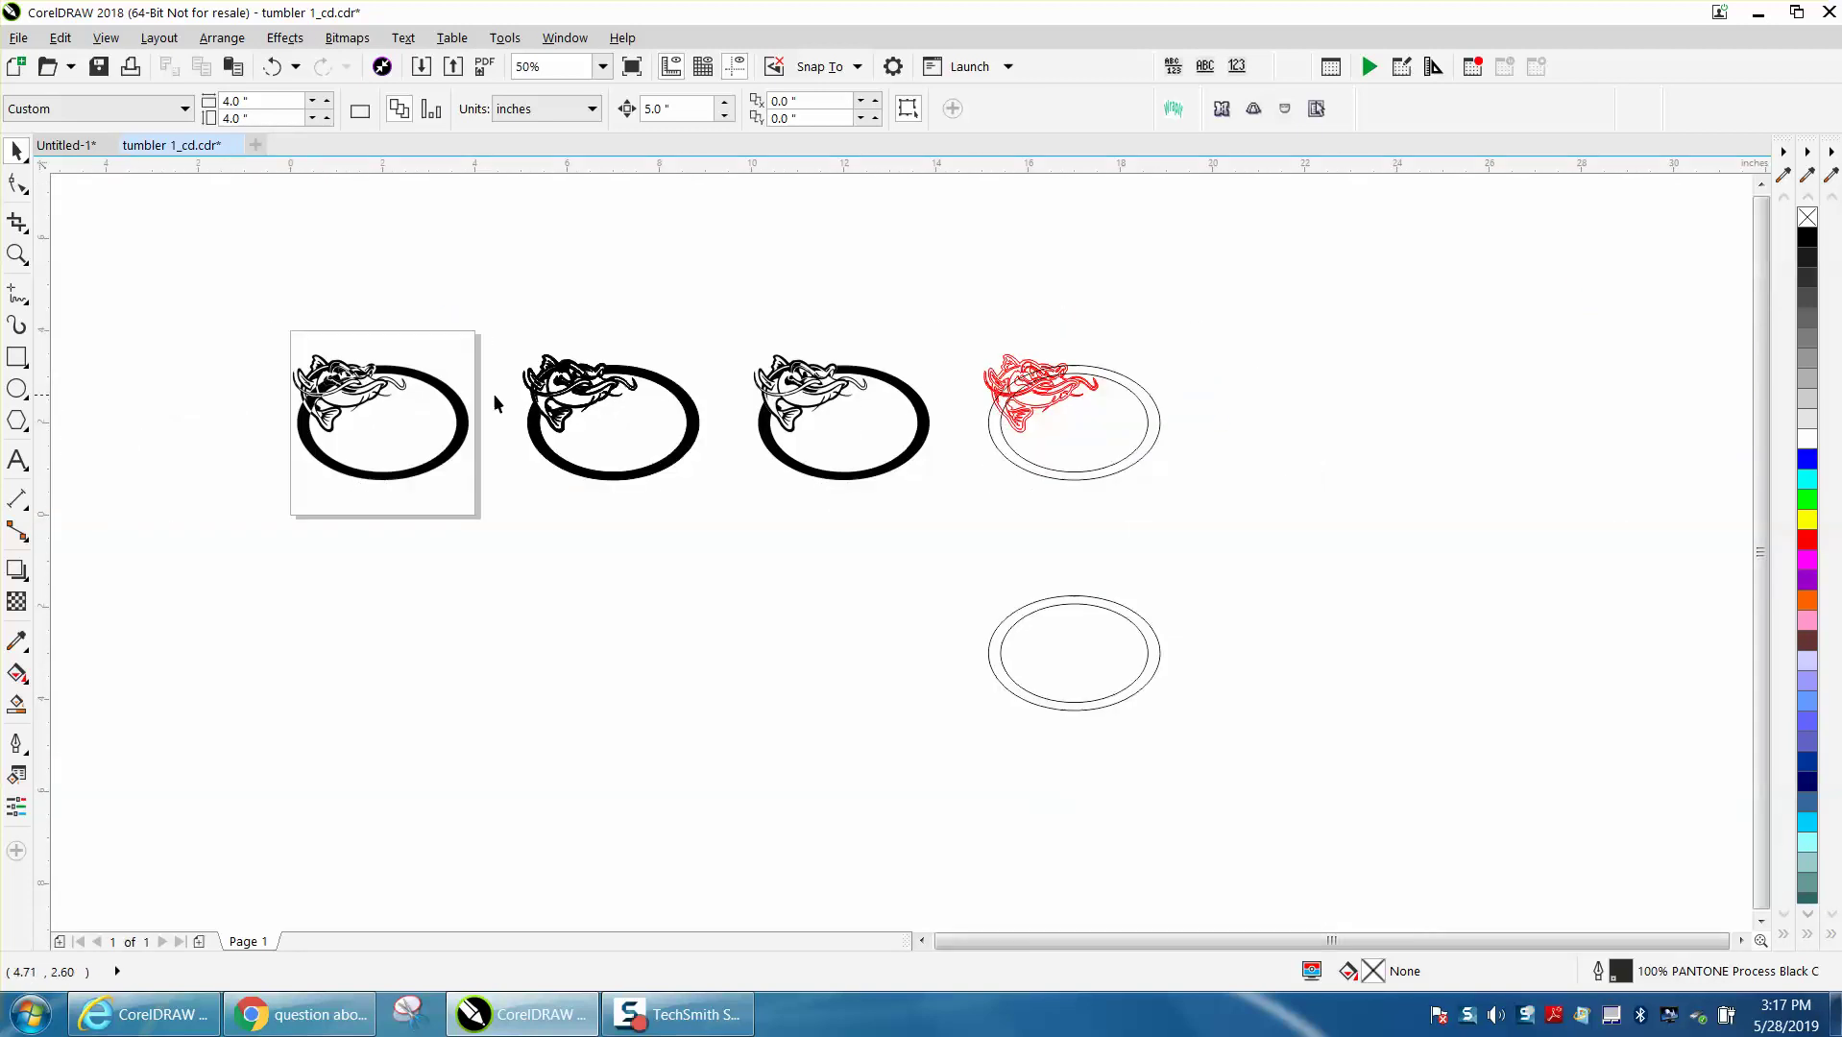